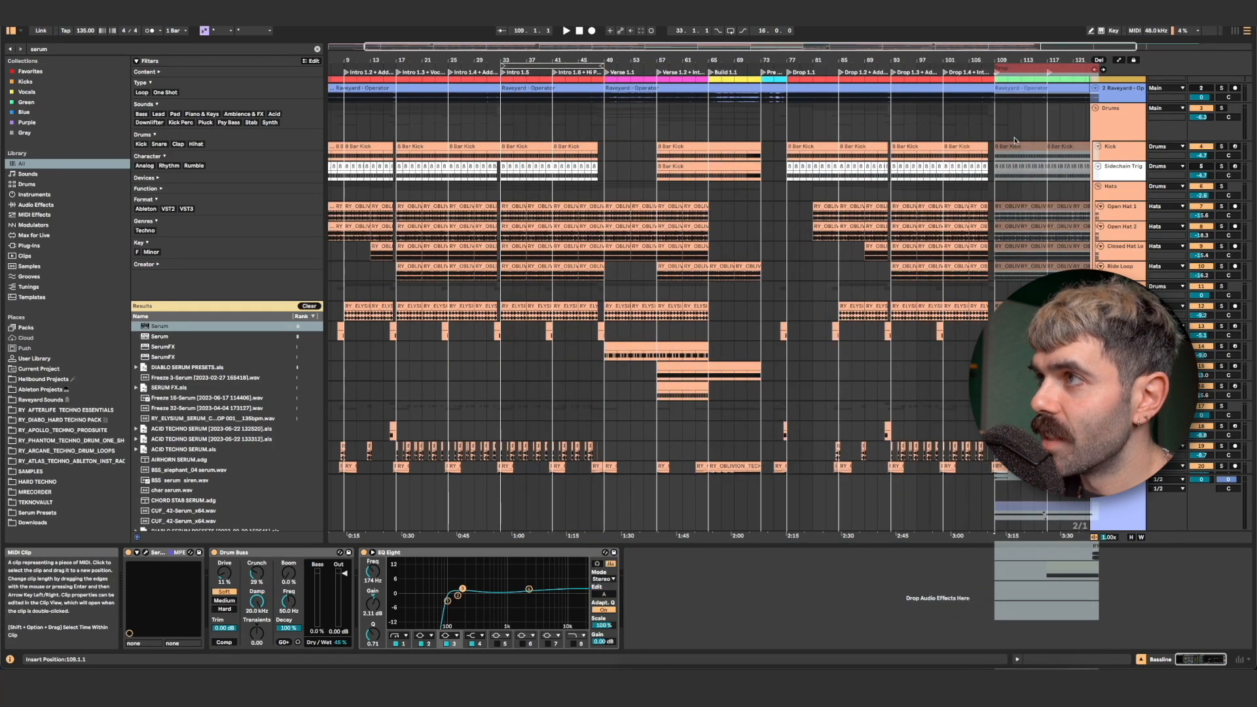
Play back the transition from Drop 1.4 into Outro 1.1, starting at bar 101
{"action": "scroll", "coordinate": [1010, 141], "scroll_direction": "right", "scroll_amount": 3}
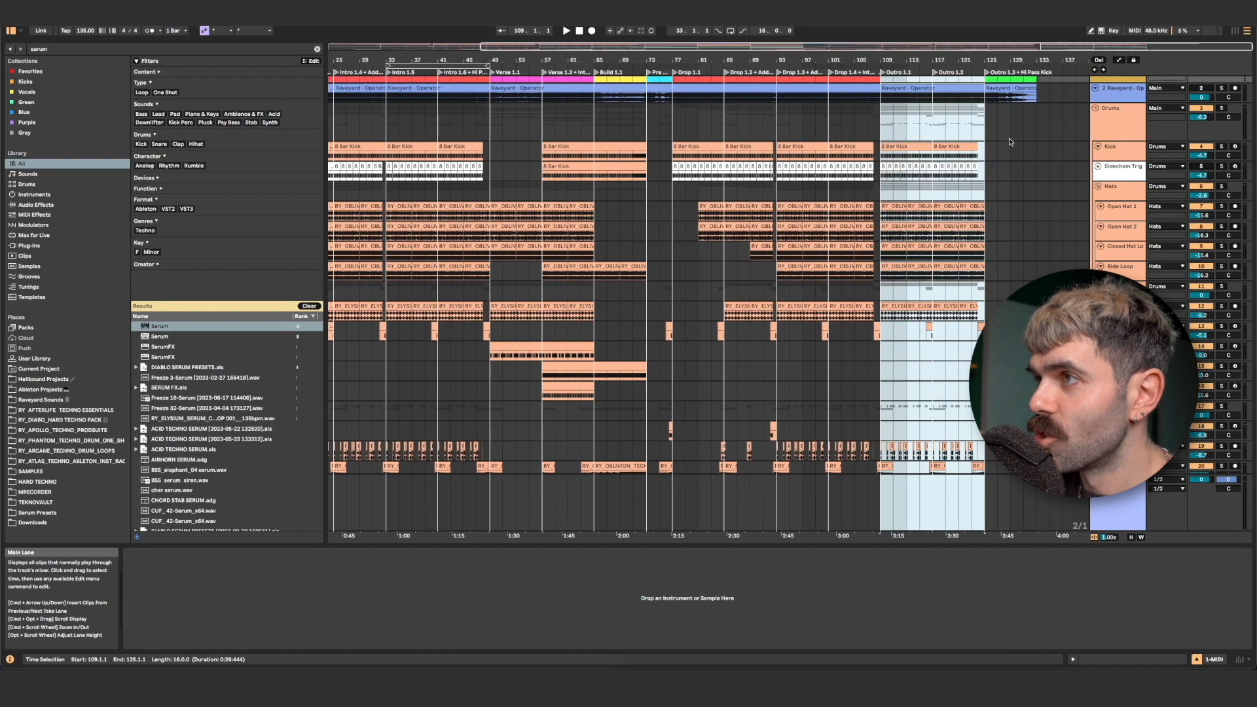
{"action": "left_click", "coordinate": [840, 133]}
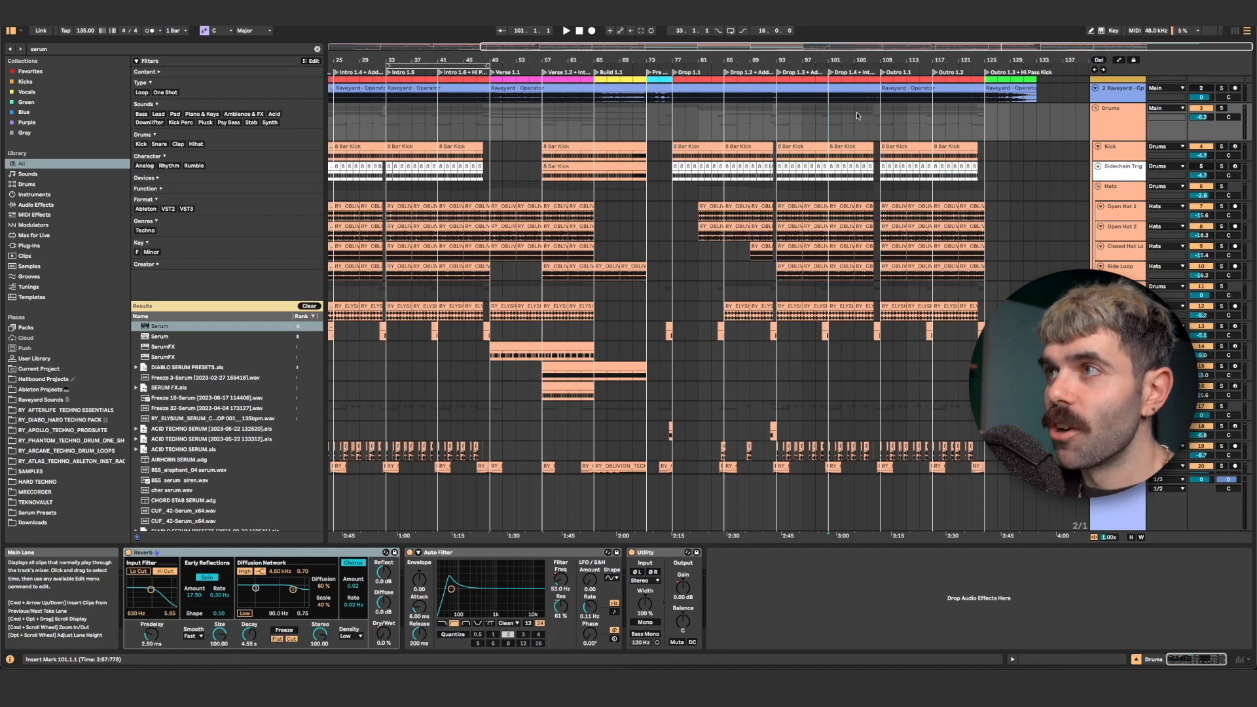
{"action": "key", "text": "space"}
{"action": "left_click_drag", "start_coordinate": [881, 60], "coordinate": [881, 141]}
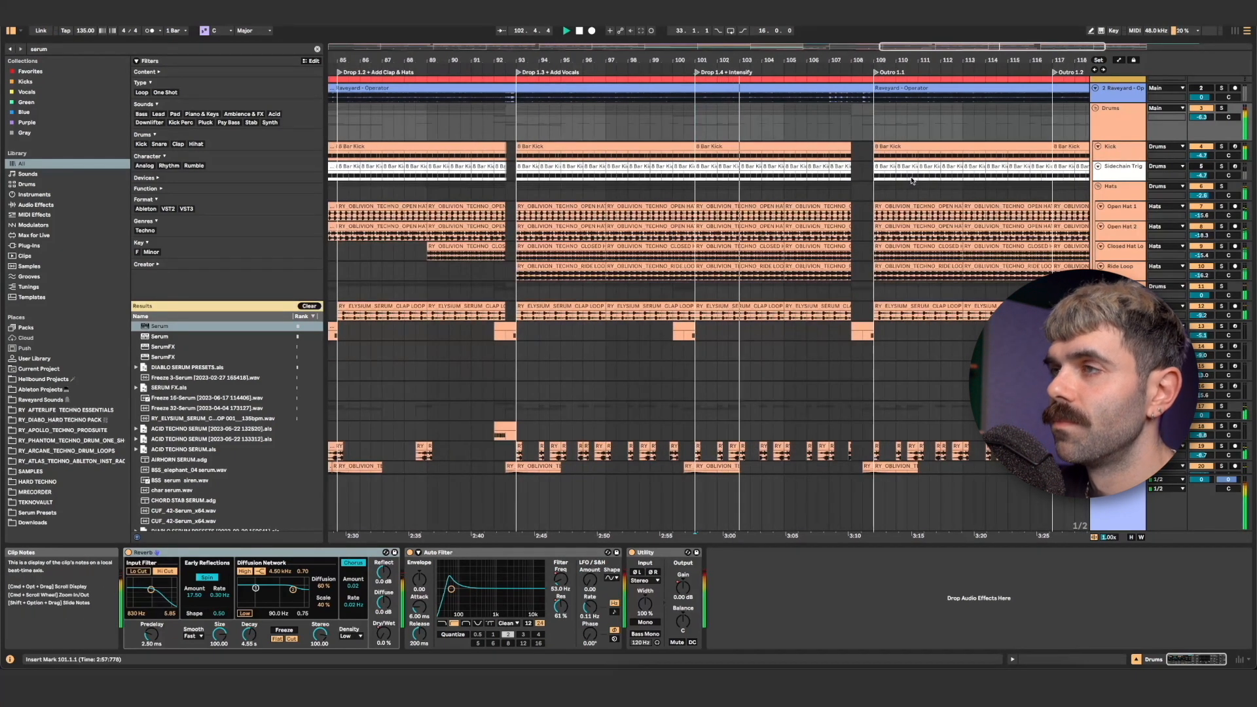
{"action": "scroll", "coordinate": [932, 195], "scroll_direction": "down", "scroll_amount": 2}
{"action": "scroll", "coordinate": [932, 195], "scroll_direction": "right", "scroll_amount": 1}
{"action": "scroll", "coordinate": [932, 195], "scroll_direction": "down", "scroll_amount": 2}
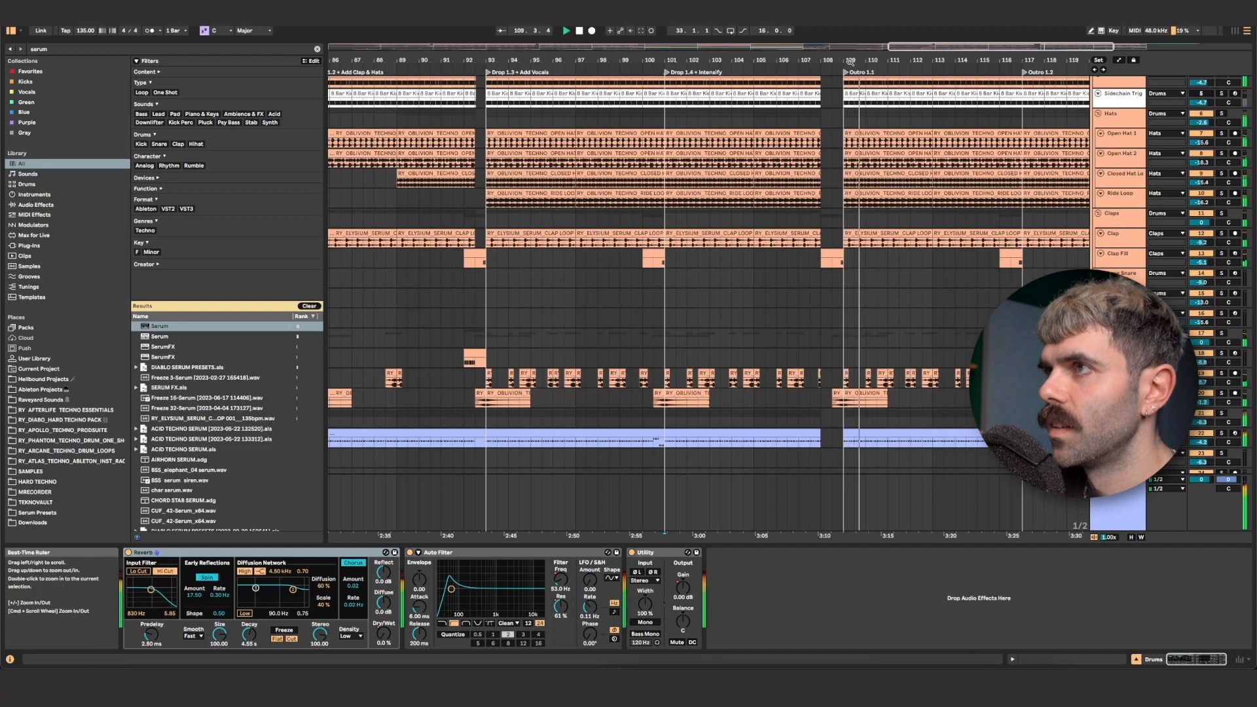
{"action": "key", "text": "space"}
Play back the Drums transition from Intro 1.4 into Intro 1.5, starting at bar 29
{"action": "left_click_drag", "start_coordinate": [850, 61], "coordinate": [850, 41]}
{"action": "scroll", "coordinate": [850, 150], "scroll_direction": "left", "scroll_amount": 10}
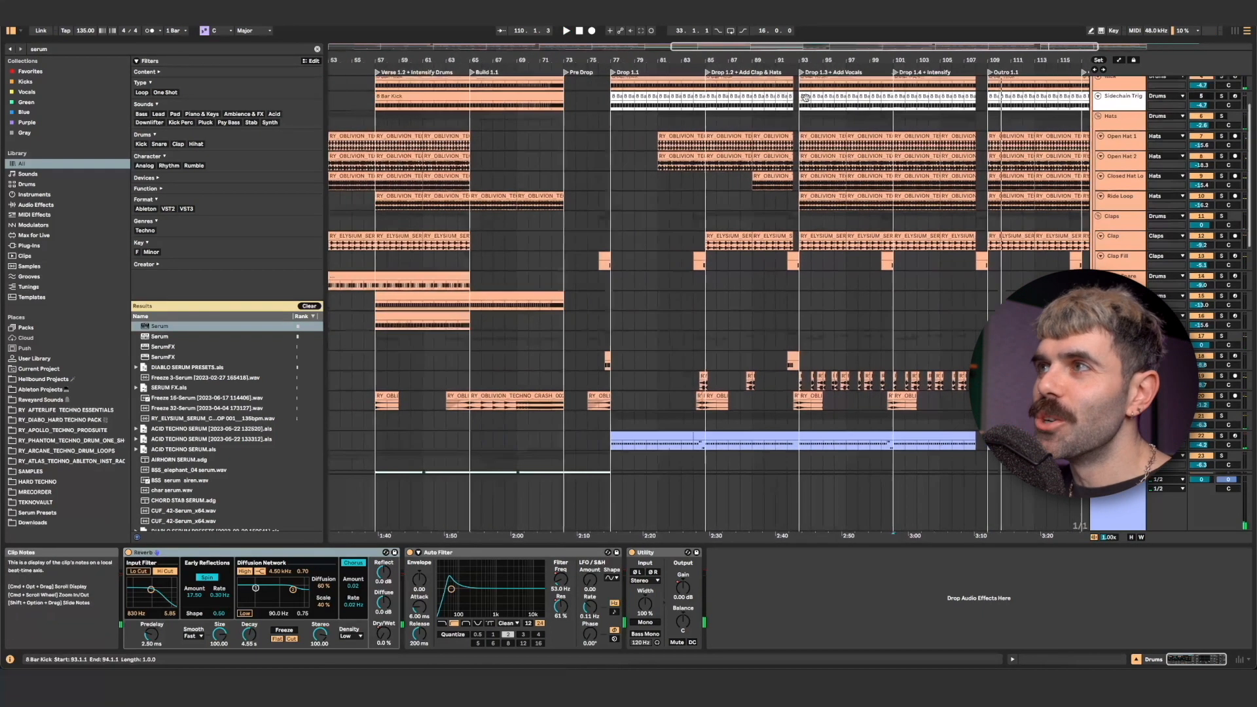
{"action": "scroll", "coordinate": [628, 170], "scroll_direction": "up", "scroll_amount": 3}
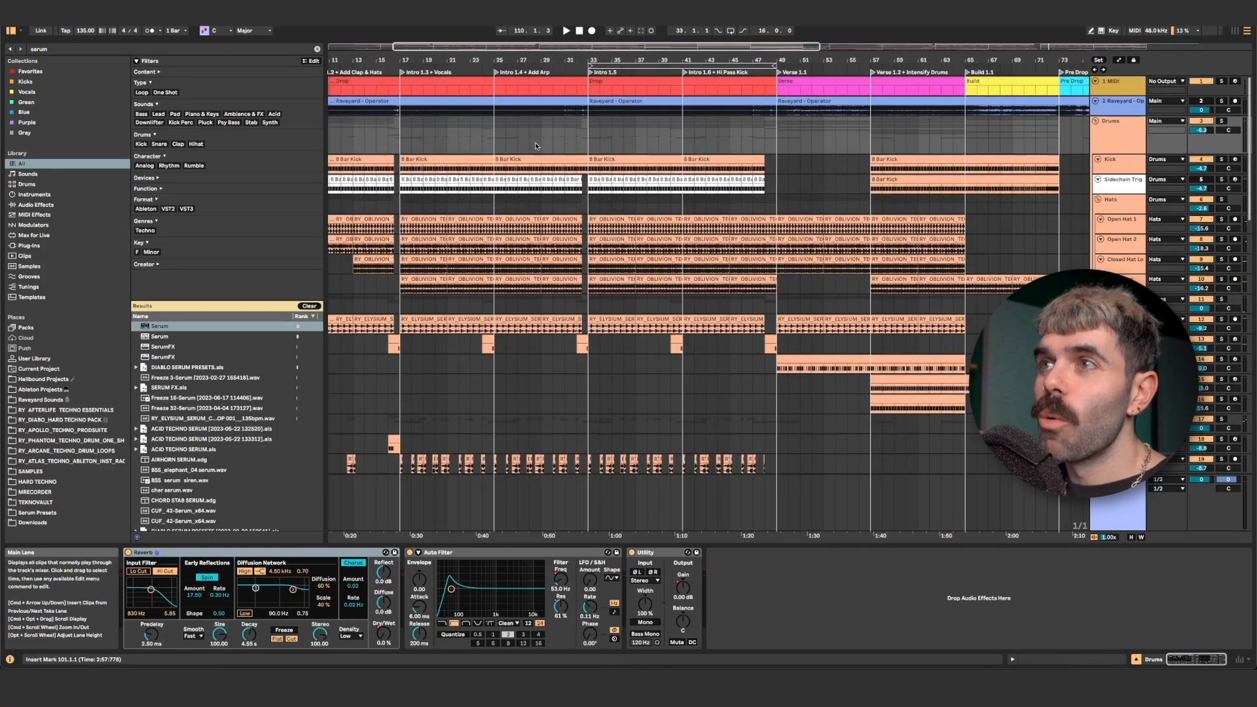
{"action": "left_click_drag", "start_coordinate": [495, 133], "coordinate": [589, 124]}
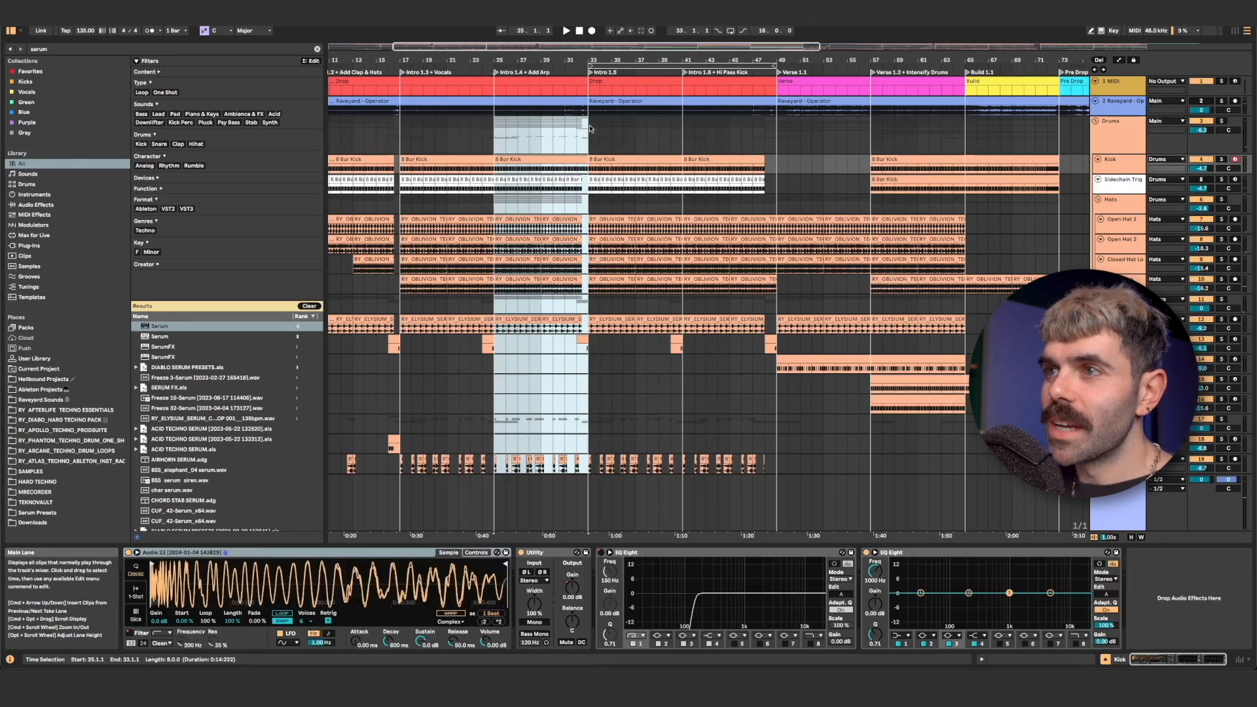
{"action": "key", "text": "z"}
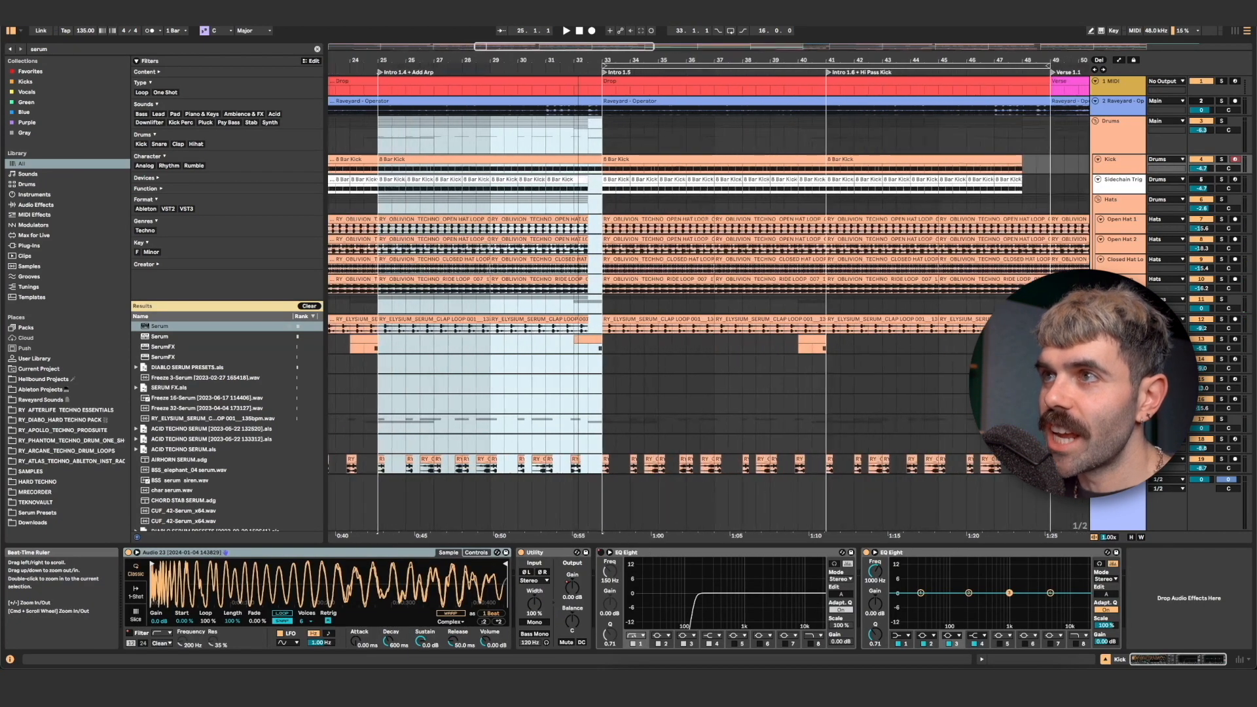
{"action": "left_click_drag", "start_coordinate": [539, 129], "coordinate": [808, 129]}
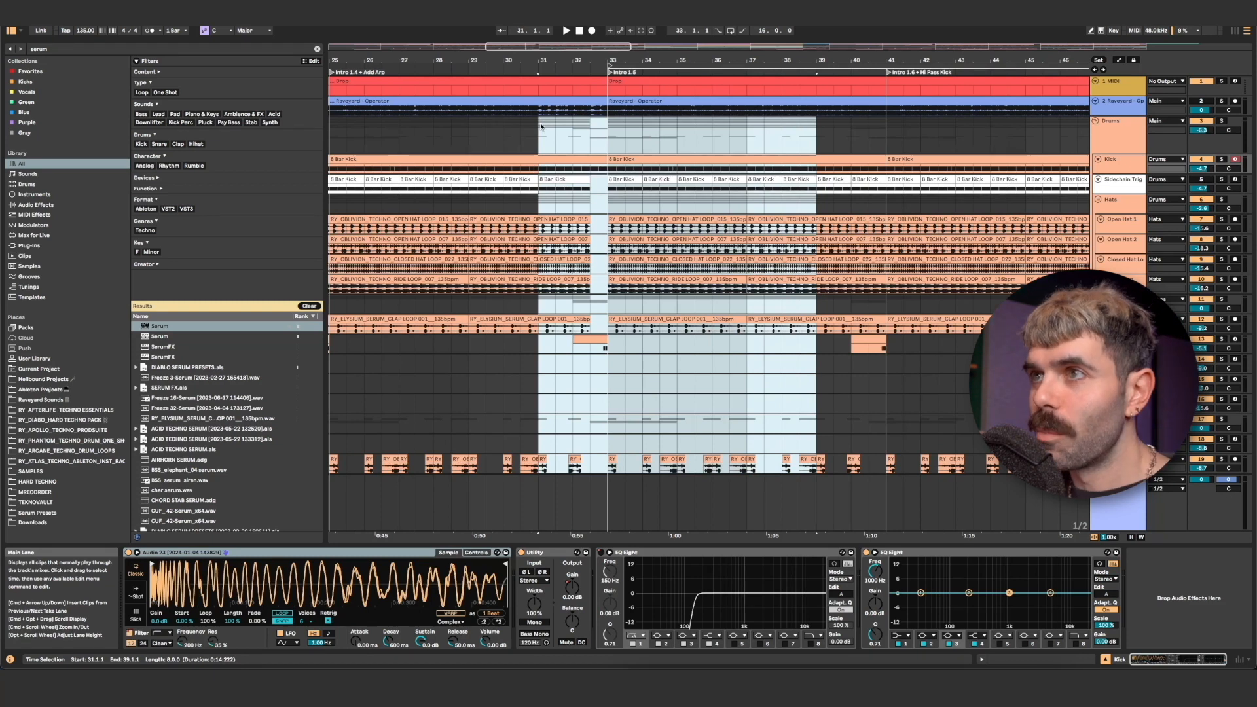
{"action": "left_click", "coordinate": [469, 129]}
{"action": "key", "text": "space"}
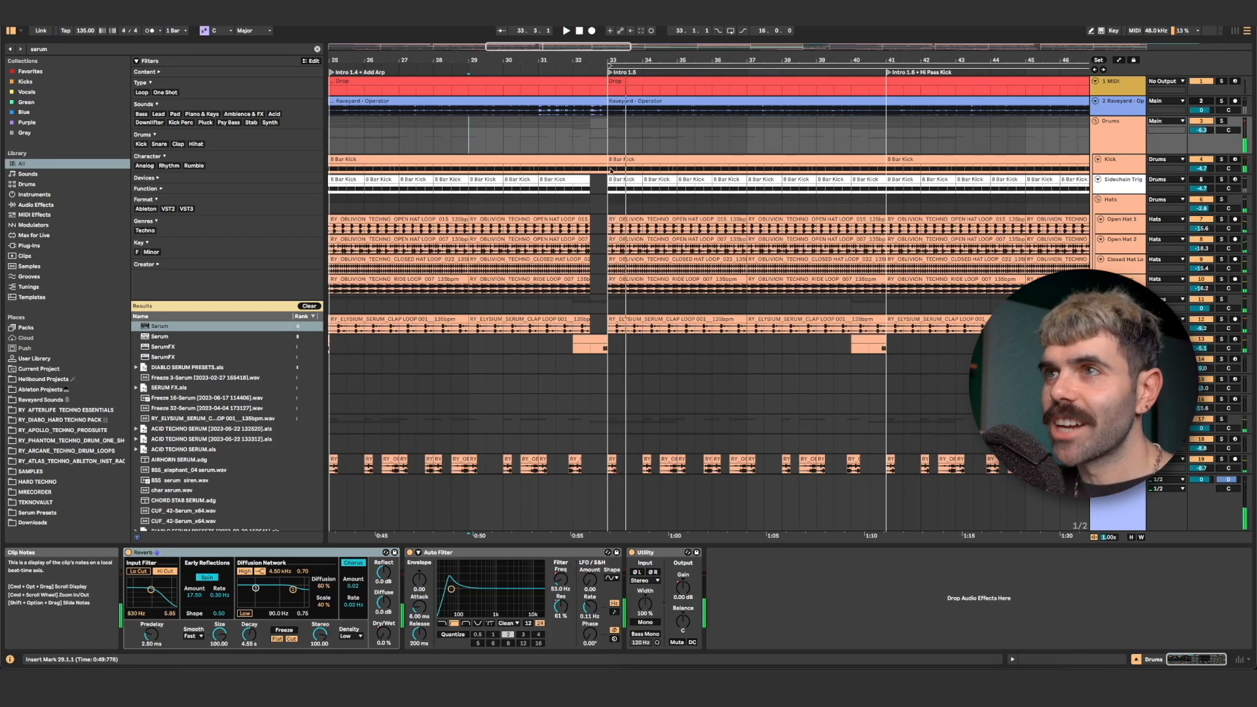
Copy the Drums group material of bars 25 to 33 and paste it over Drop 1.4 at bar 101
{"action": "left_click_drag", "start_coordinate": [592, 60], "coordinate": [592, 13]}
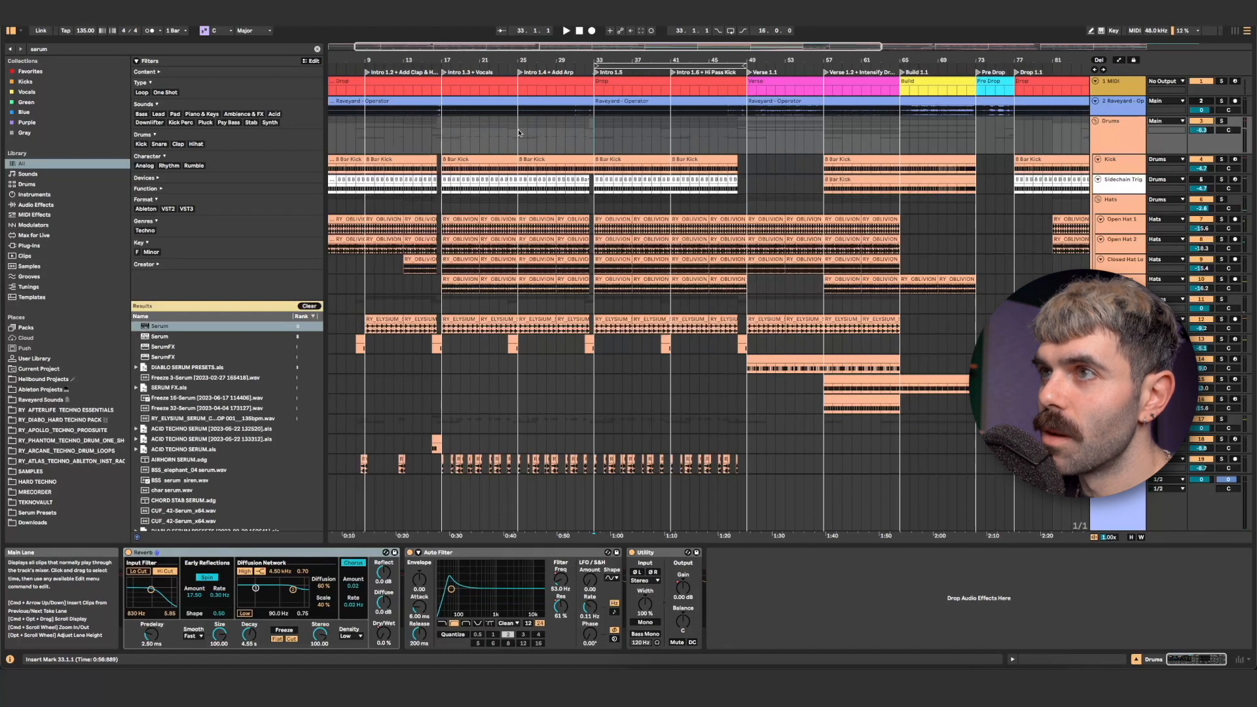
{"action": "left_click_drag", "start_coordinate": [518, 133], "coordinate": [594, 468]}
{"action": "scroll", "coordinate": [605, 135], "scroll_direction": "right", "scroll_amount": 10}
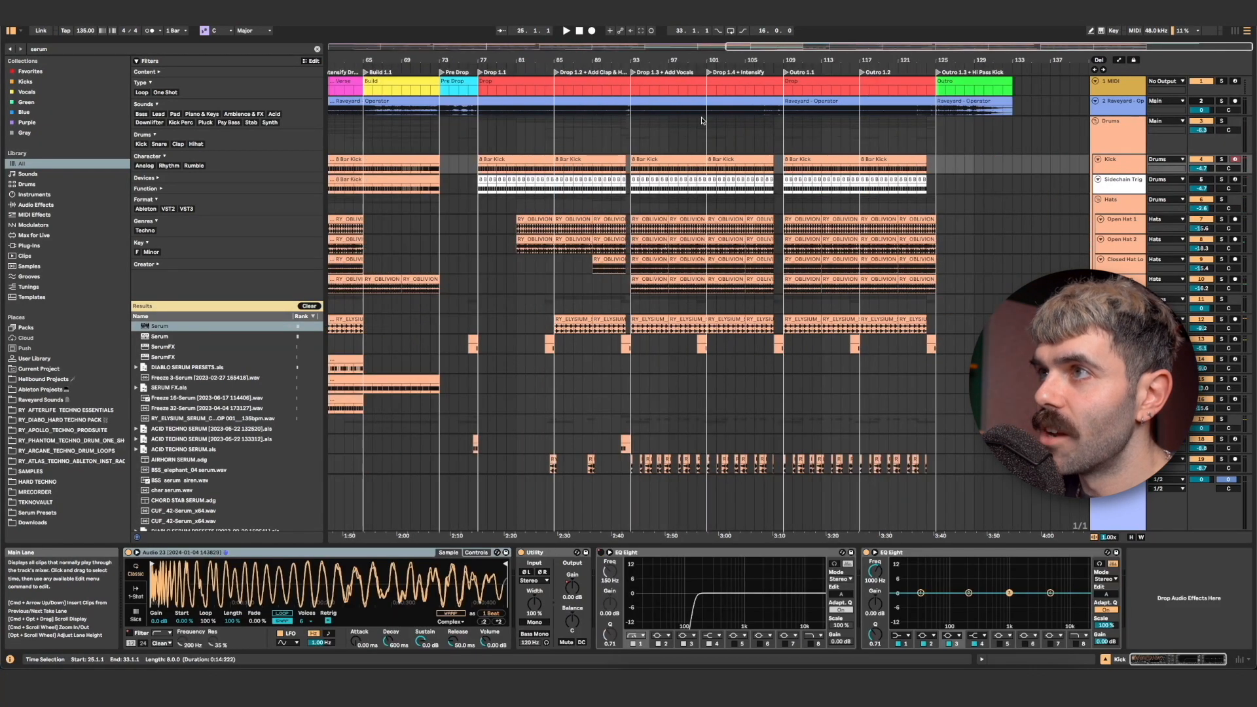
{"action": "left_click", "coordinate": [705, 129]}
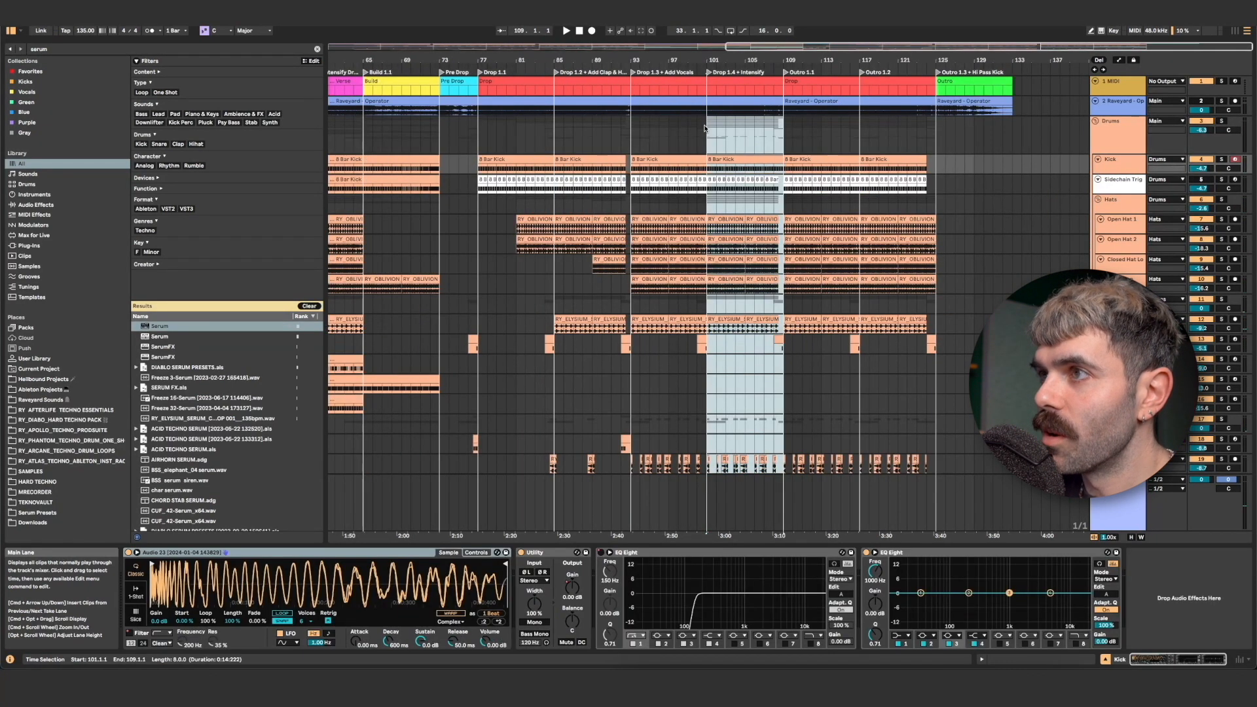
Copy bars 25 to 33 of the 43-Serum track and paste them into Drop 1.4 at bar 101
{"action": "scroll", "coordinate": [655, 196], "scroll_direction": "down", "scroll_amount": 15}
{"action": "scroll", "coordinate": [655, 197], "scroll_direction": "left", "scroll_amount": 10}
{"action": "scroll", "coordinate": [643, 221], "scroll_direction": "down", "scroll_amount": 8}
{"action": "scroll", "coordinate": [590, 163], "scroll_direction": "left", "scroll_amount": 1}
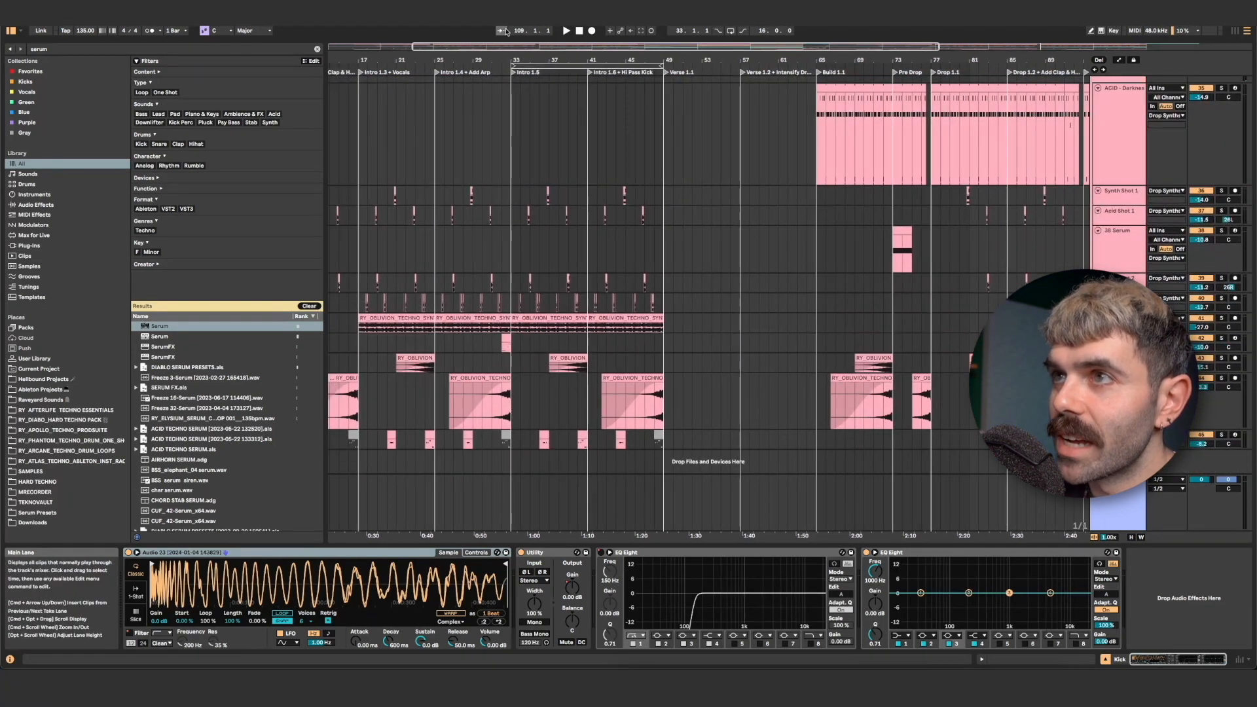
{"action": "scroll", "coordinate": [448, 343], "scroll_direction": "up", "scroll_amount": 5}
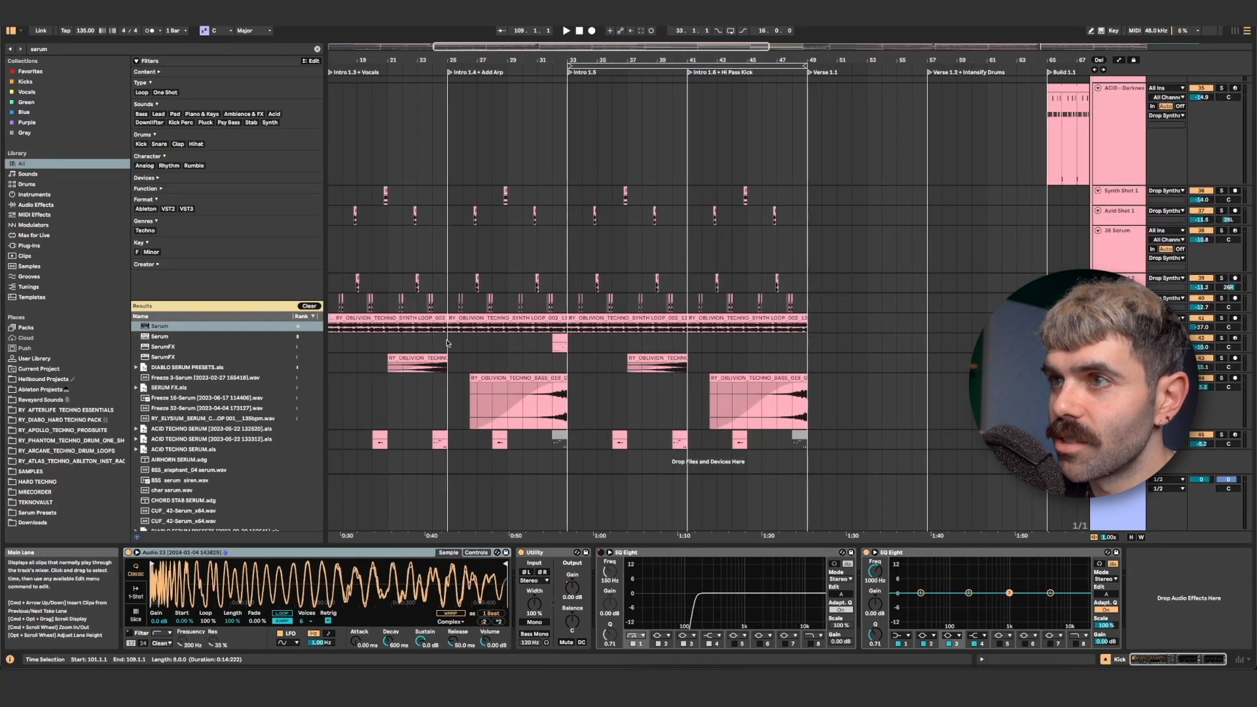
{"action": "left_click_drag", "start_coordinate": [447, 343], "coordinate": [561, 340]}
{"action": "scroll", "coordinate": [569, 337], "scroll_direction": "right", "scroll_amount": 15}
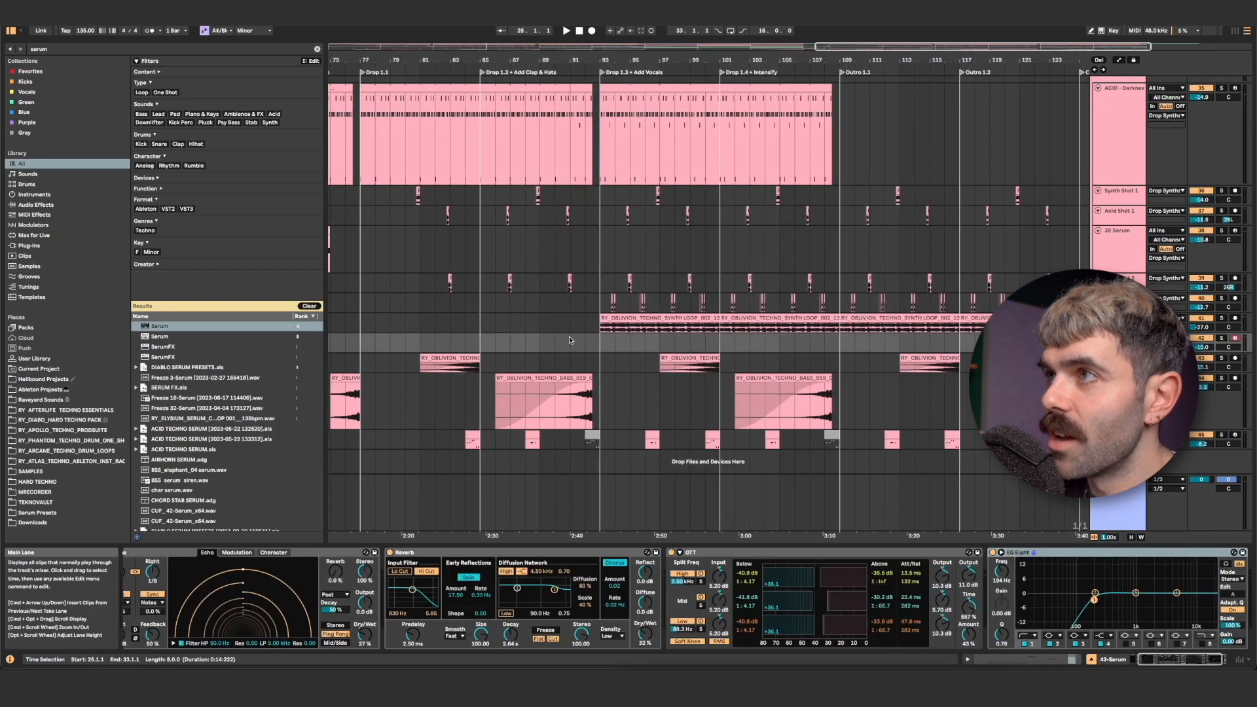
{"action": "left_click", "coordinate": [677, 342]}
{"action": "key", "text": "super+v"}
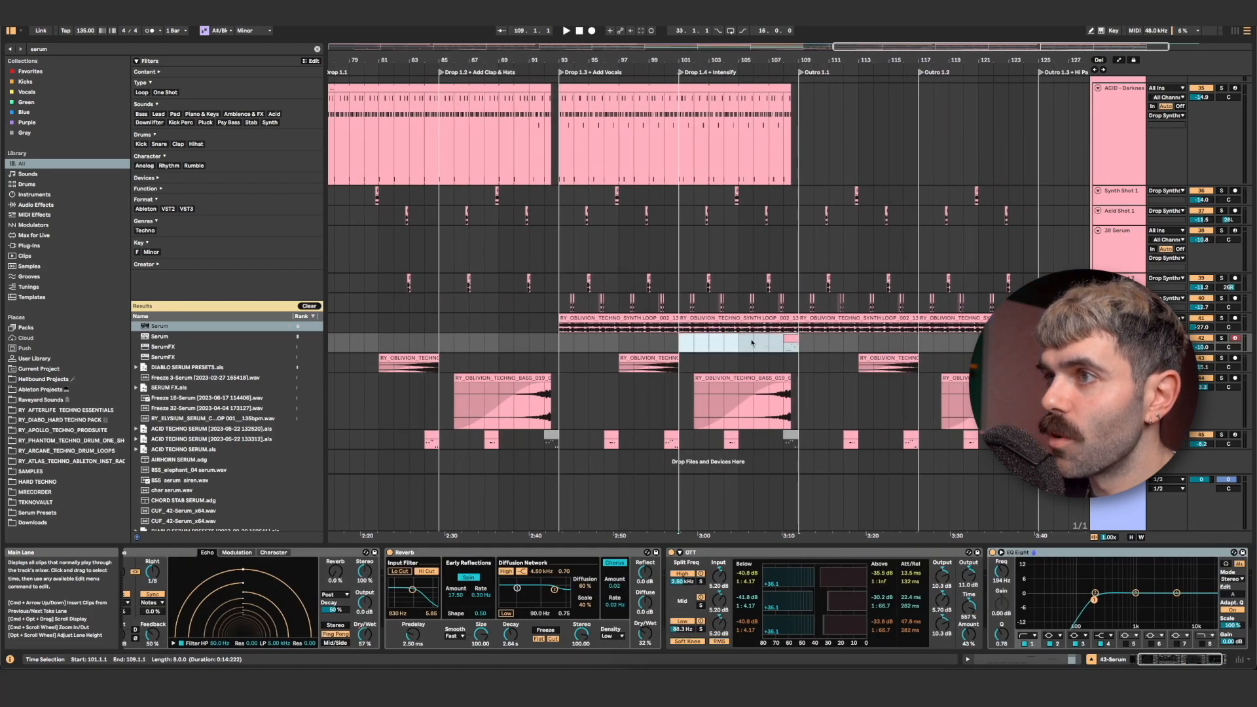
Play back Drop 1.4 from bar 101 into the start of Outro 1.1
{"action": "left_click", "coordinate": [680, 346]}
{"action": "key", "text": "space"}
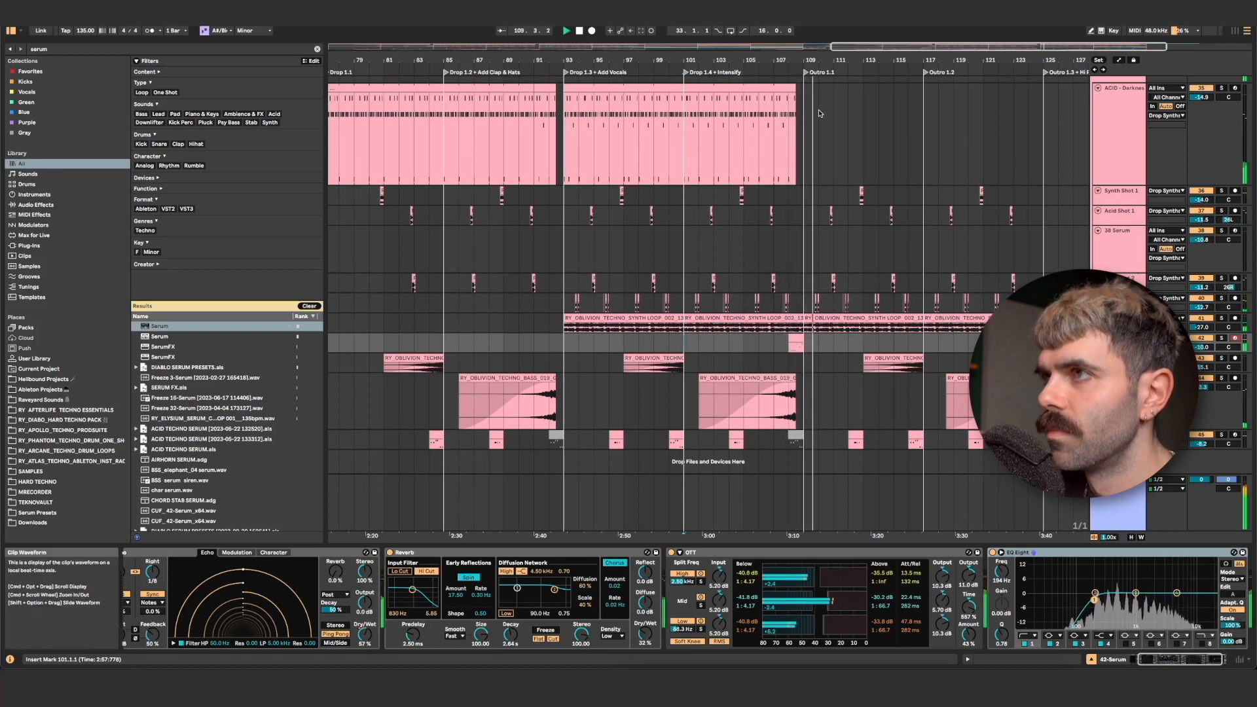
{"action": "key", "text": "space"}
Check the reversed bass clip in Intro 1.4, and move its Drop 1.4 counterpart so it ends at bar 109
{"action": "scroll", "coordinate": [788, 384], "scroll_direction": "left", "scroll_amount": 20}
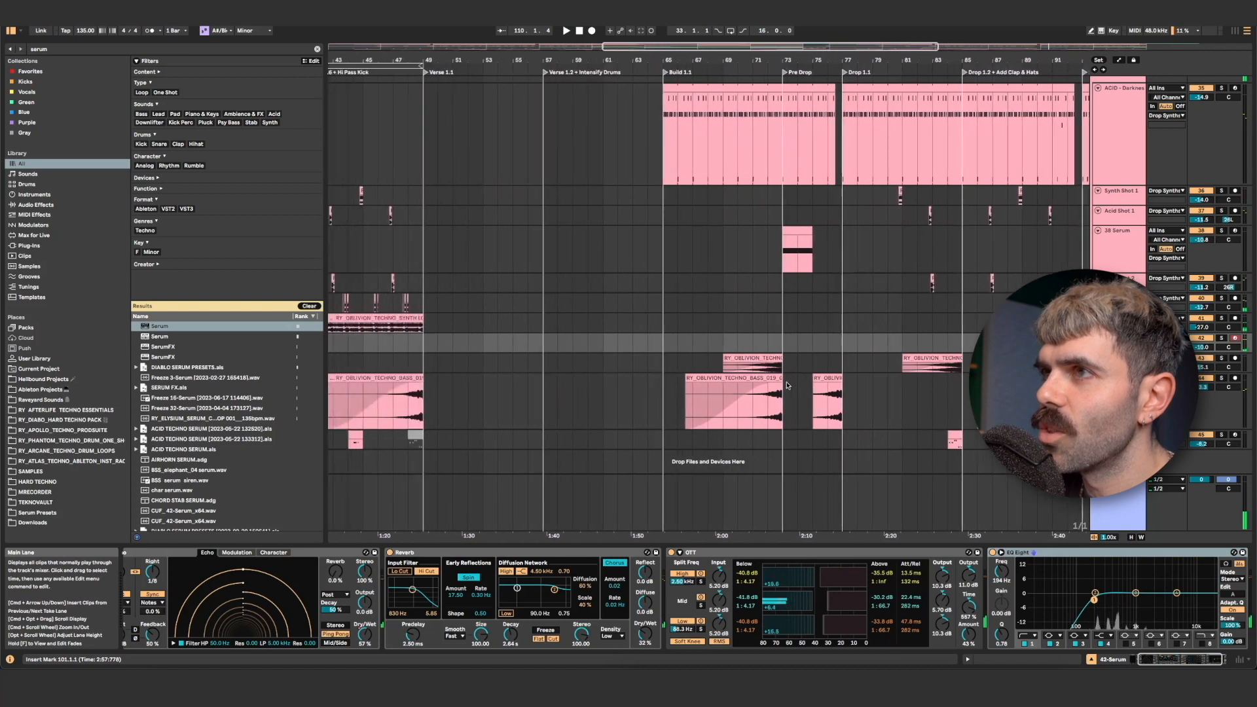
{"action": "scroll", "coordinate": [788, 385], "scroll_direction": "left", "scroll_amount": 4}
{"action": "left_click", "coordinate": [612, 379]}
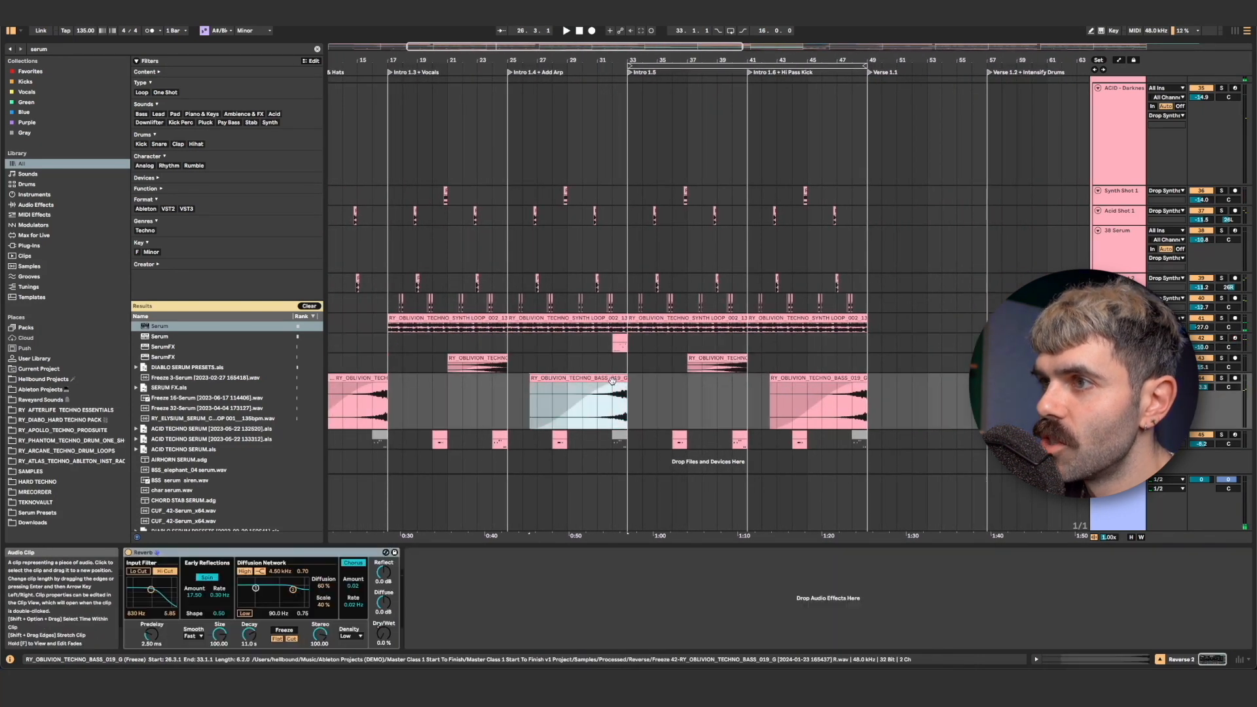
{"action": "scroll", "coordinate": [612, 379], "scroll_direction": "right", "scroll_amount": 20}
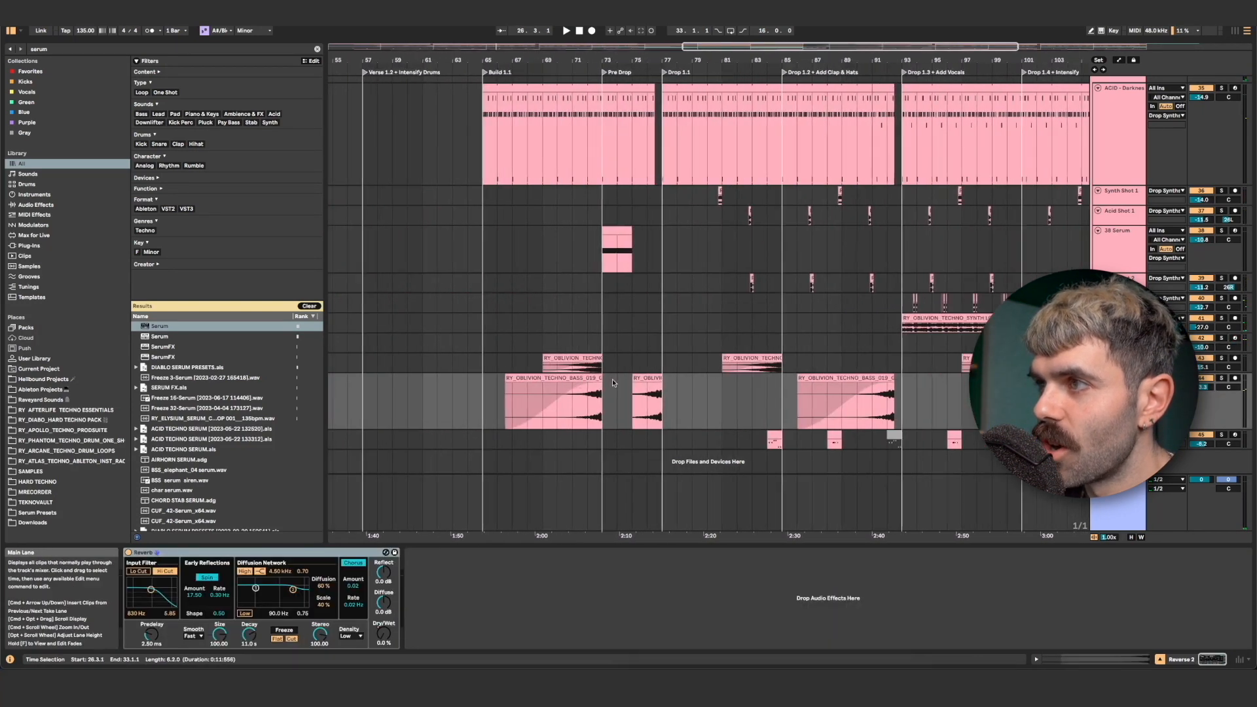
{"action": "scroll", "coordinate": [807, 366], "scroll_direction": "up", "scroll_amount": 5}
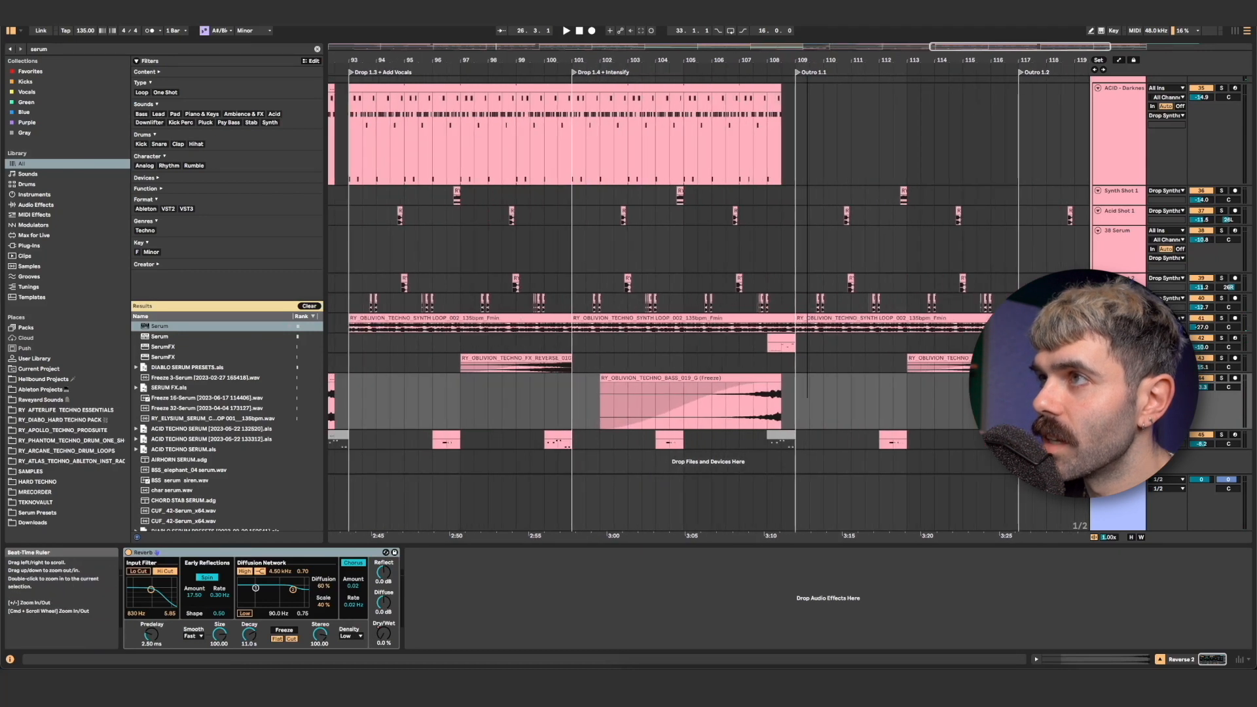
{"action": "left_click_drag", "start_coordinate": [768, 379], "coordinate": [783, 380]}
Start playback at bar 101 and extend the Drop 1.4 Bassline clip to end at bar 109
{"action": "key", "text": "space"}
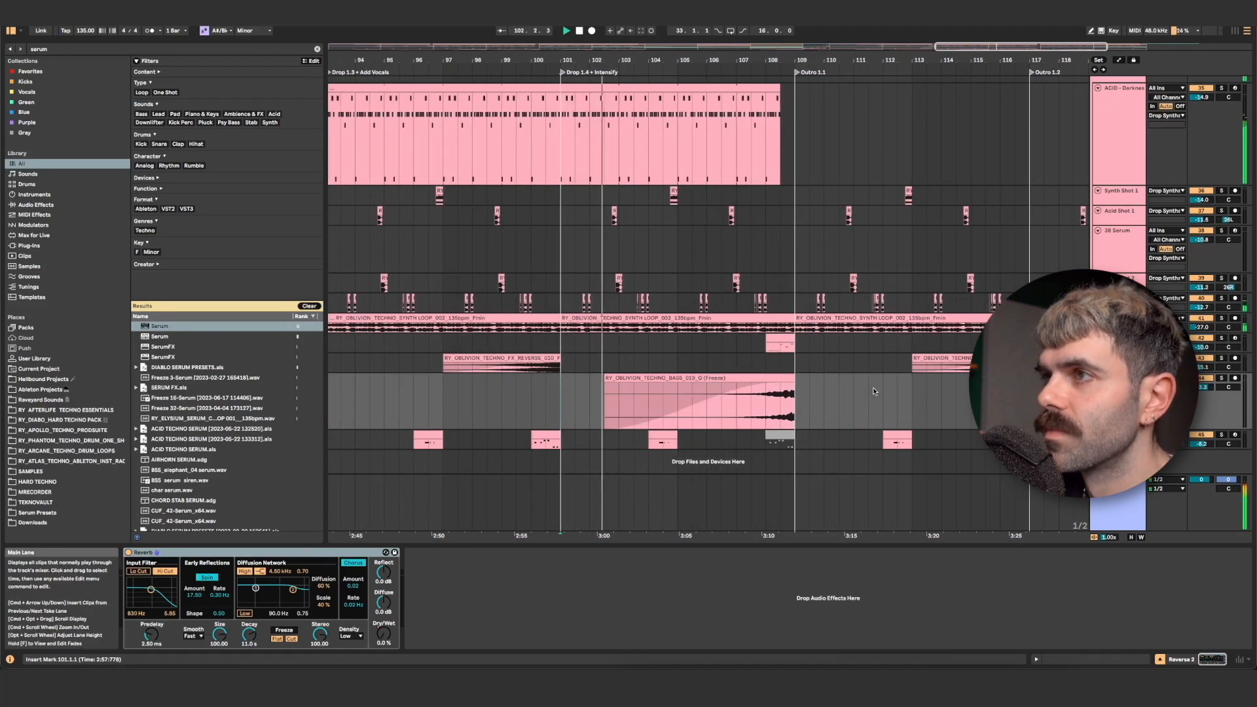
{"action": "scroll", "coordinate": [874, 391], "scroll_direction": "up", "scroll_amount": 5}
{"action": "scroll", "coordinate": [873, 391], "scroll_direction": "up", "scroll_amount": 5}
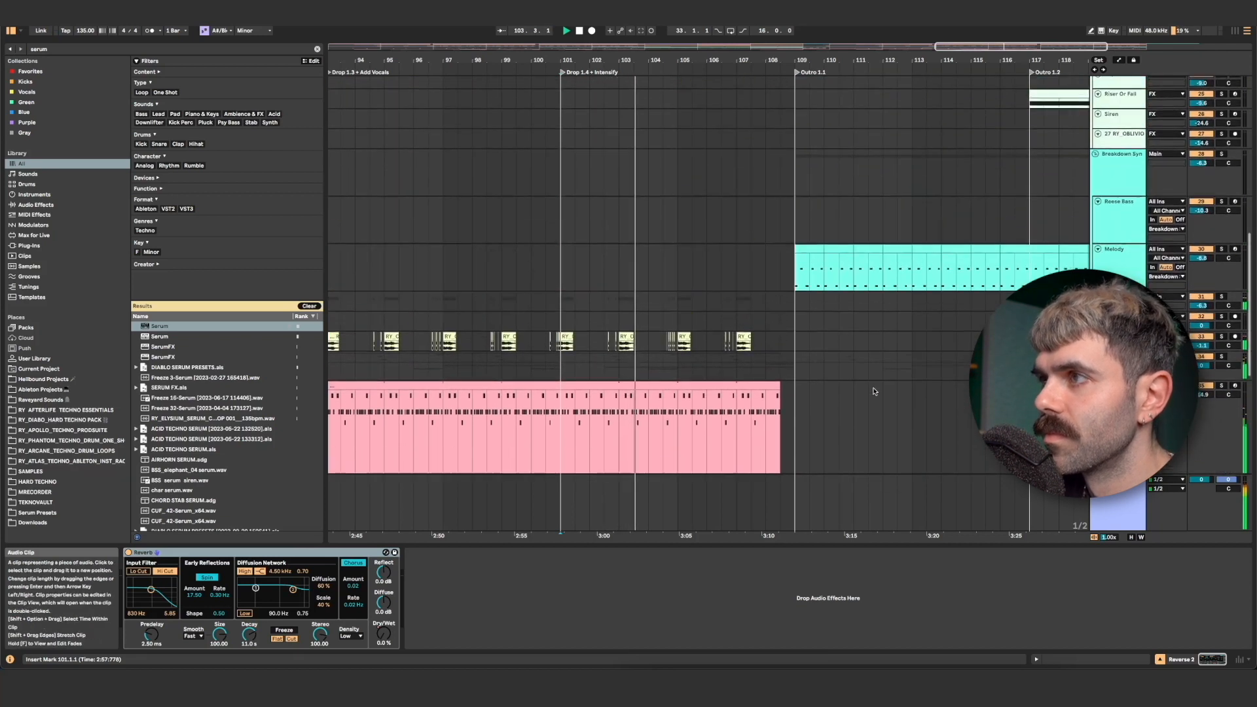
{"action": "scroll", "coordinate": [873, 389], "scroll_direction": "up", "scroll_amount": 3}
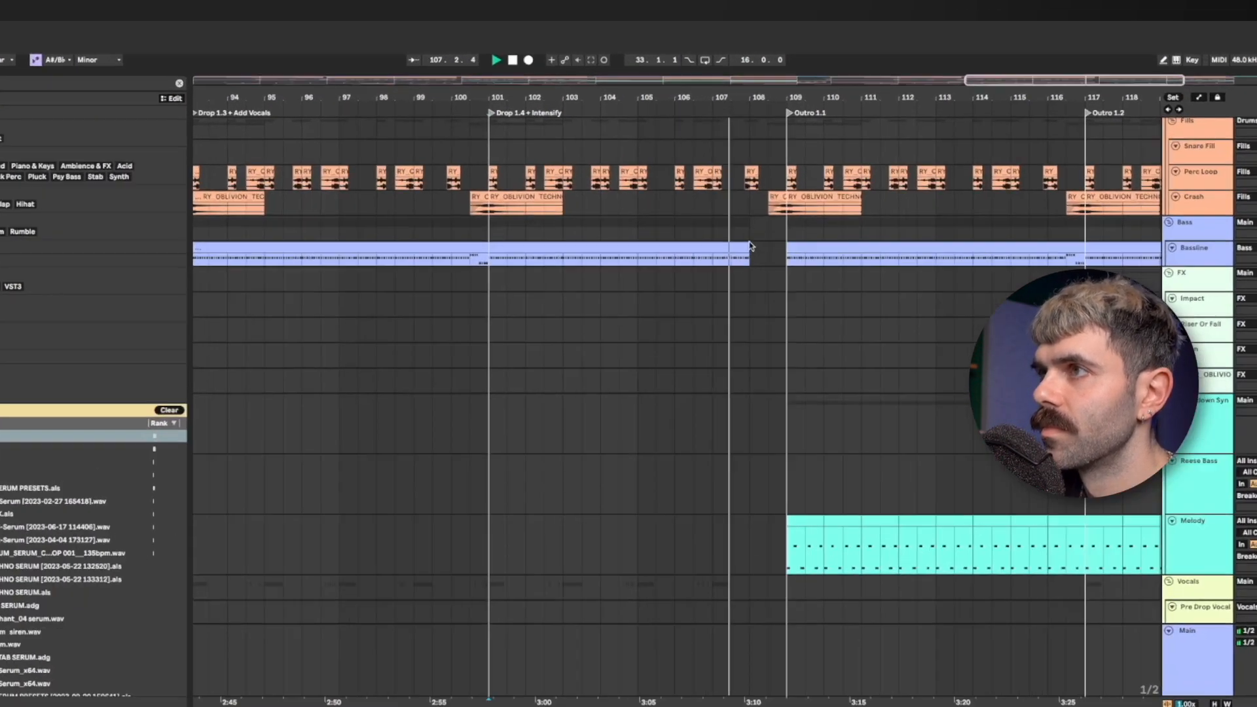
{"action": "left_click_drag", "start_coordinate": [749, 246], "coordinate": [785, 246]}
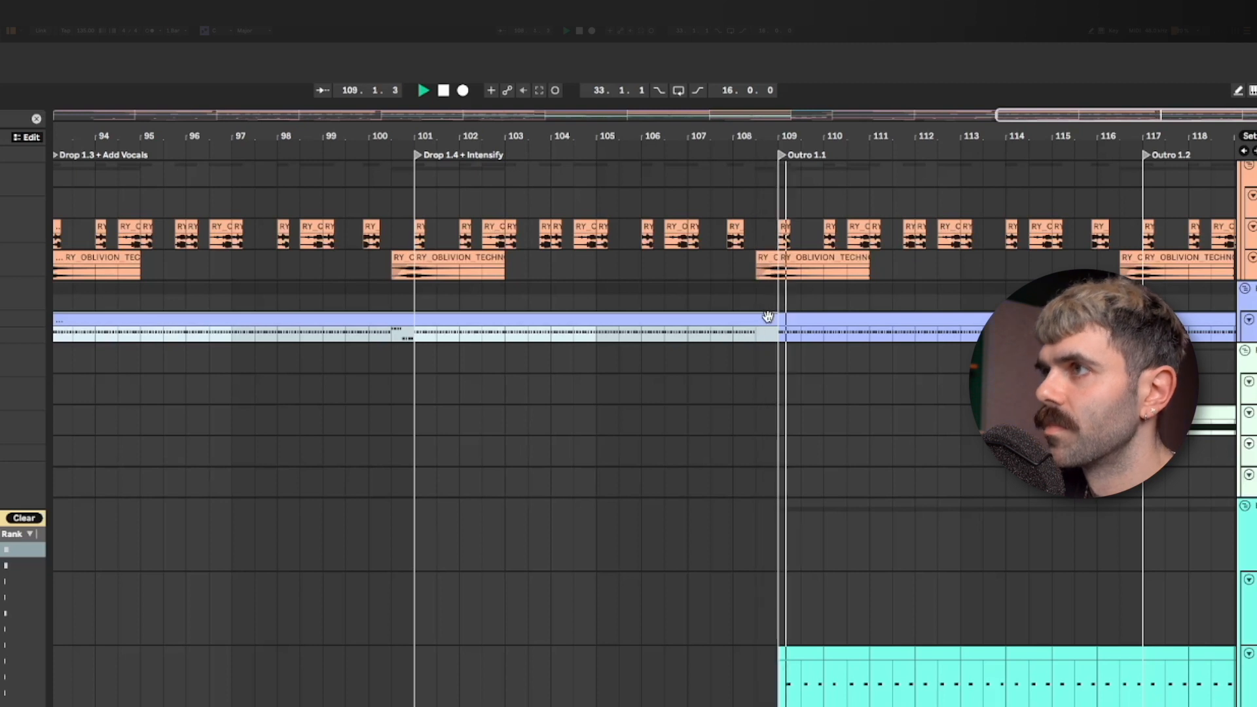
{"action": "left_click", "coordinate": [755, 335]}
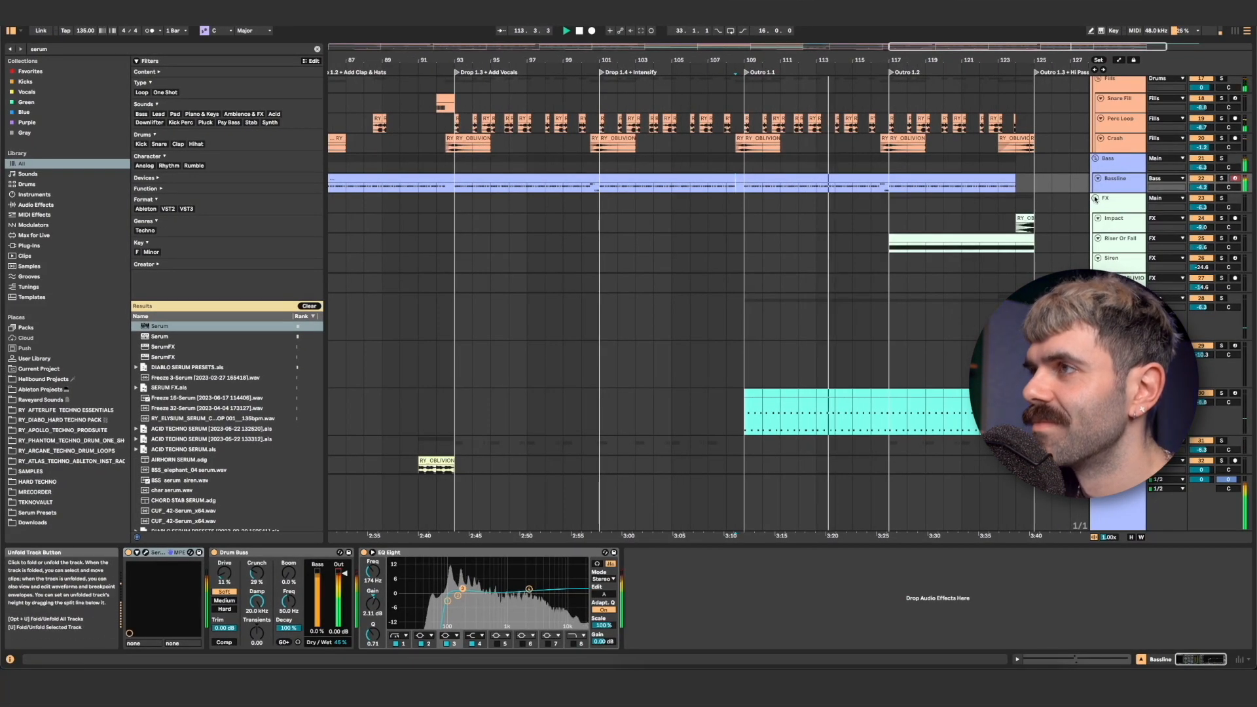
Select the Clap track while listening through Outro 1.1 and into Outro 1.2
{"action": "scroll", "coordinate": [963, 219], "scroll_direction": "up", "scroll_amount": 10}
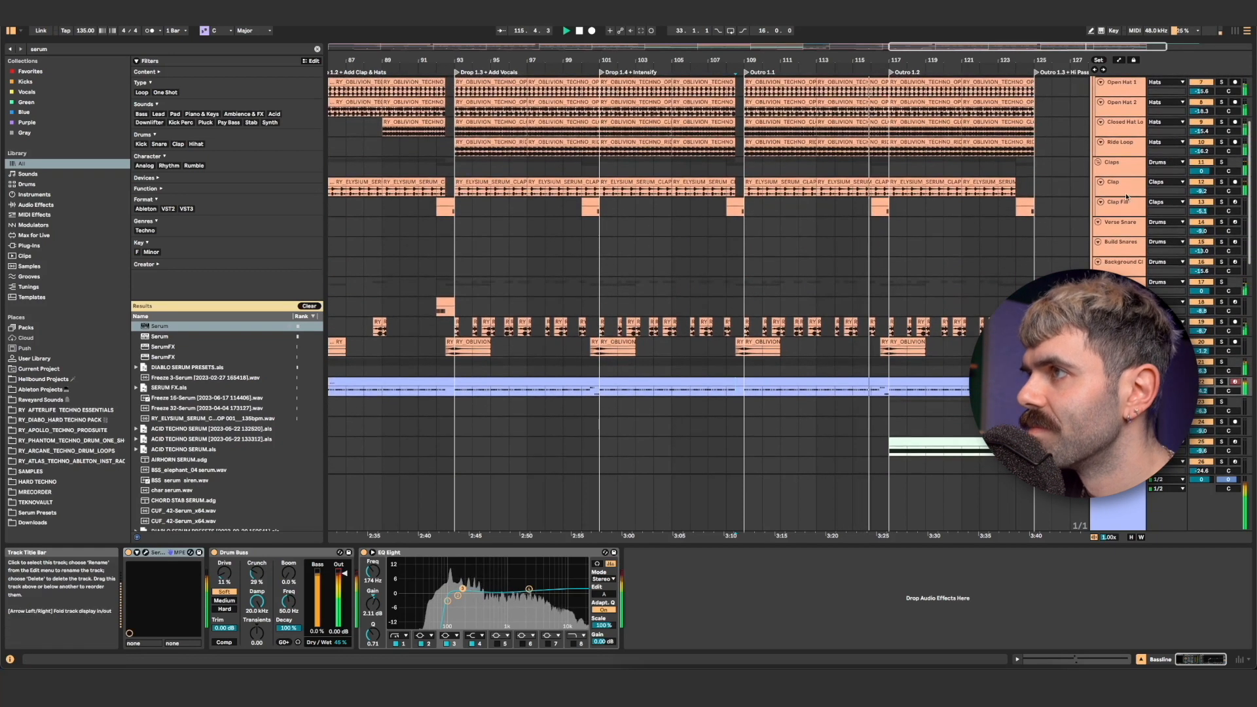
{"action": "left_click", "coordinate": [1116, 182]}
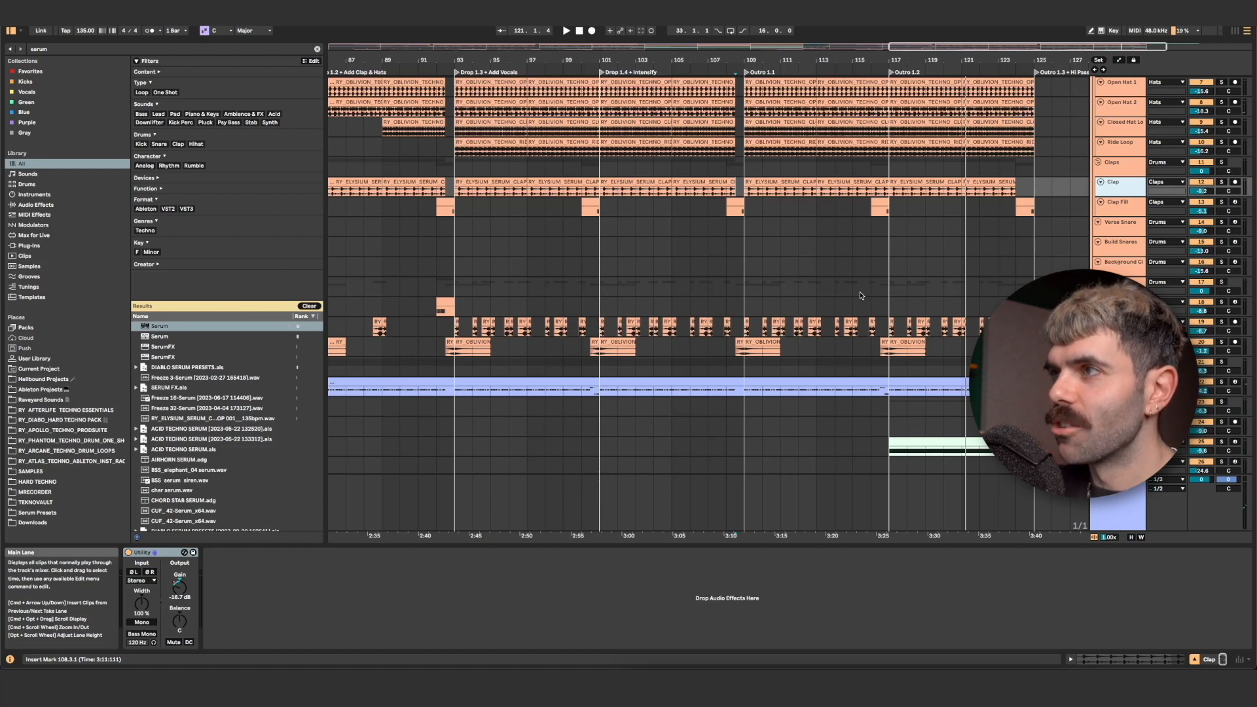
Clear Outro 1.2, bars 117 to 125, on all groups from Drums to Drop Synths, and turn off Lock Envelopes
{"action": "scroll", "coordinate": [861, 295], "scroll_direction": "down", "scroll_amount": 5}
{"action": "scroll", "coordinate": [953, 148], "scroll_direction": "up", "scroll_amount": 5}
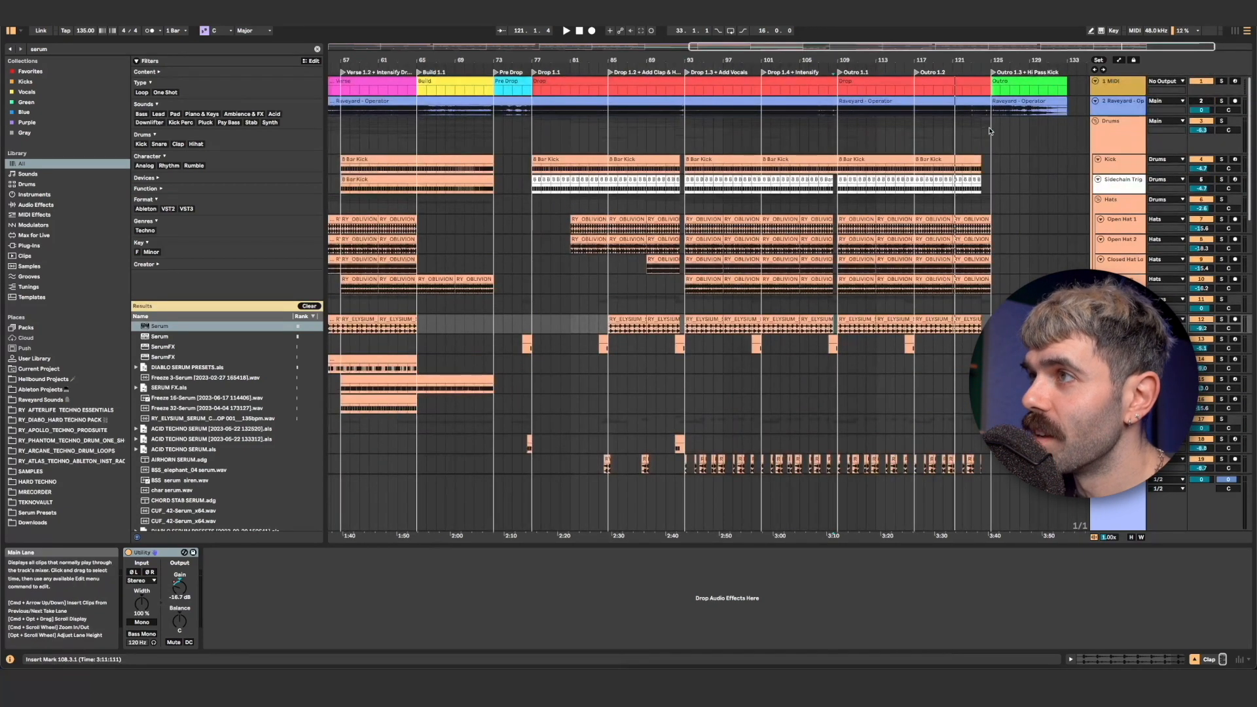
{"action": "left_click_drag", "start_coordinate": [990, 131], "coordinate": [914, 134]}
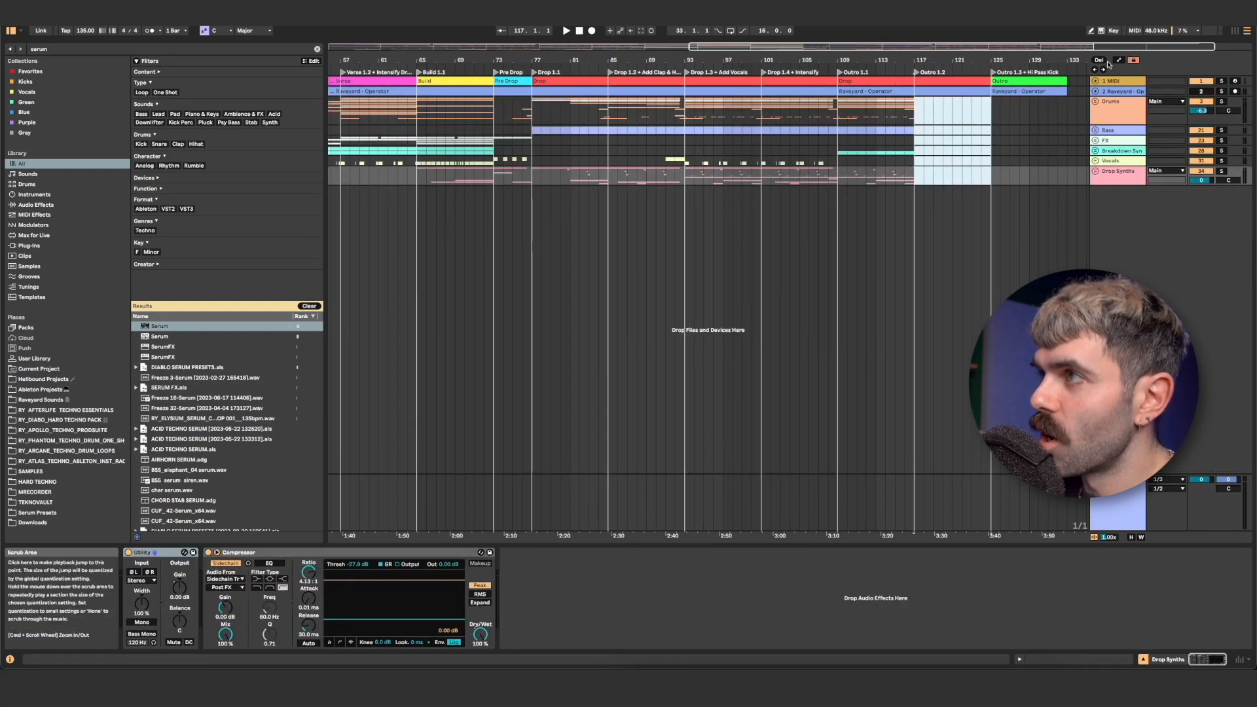
{"action": "left_click", "coordinate": [1133, 60]}
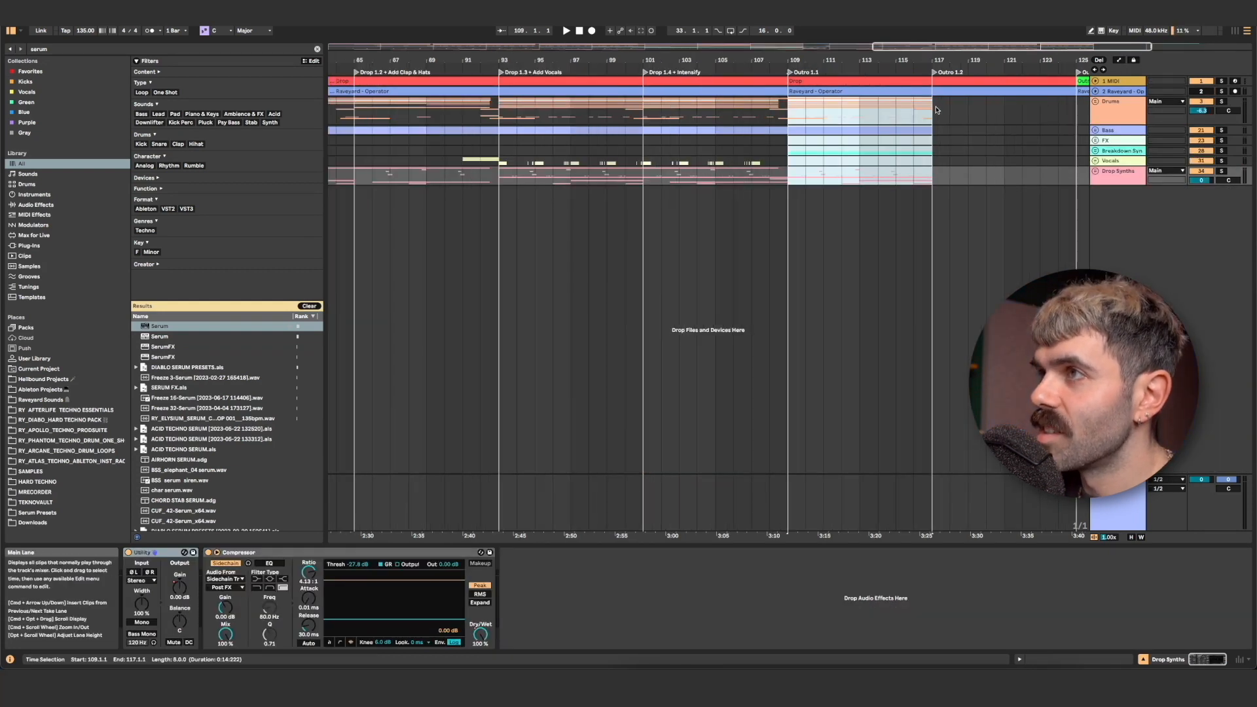
Duplicate Outro 1.1, bars 109 to 117, of all groups from Drums to Drop Synths into bars 117 to 125
{"action": "left_click_drag", "start_coordinate": [934, 108], "coordinate": [788, 188]}
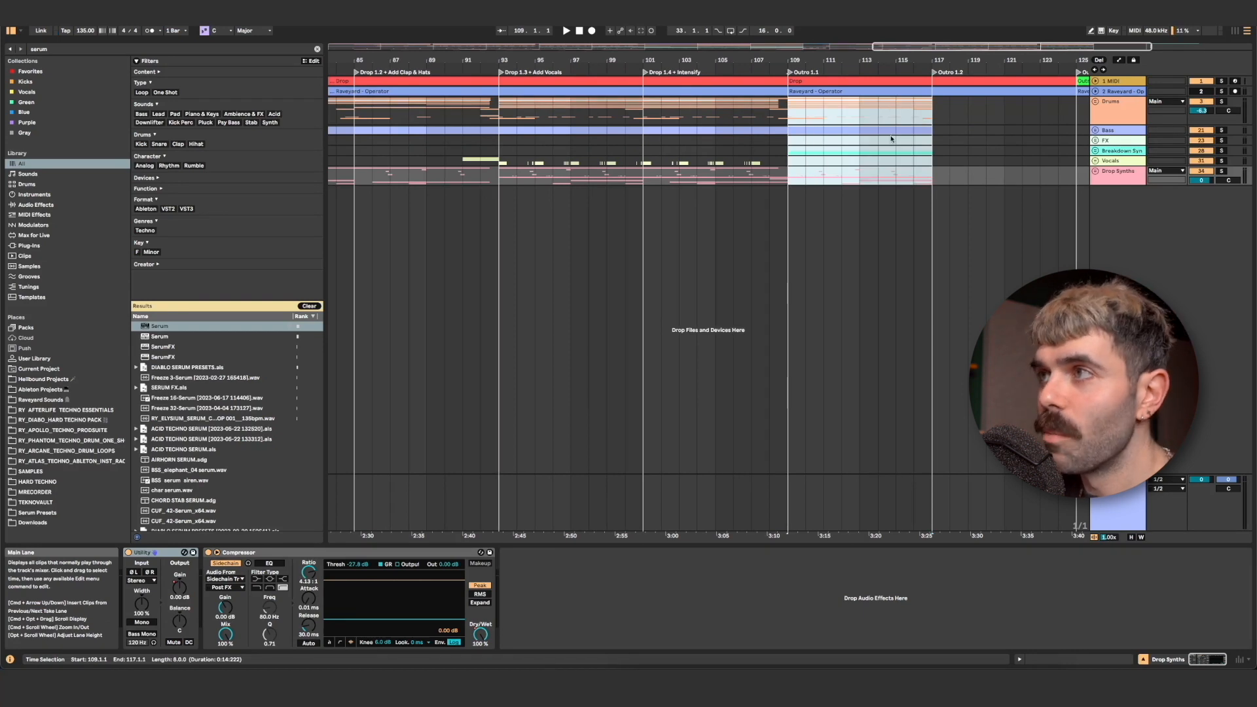
{"action": "key", "text": "super+d"}
{"action": "scroll", "coordinate": [924, 147], "scroll_direction": "right", "scroll_amount": 2}
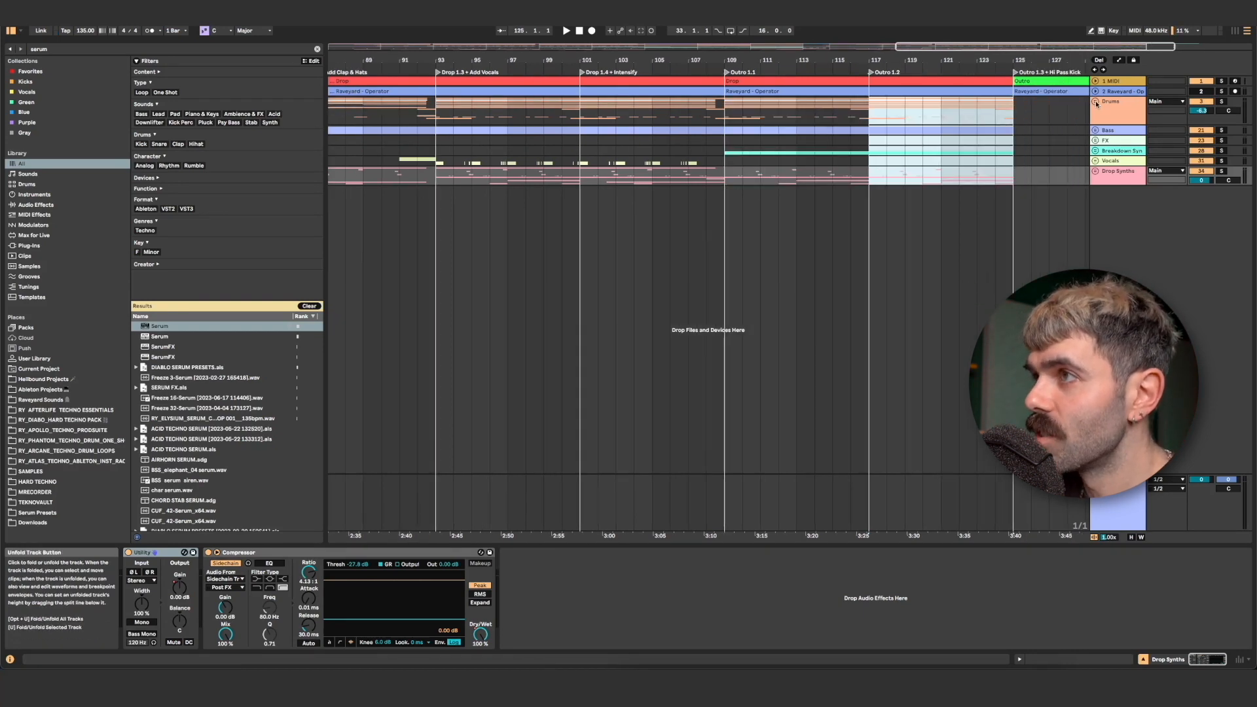
Unfold the Drums group and look over its tracks across the drop and outro sections
{"action": "left_click", "coordinate": [1095, 103]}
{"action": "scroll", "coordinate": [1041, 282], "scroll_direction": "down", "scroll_amount": 6}
{"action": "scroll", "coordinate": [707, 275], "scroll_direction": "up", "scroll_amount": 6}
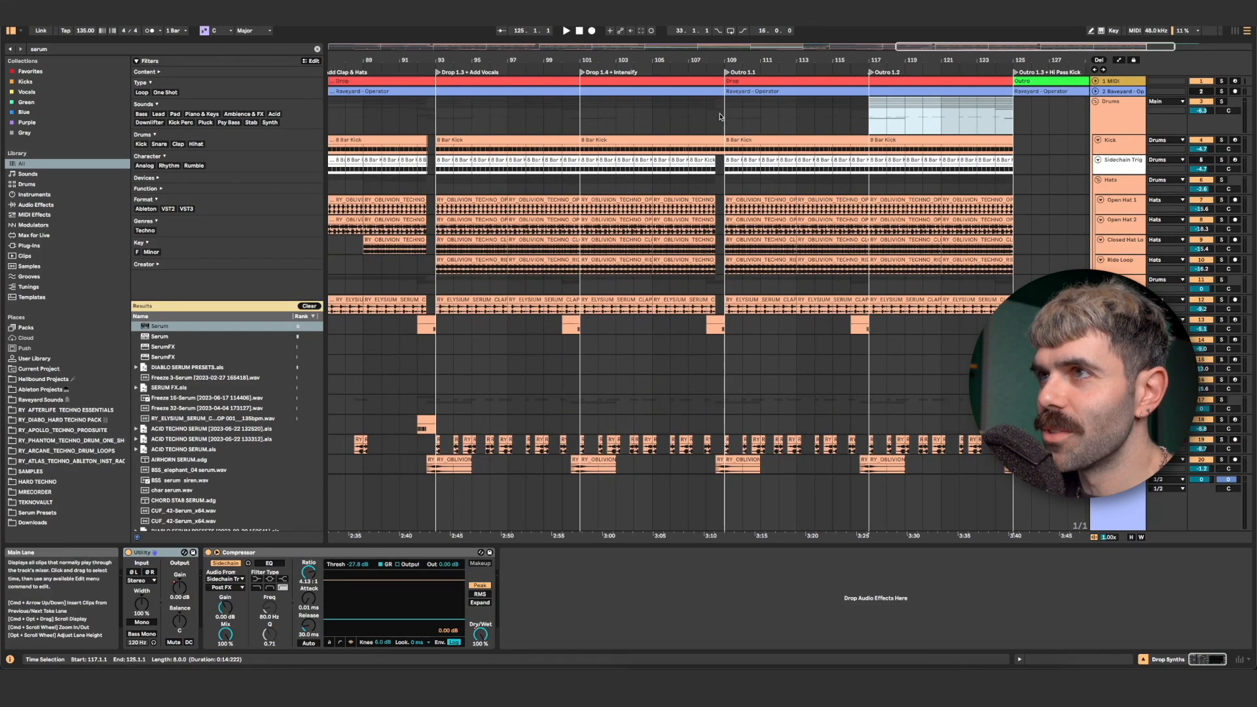
Play from Drop 1.4, and duplicate Outro 1.2, bars 117 to 125, of all groups from Drums to Drop Synths into Outro 1.3
{"action": "left_click", "coordinate": [585, 125]}
{"action": "key", "text": "space"}
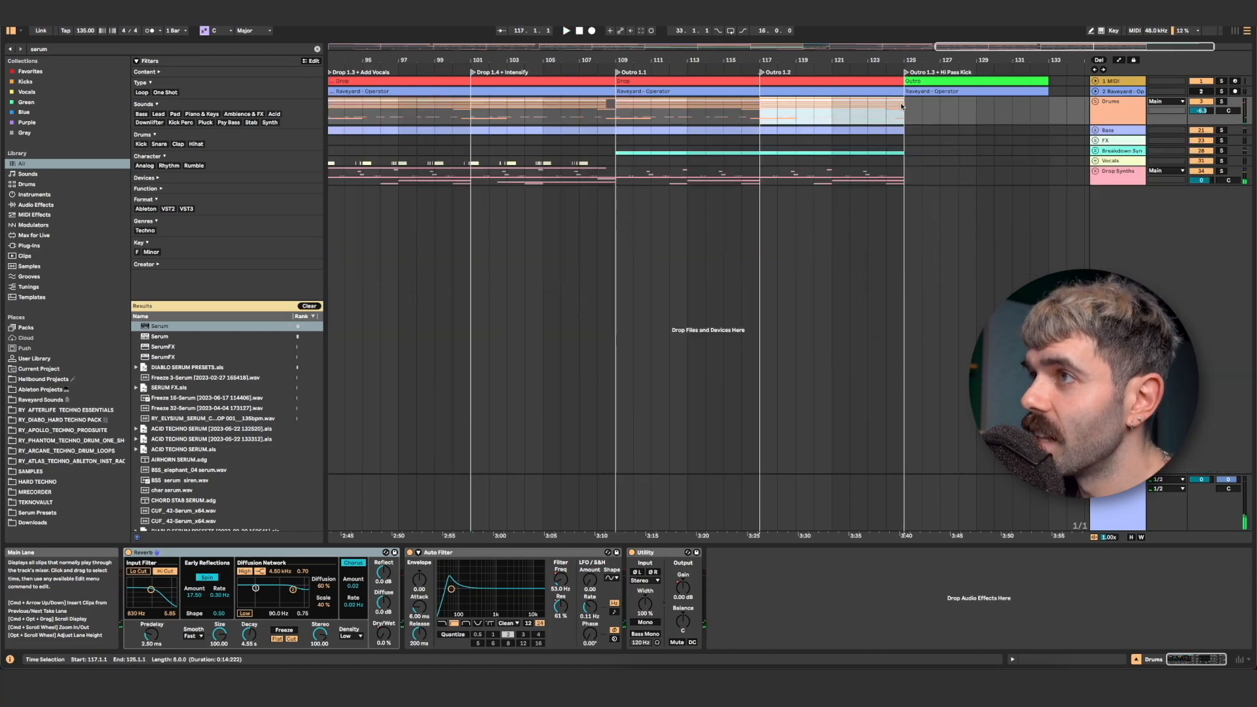
{"action": "left_click_drag", "start_coordinate": [901, 106], "coordinate": [760, 178]}
{"action": "key", "text": "super+d"}
Automate the on/off state of the Kick's 150 Hz high-pass EQ Eight so it is on from bar 123 to bar 133
{"action": "left_click", "coordinate": [1095, 102]}
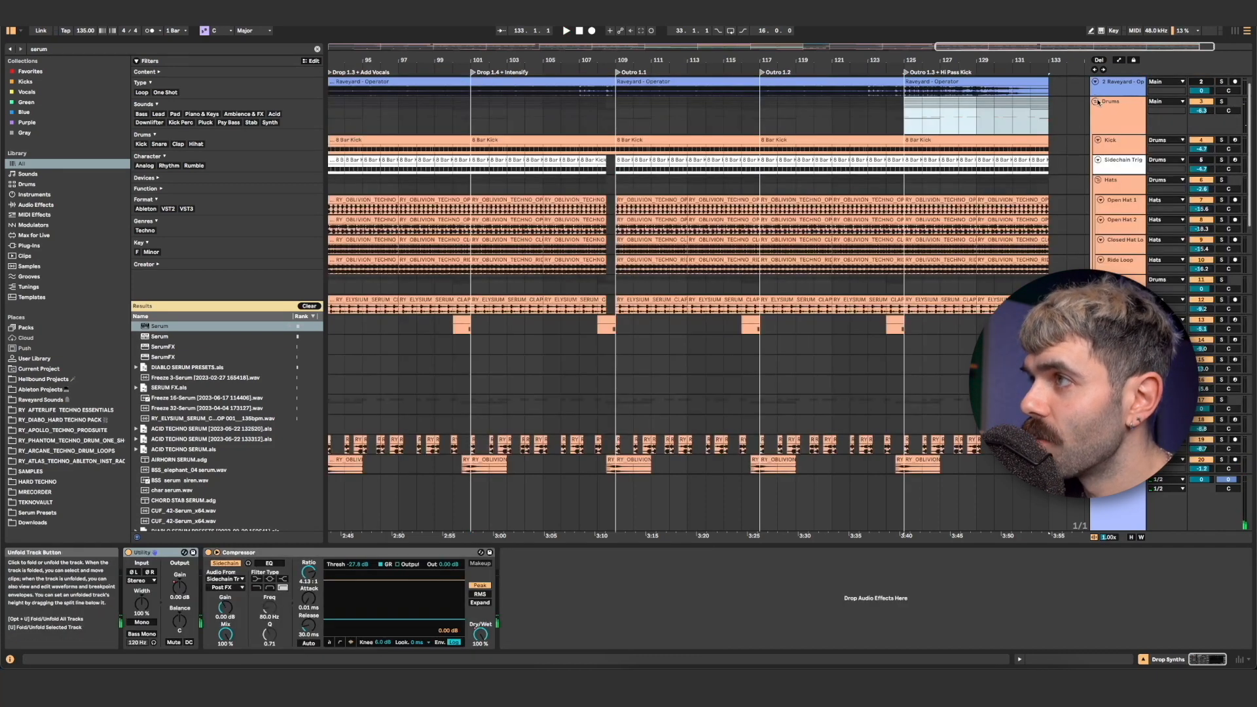
{"action": "left_click", "coordinate": [1118, 141]}
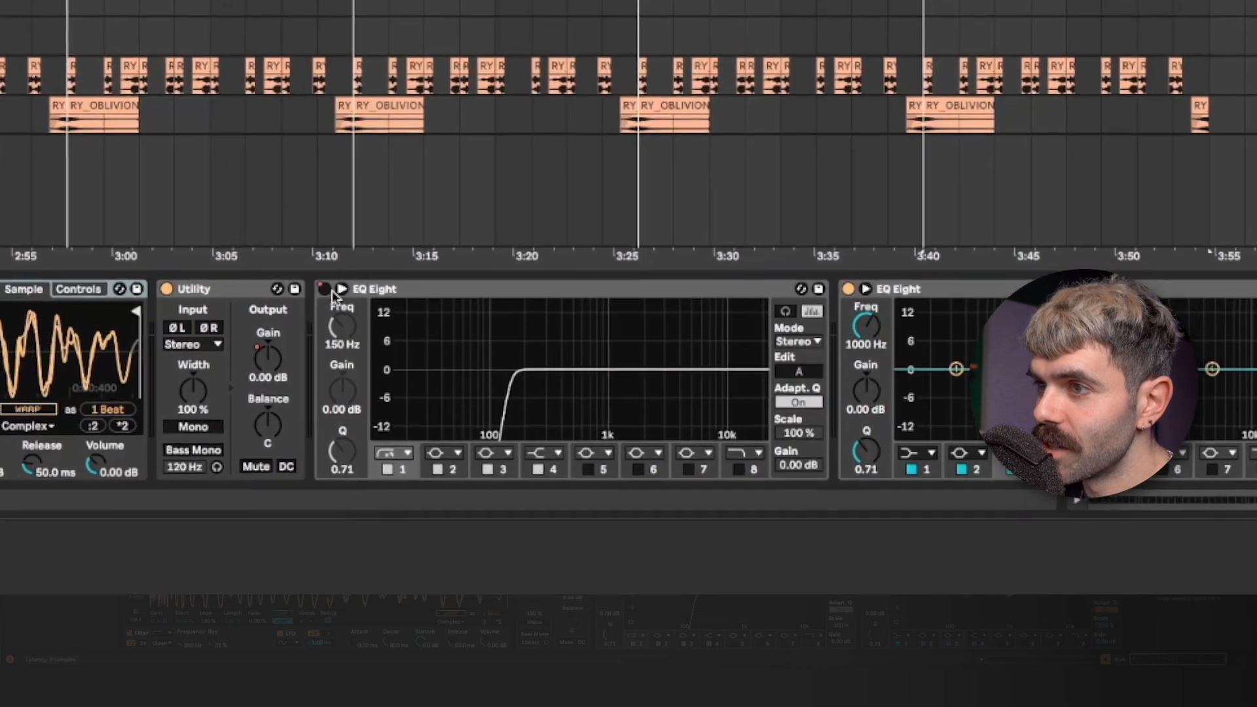
{"action": "right_click", "coordinate": [332, 291]}
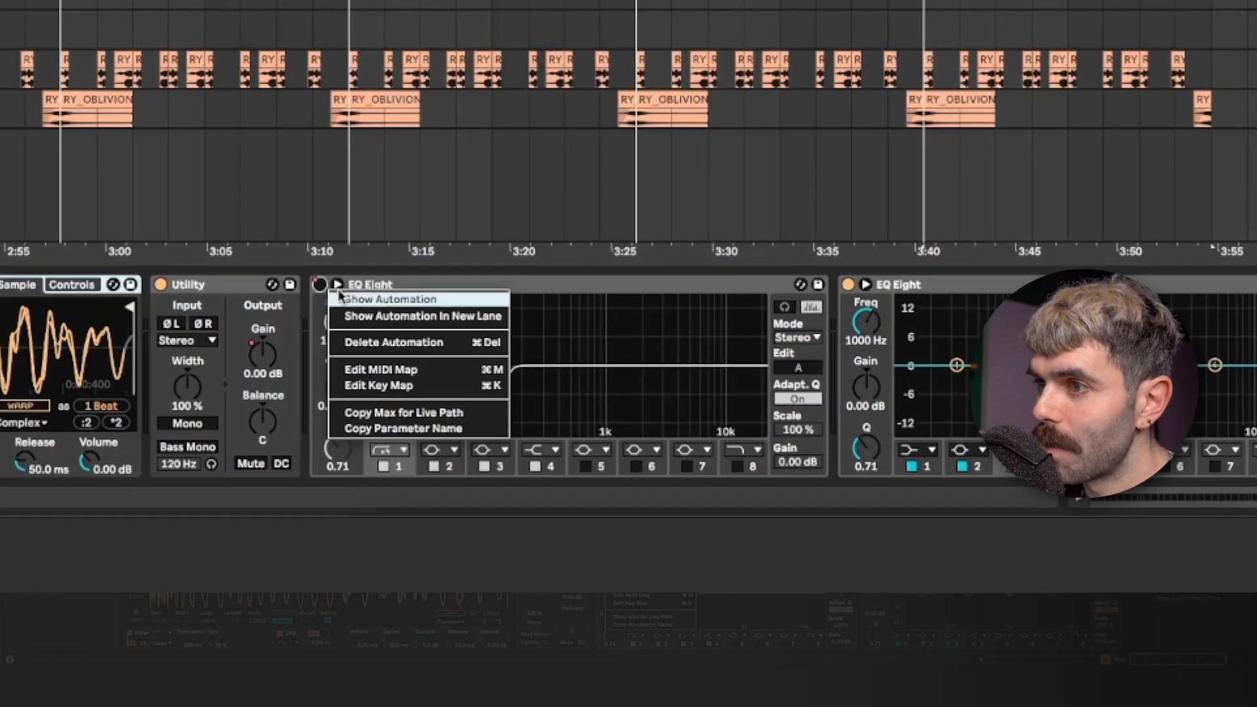
{"action": "left_click", "coordinate": [338, 289]}
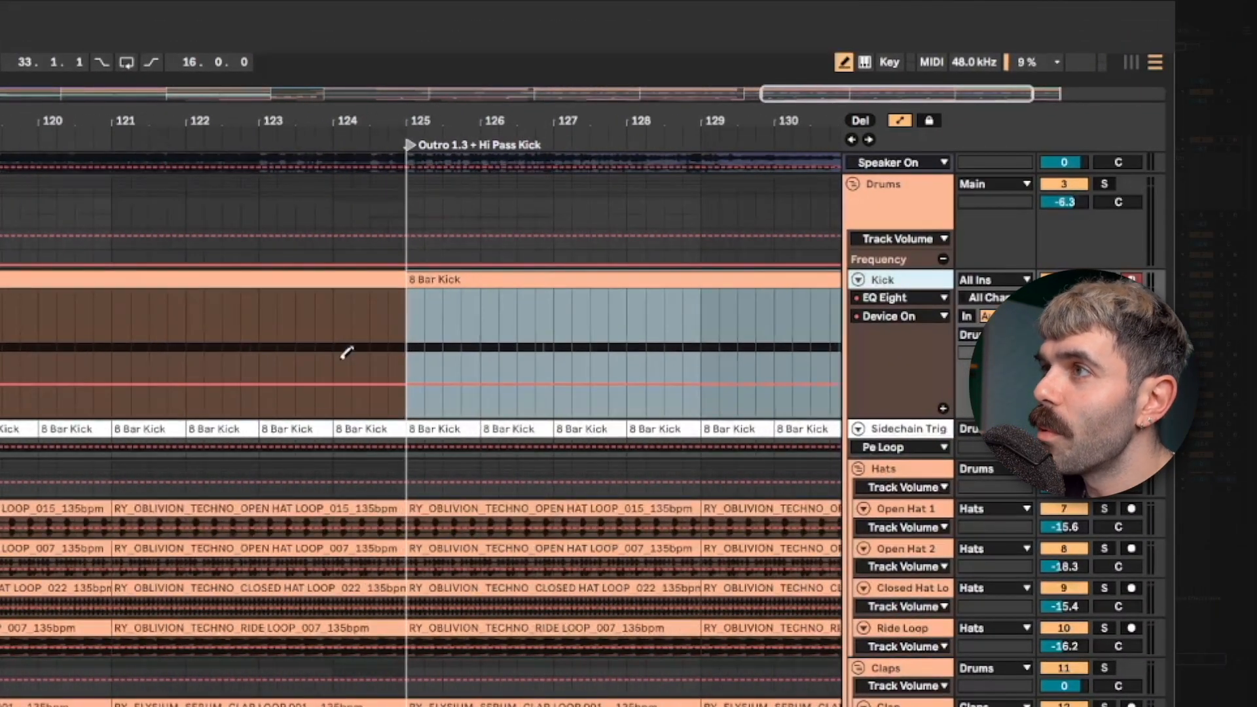
{"action": "left_click_drag", "start_coordinate": [346, 353], "coordinate": [366, 326]}
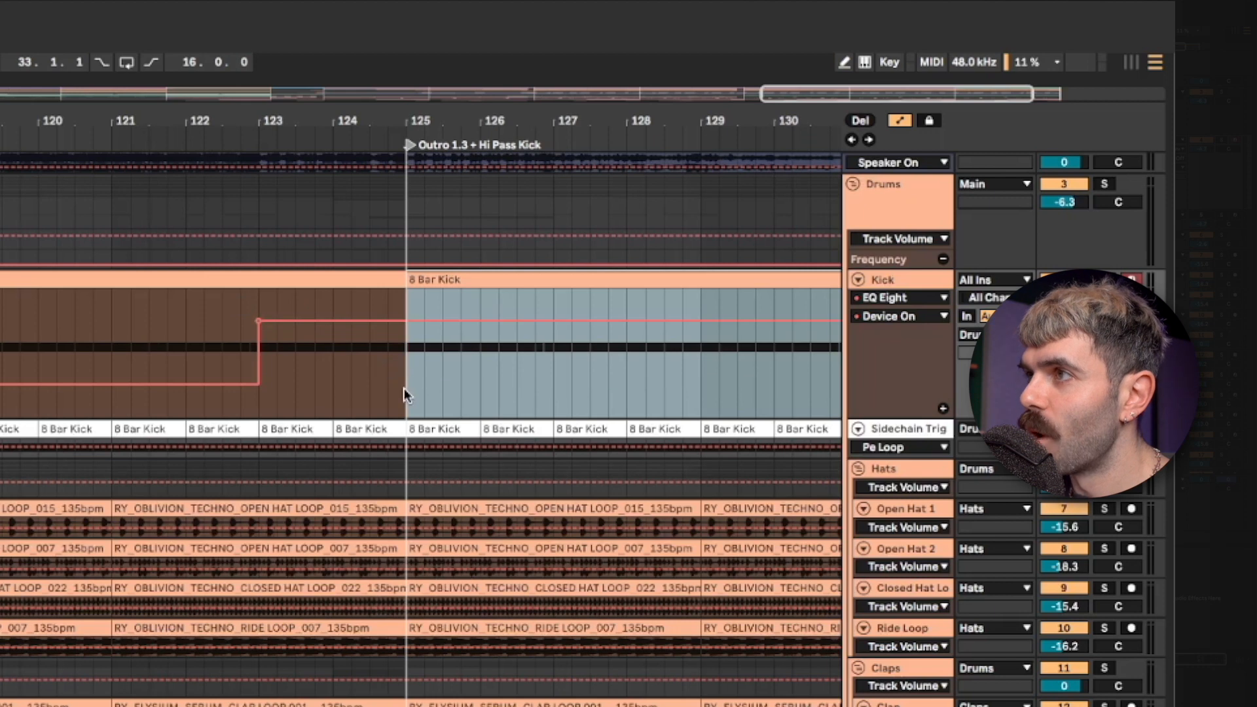
Play the outro sections, and delete the Ride Loop clips in Outro 1.3, bars 125 to 133
{"action": "left_click_drag", "start_coordinate": [419, 123], "coordinate": [313, 76]}
{"action": "left_click", "coordinate": [45, 144]}
{"action": "key", "text": "space"}
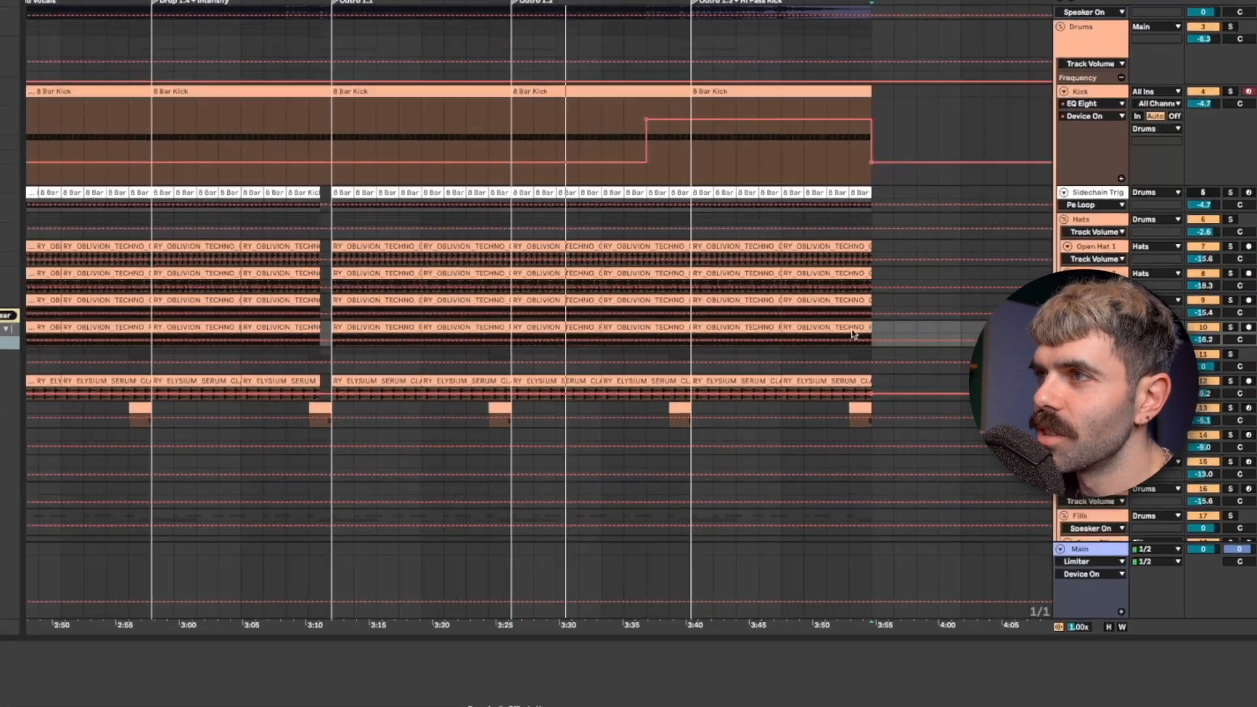
{"action": "left_click_drag", "start_coordinate": [870, 339], "coordinate": [695, 339]}
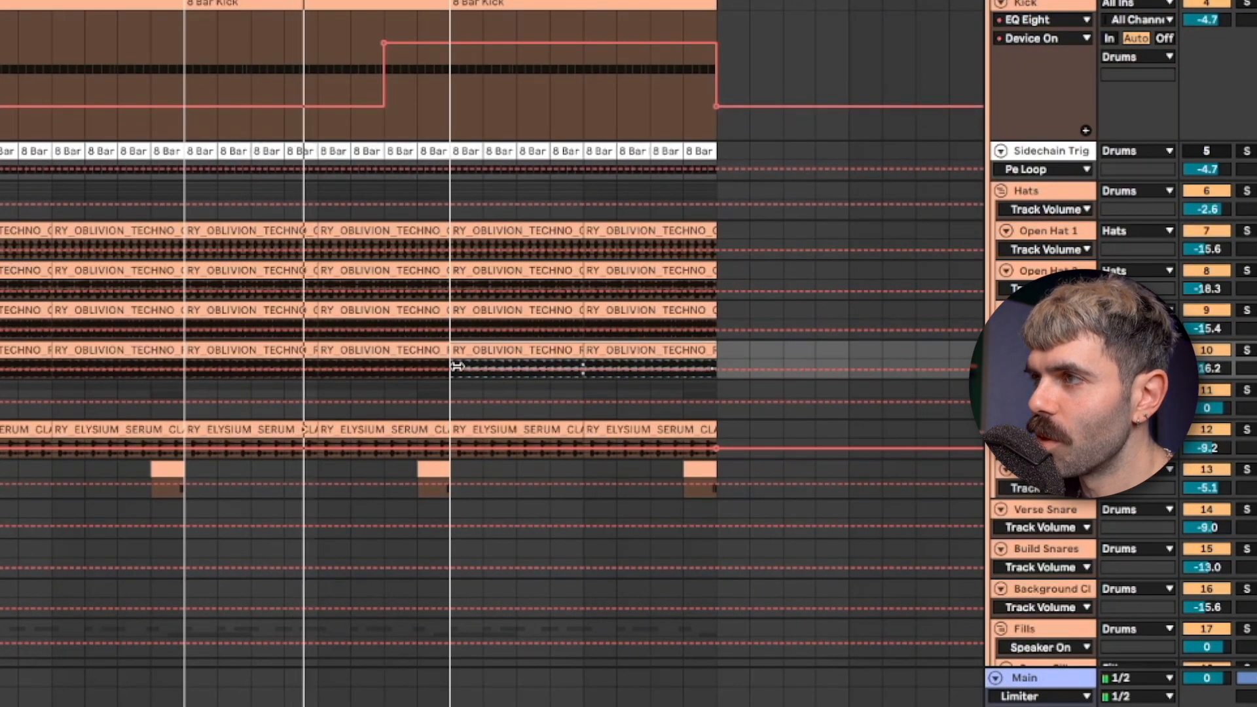
{"action": "key", "text": "Delete"}
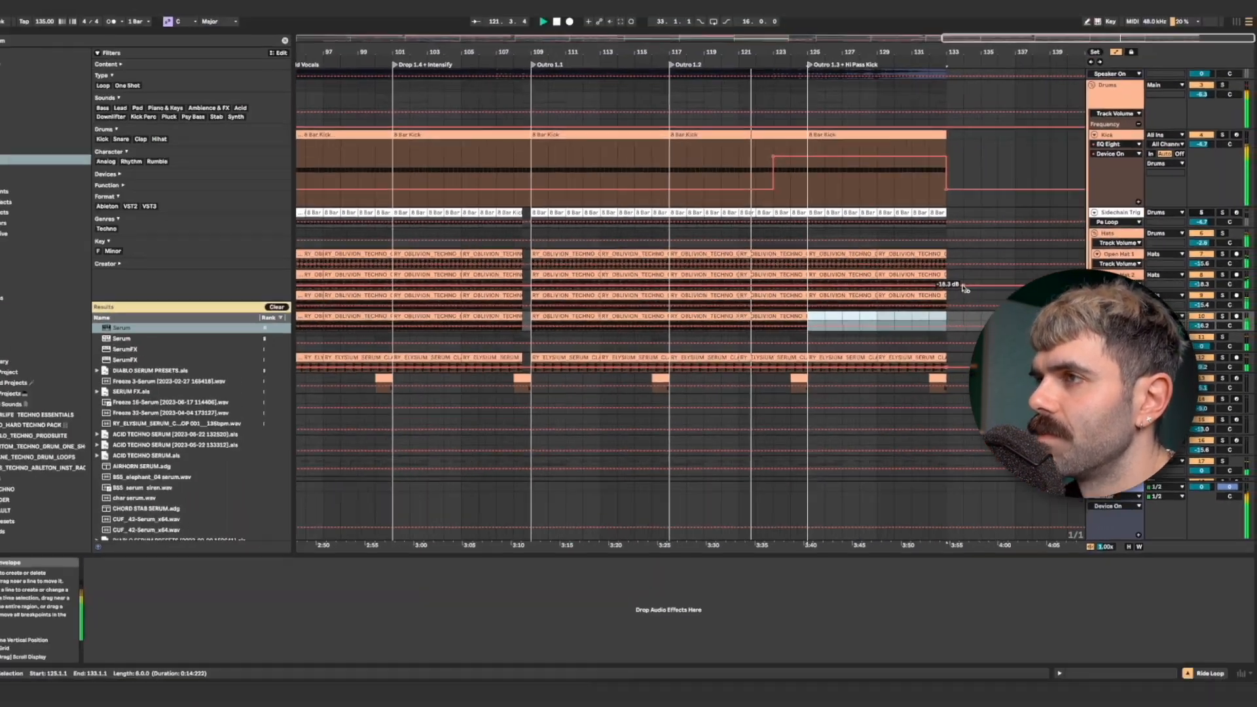
Clear bar 132 of Outro 1.3 on the Kick, Sidechain Trig, three hat and Clap tracks so their clips end at bar 132
{"action": "scroll", "coordinate": [956, 292], "scroll_direction": "down", "scroll_amount": 2}
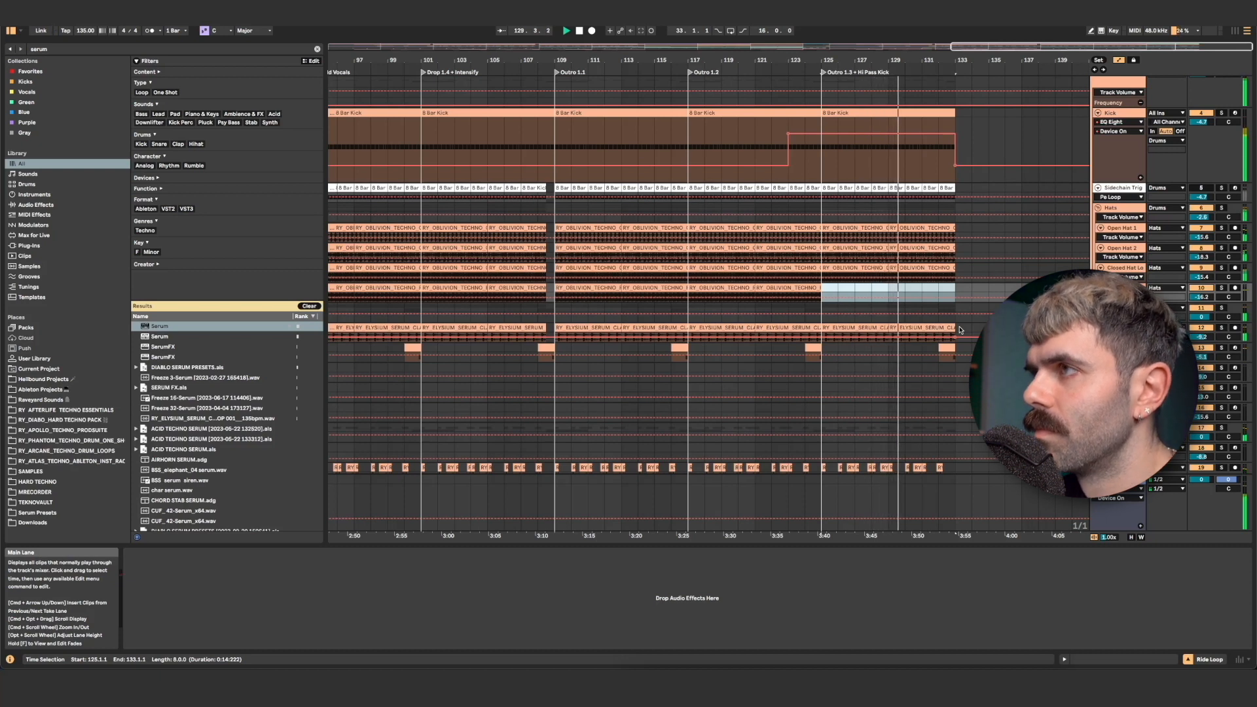
{"action": "left_click_drag", "start_coordinate": [954, 113], "coordinate": [938, 113]}
{"action": "left_click_drag", "start_coordinate": [959, 188], "coordinate": [940, 275]}
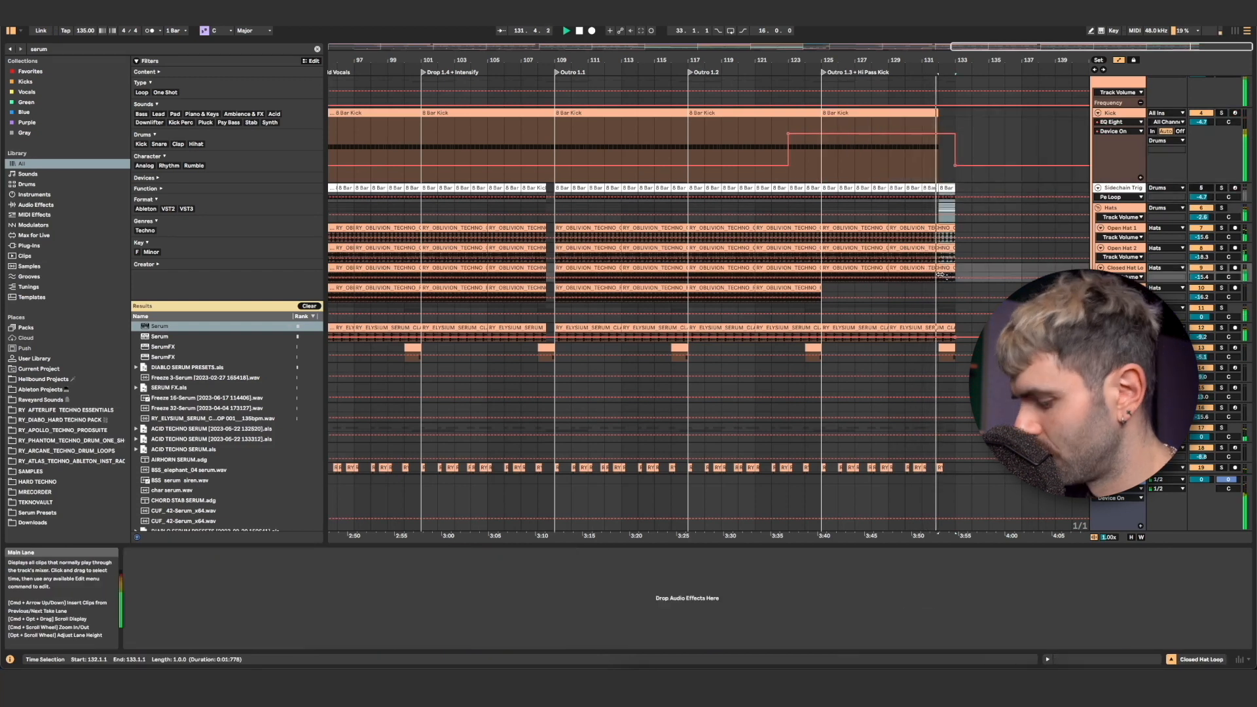
{"action": "key", "text": "Delete"}
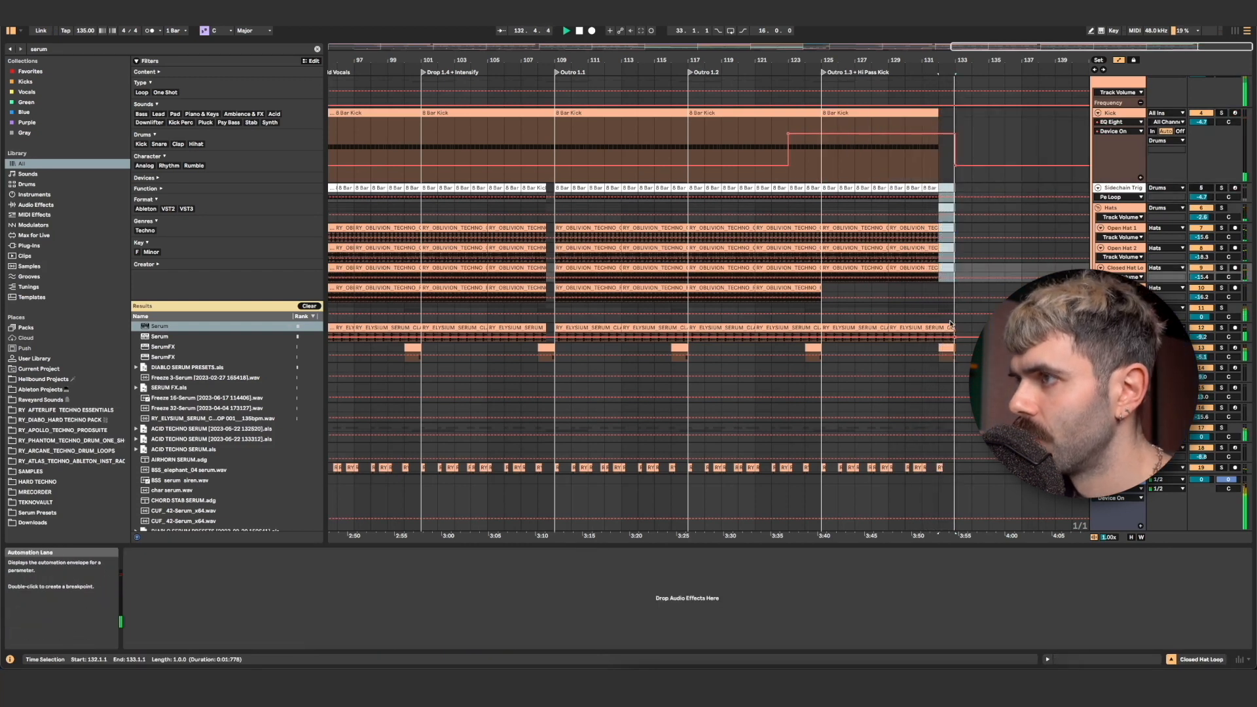
{"action": "scroll", "coordinate": [957, 260], "scroll_direction": "down", "scroll_amount": 3}
{"action": "left_click_drag", "start_coordinate": [952, 227], "coordinate": [938, 228]}
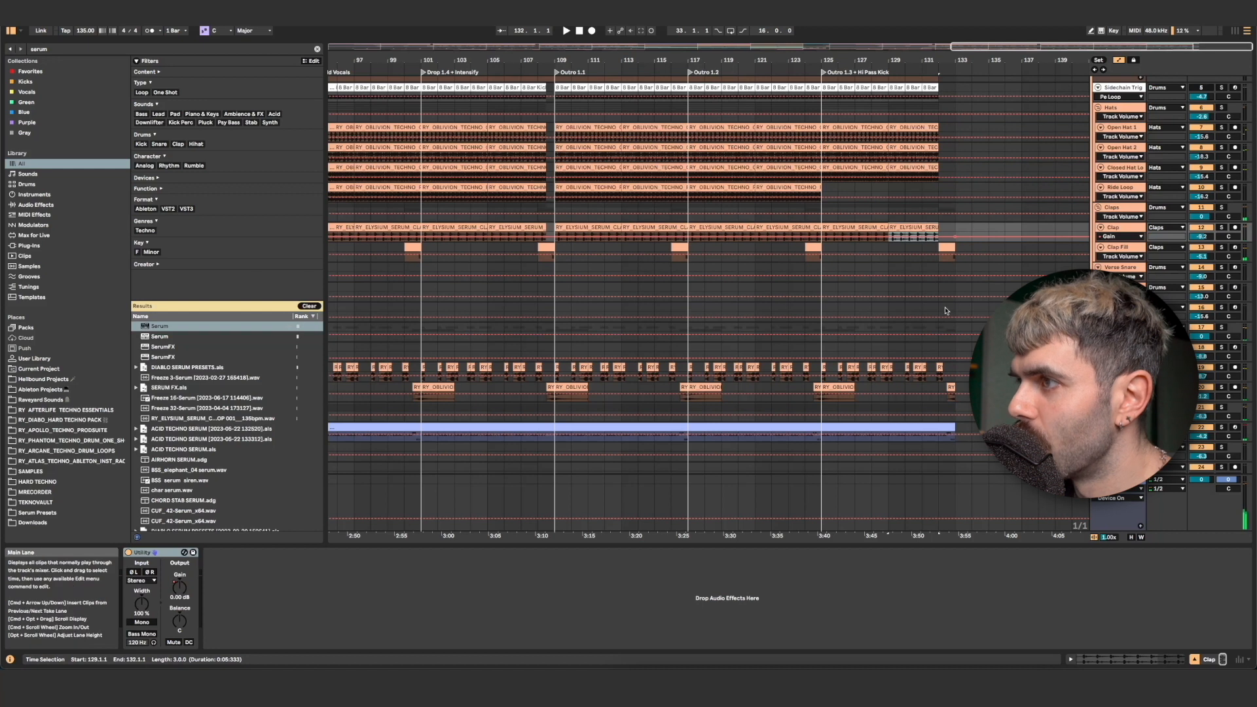
Shorten the Bassline, Melody and synth loop clips in Outro 1.3 to end at bar 132
{"action": "scroll", "coordinate": [949, 275], "scroll_direction": "up", "scroll_amount": 5}
{"action": "scroll", "coordinate": [969, 278], "scroll_direction": "down", "scroll_amount": 5}
{"action": "left_click_drag", "start_coordinate": [959, 239], "coordinate": [922, 239]}
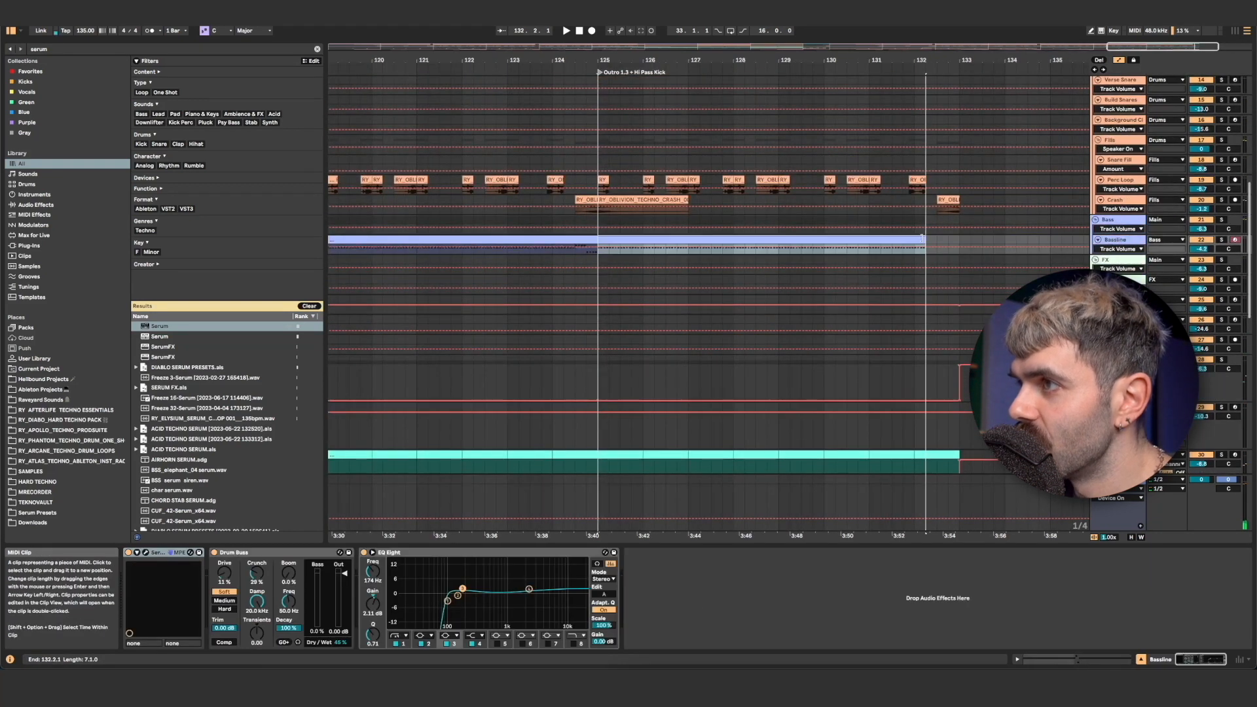
{"action": "scroll", "coordinate": [938, 267], "scroll_direction": "down", "scroll_amount": 10}
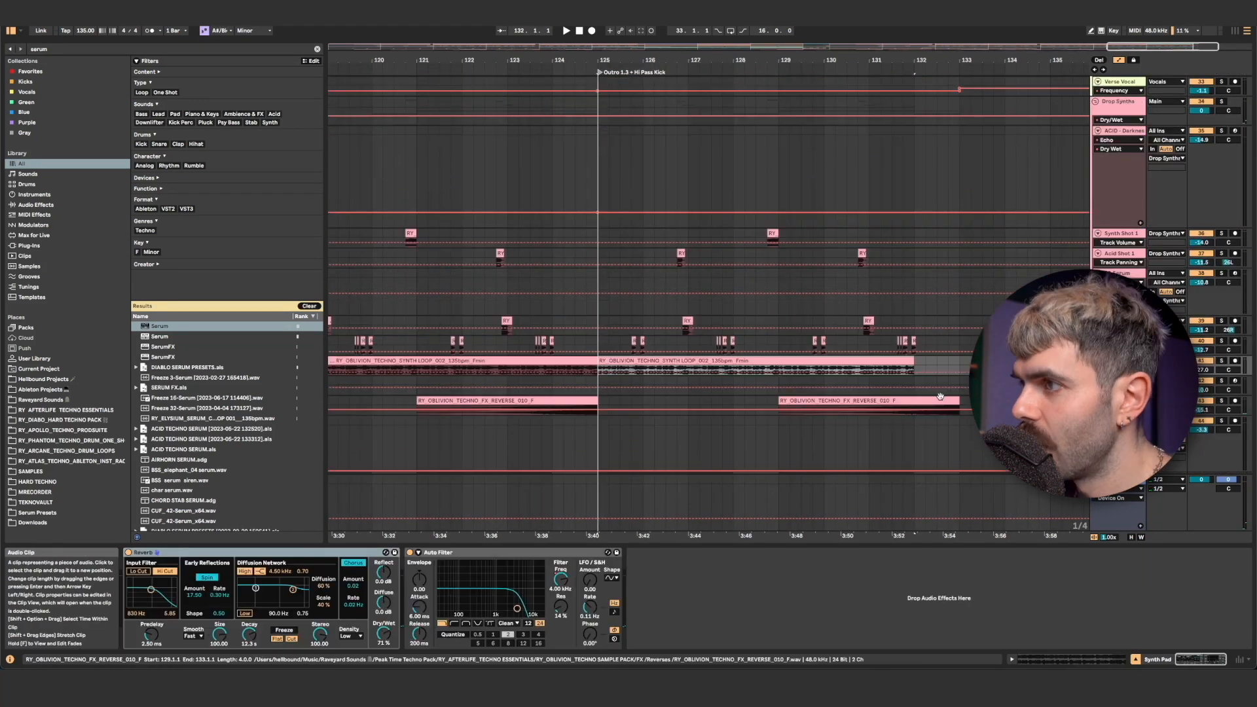
Move the last reverse FX clip one bar earlier to end at bar 132, and delete the stab clip in bar 132
{"action": "left_click_drag", "start_coordinate": [939, 400], "coordinate": [894, 407]}
{"action": "scroll", "coordinate": [917, 406], "scroll_direction": "down", "scroll_amount": 2}
{"action": "left_click", "coordinate": [933, 434]}
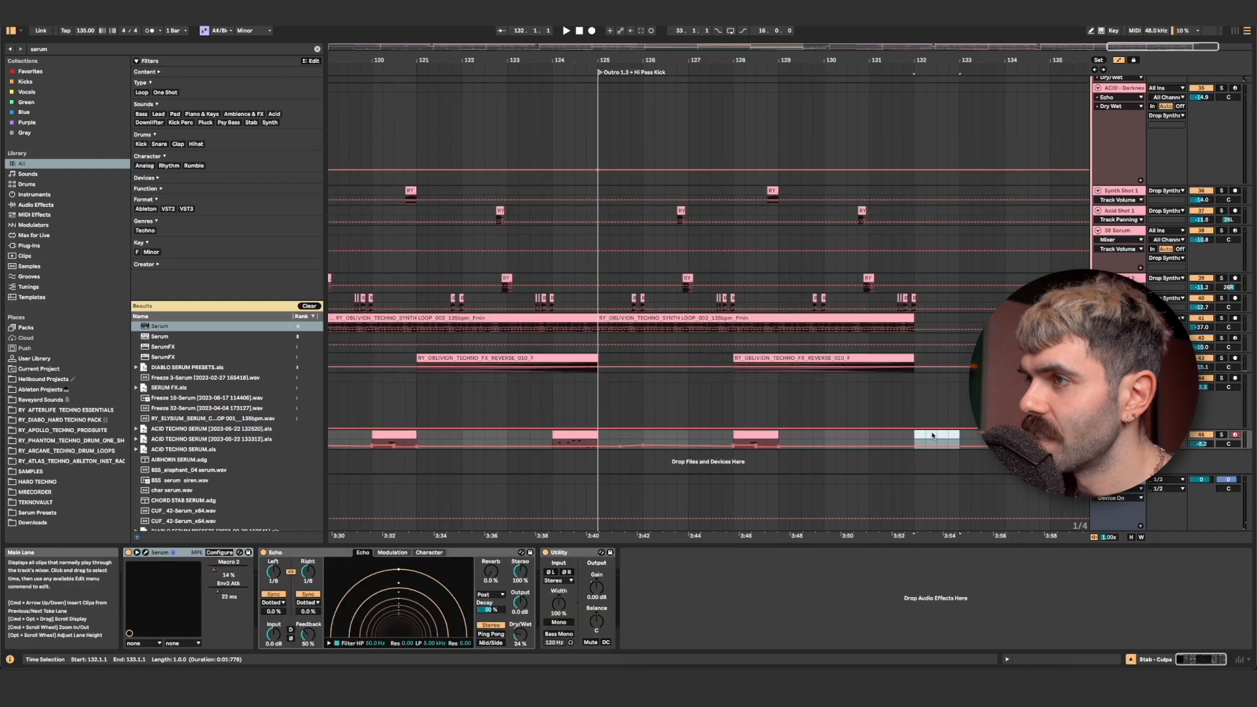
{"action": "scroll", "coordinate": [1036, 267], "scroll_direction": "up", "scroll_amount": 8}
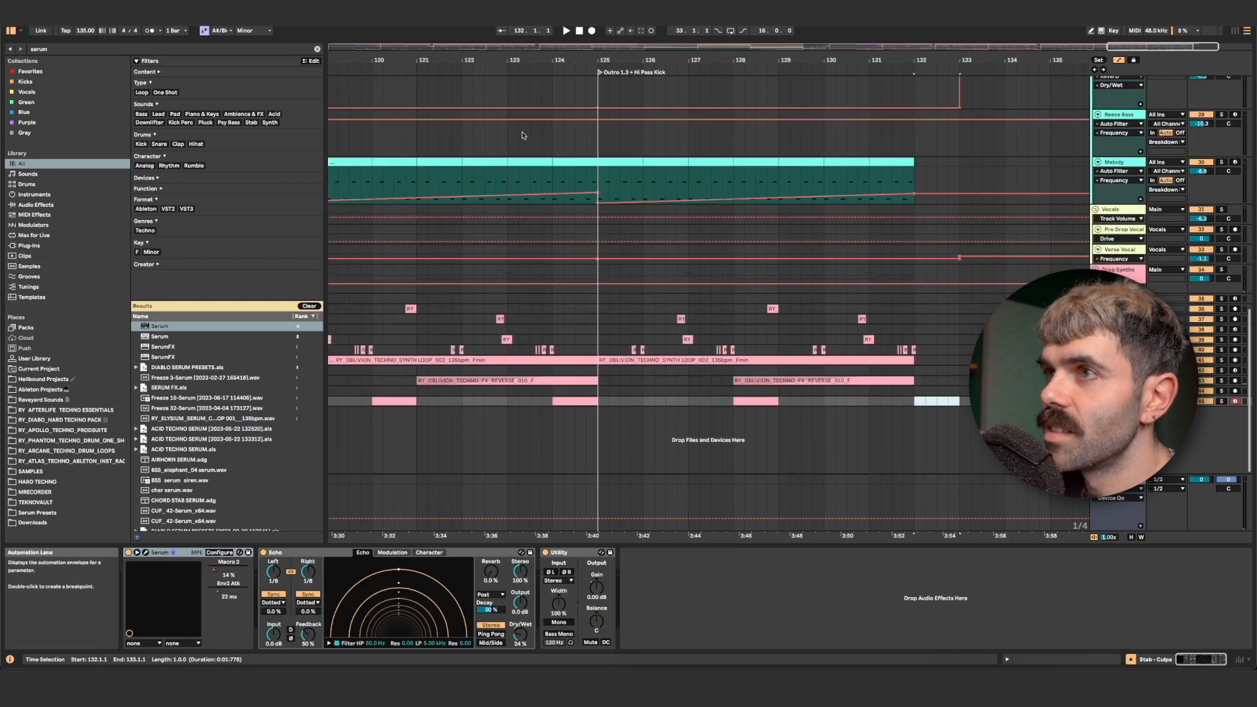
Listen from bar 123 through Outro 1.3 while looking over the tracks for clips that run past bar 132
{"action": "left_click", "coordinate": [522, 131]}
{"action": "key", "text": "space"}
{"action": "left_click_drag", "start_coordinate": [636, 63], "coordinate": [655, 65]}
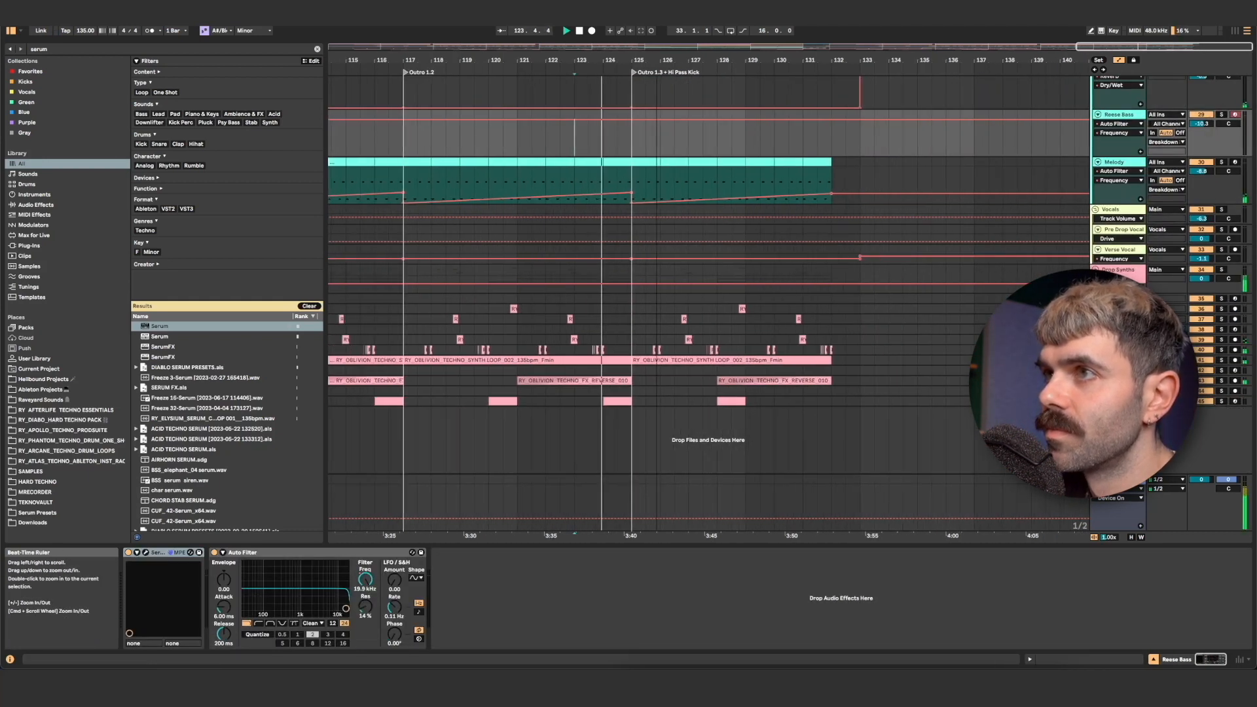
{"action": "scroll", "coordinate": [830, 234], "scroll_direction": "up", "scroll_amount": 2}
{"action": "scroll", "coordinate": [829, 233], "scroll_direction": "up", "scroll_amount": 10}
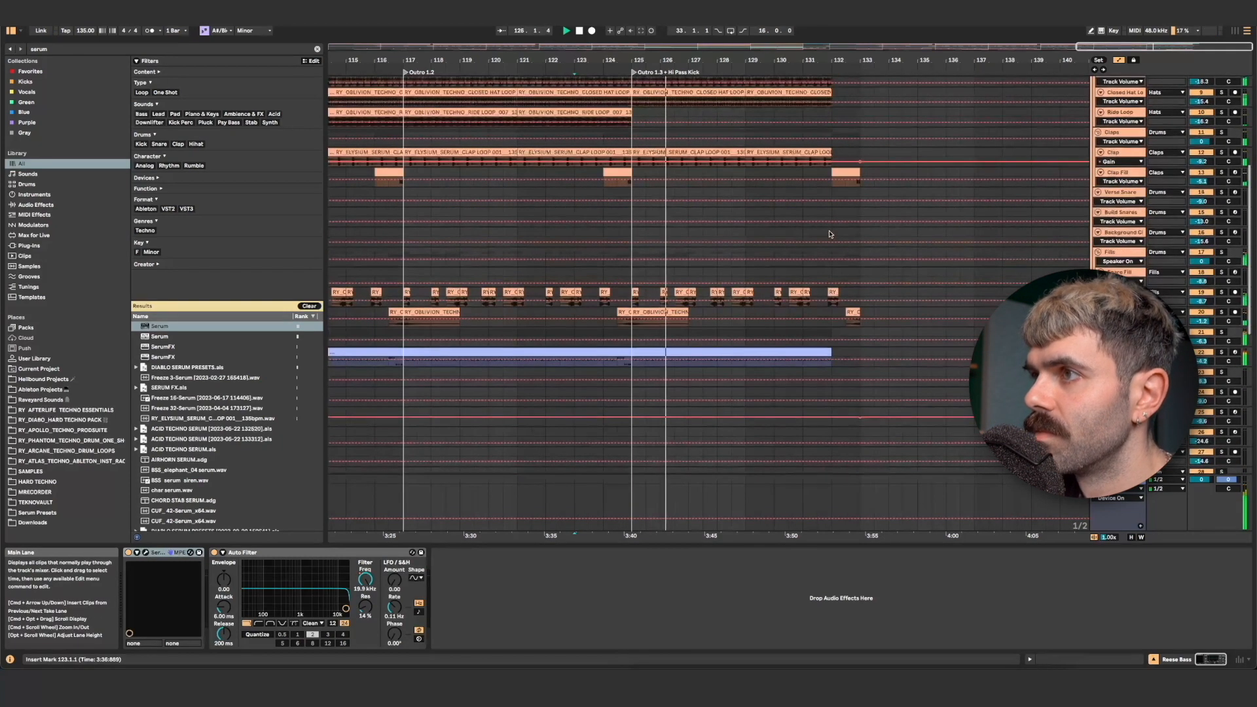
{"action": "left_click_drag", "start_coordinate": [778, 61], "coordinate": [779, 26]}
{"action": "scroll", "coordinate": [943, 196], "scroll_direction": "up", "scroll_amount": 4}
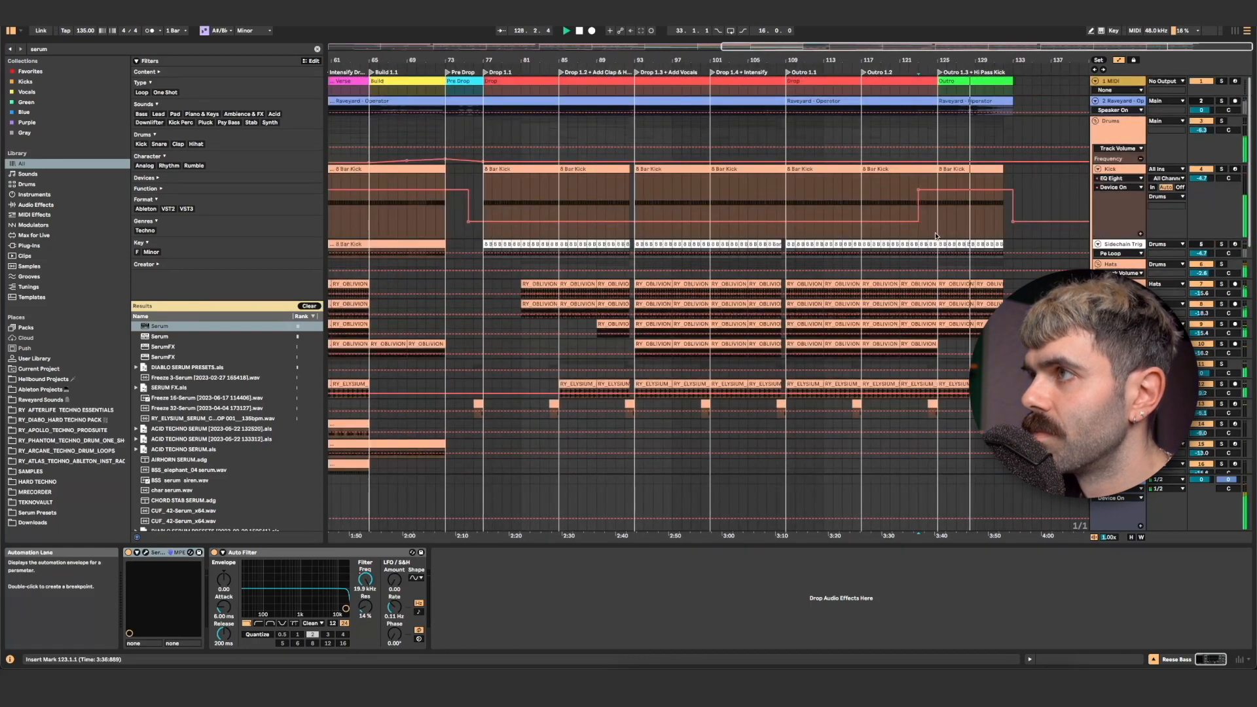
{"action": "scroll", "coordinate": [1017, 270], "scroll_direction": "down", "scroll_amount": 3}
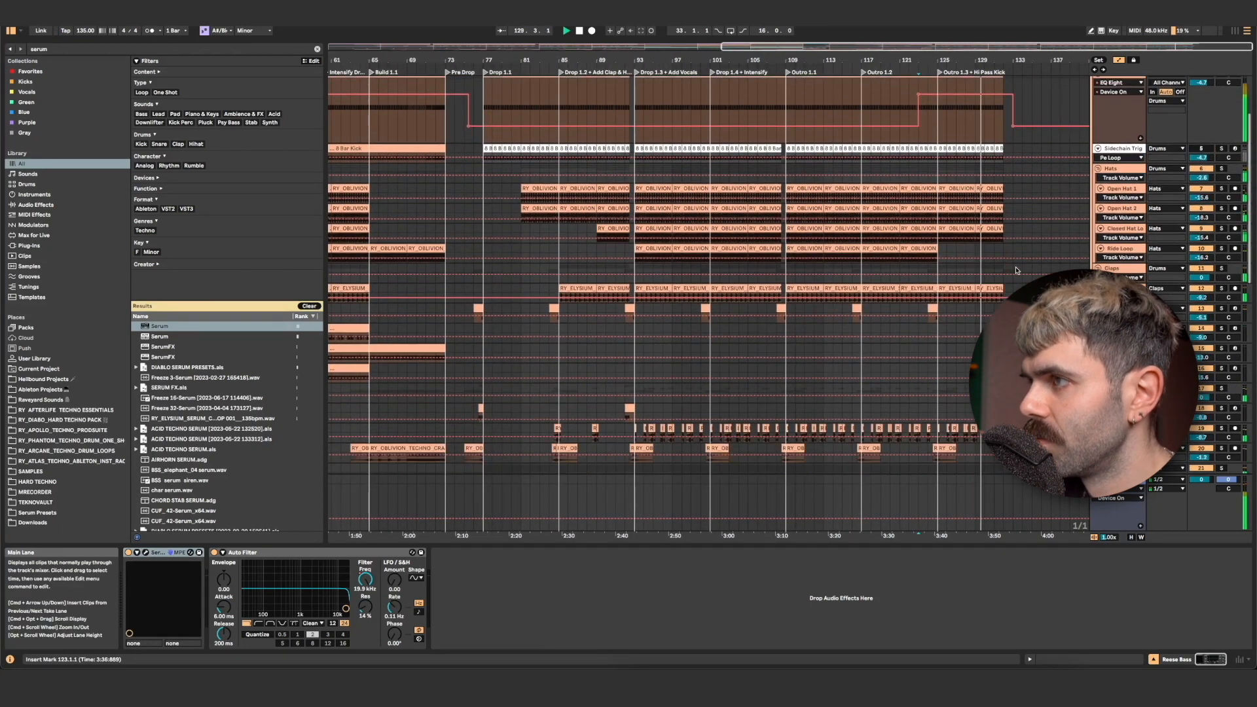
{"action": "scroll", "coordinate": [1017, 271], "scroll_direction": "down", "scroll_amount": 5}
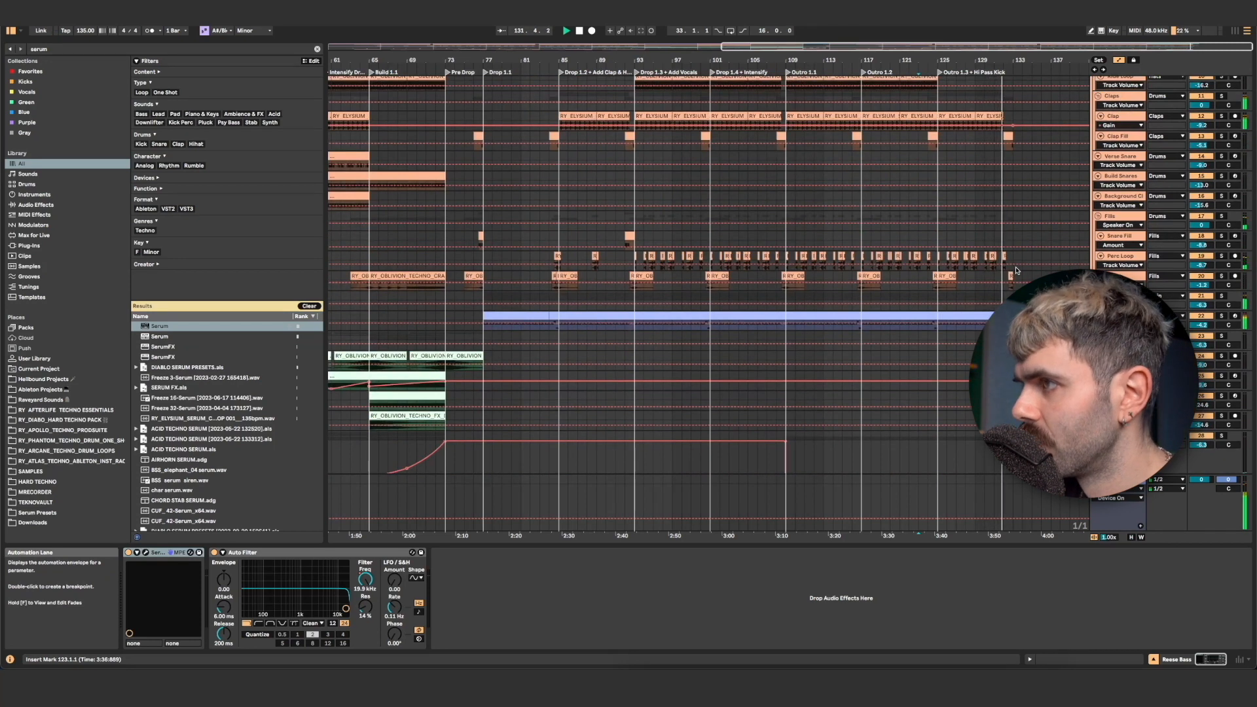
Stop playback, clear bar 132 on the drum tracks from Clap Fill to Crash, and fold the tracks inside the Drums group
{"action": "left_click", "coordinate": [1016, 276]}
{"action": "left_click", "coordinate": [1016, 257]}
{"action": "key", "text": "space"}
{"action": "left_click_drag", "start_coordinate": [1025, 61], "coordinate": [1022, 70]}
{"action": "left_click_drag", "start_coordinate": [902, 282], "coordinate": [957, 136]}
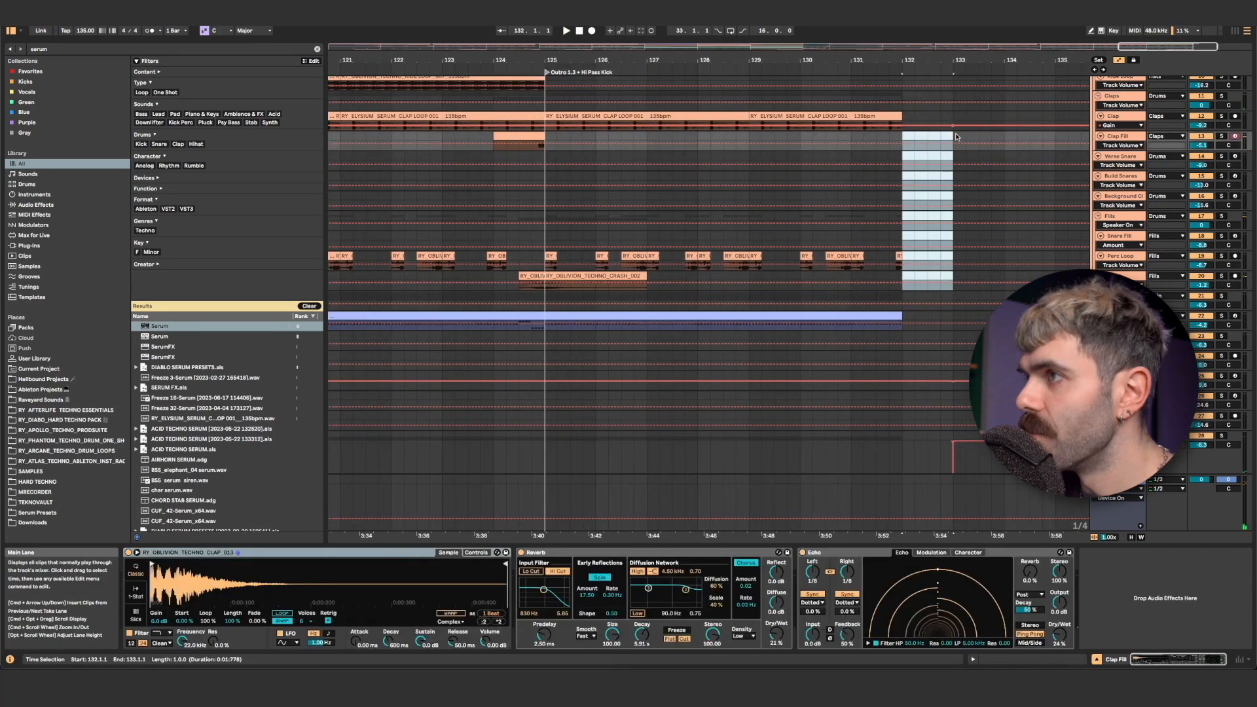
{"action": "key", "text": "alt+u"}
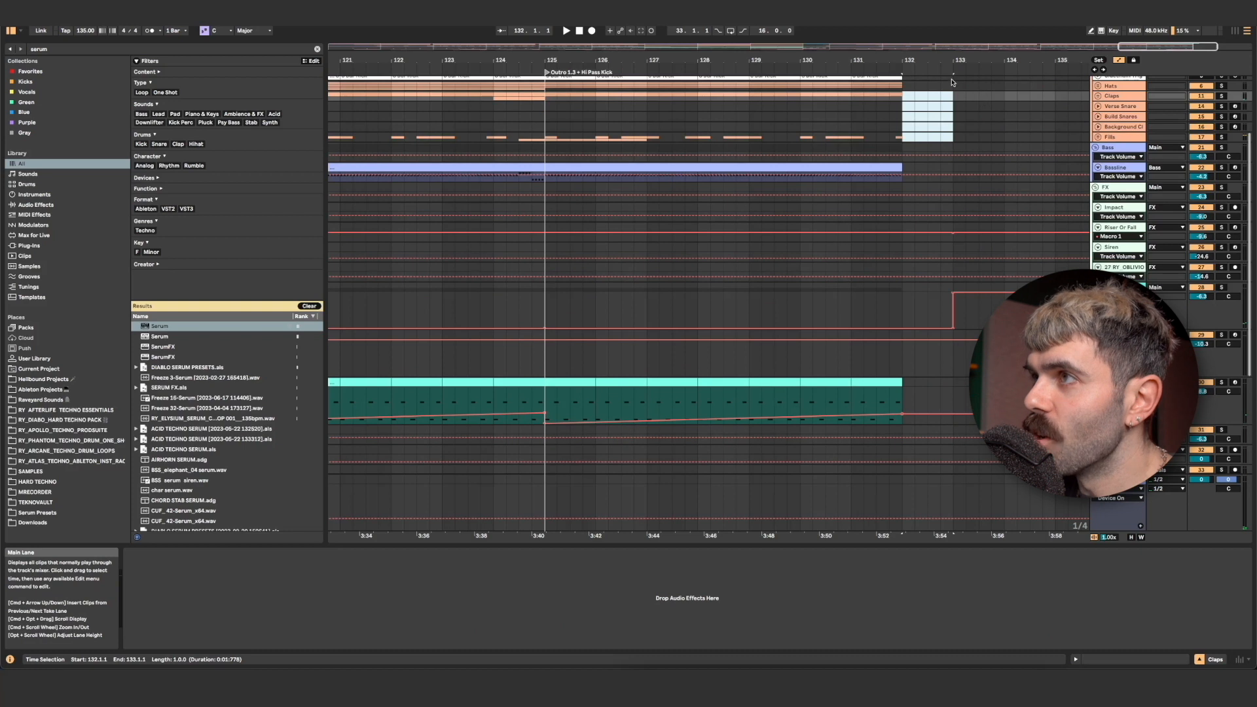
Copy the Verse Vocal clips and filter automation from bars 17 to 33 of the intro to the start of Outro 1.2, bar 117
{"action": "left_click_drag", "start_coordinate": [953, 60], "coordinate": [948, 40]}
{"action": "scroll", "coordinate": [927, 176], "scroll_direction": "up", "scroll_amount": 4}
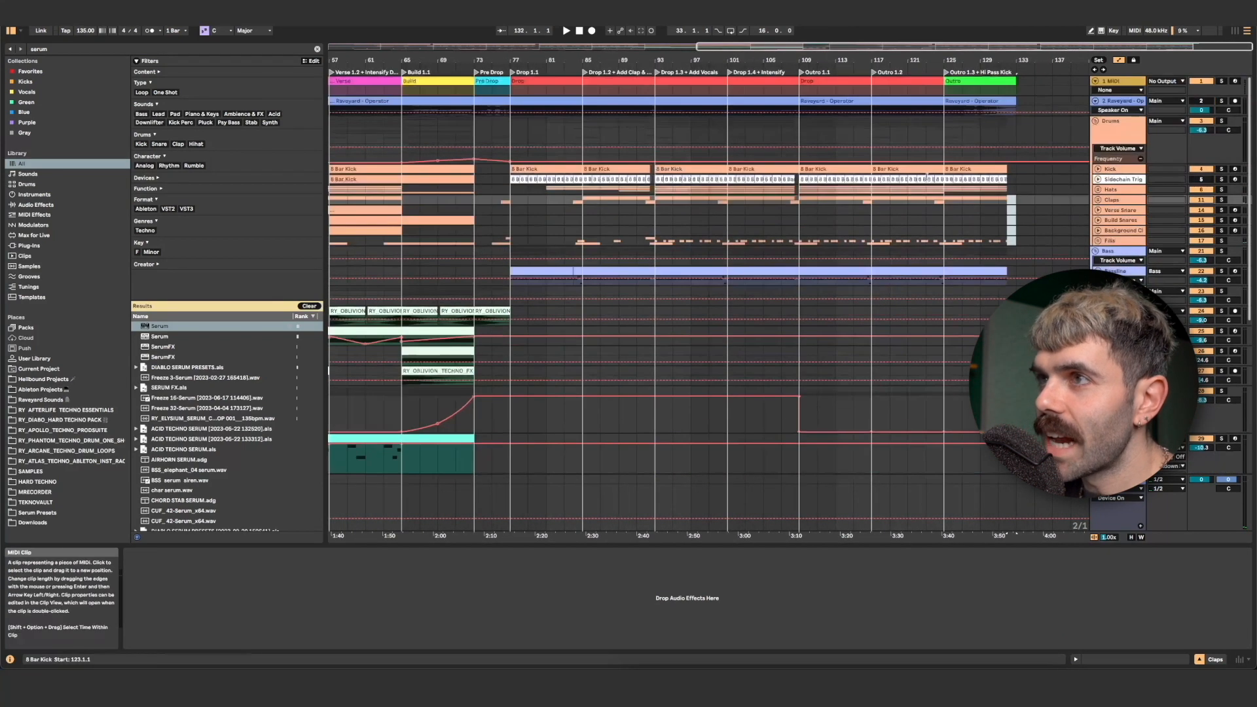
{"action": "scroll", "coordinate": [328, 370], "scroll_direction": "down", "scroll_amount": 3}
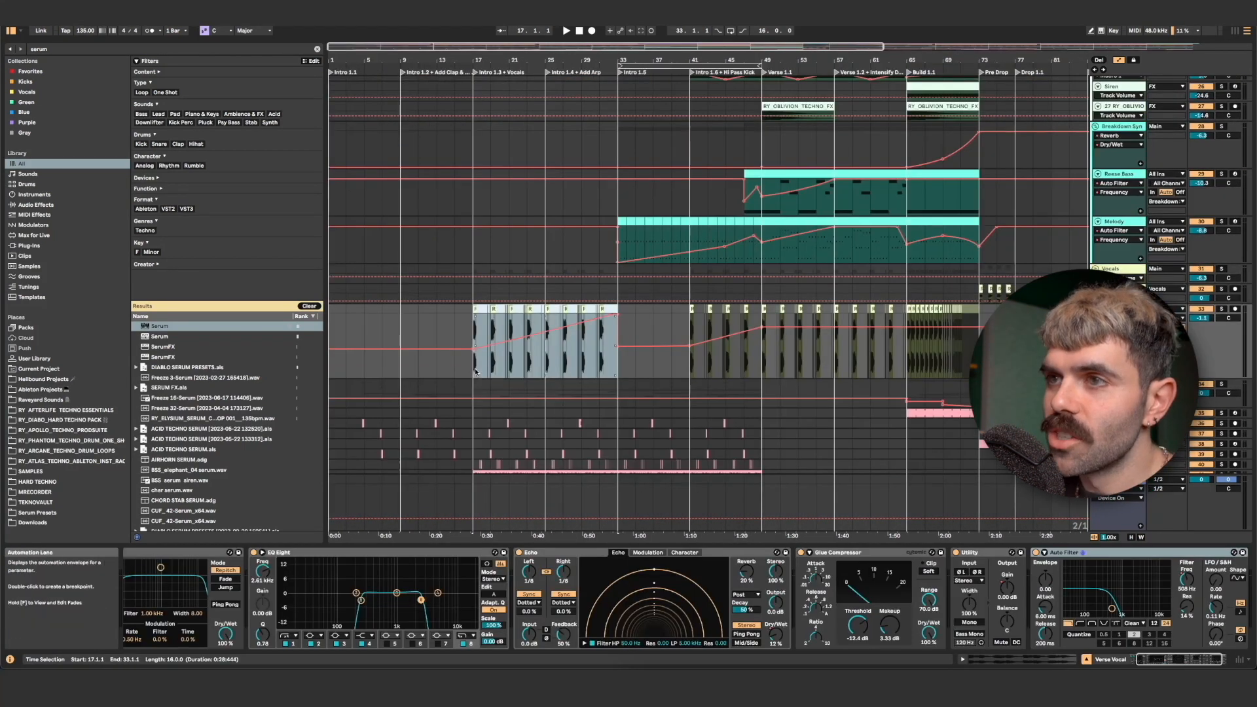
{"action": "left_click", "coordinate": [474, 374]}
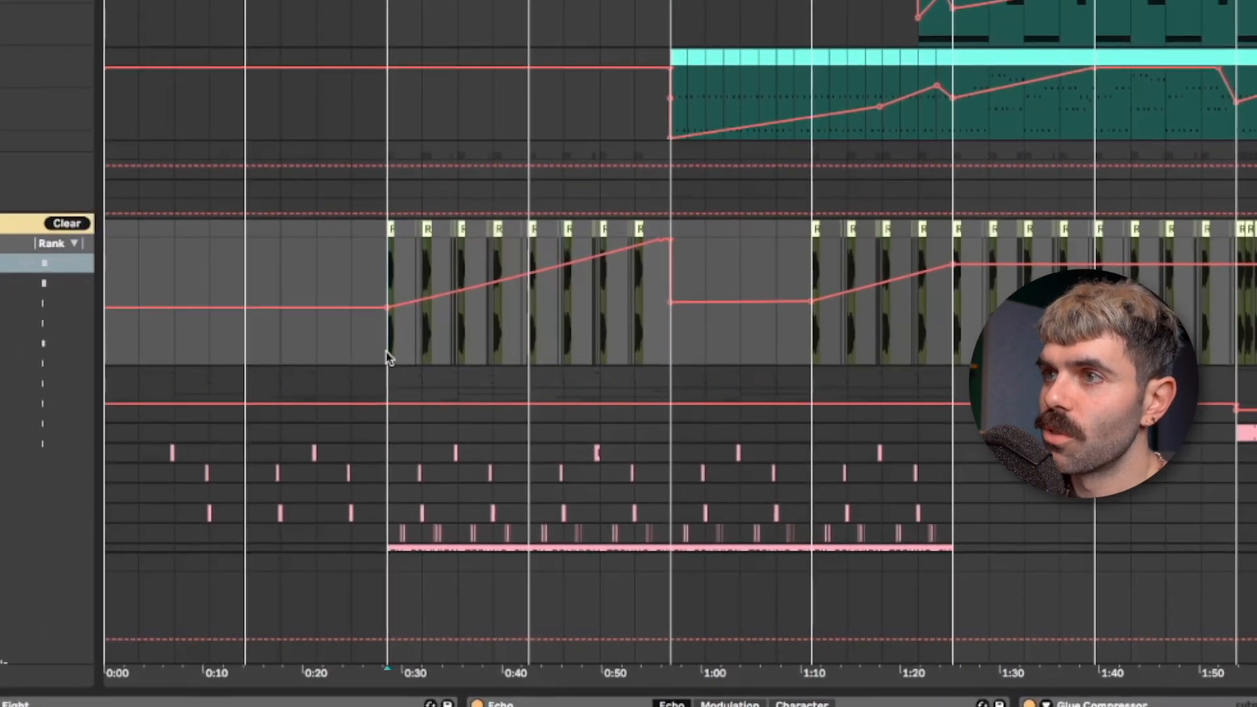
{"action": "left_click_drag", "start_coordinate": [473, 373], "coordinate": [622, 309]}
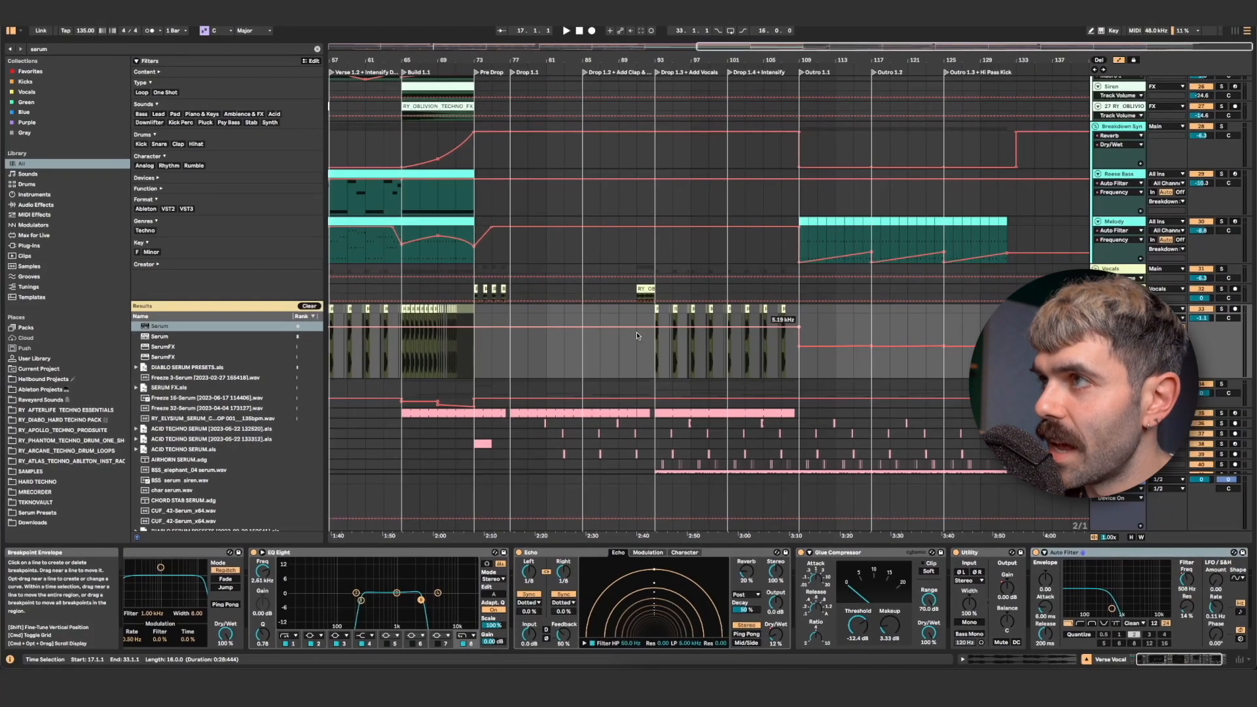
{"action": "left_click", "coordinate": [871, 362]}
{"action": "key", "text": "ctrl+v"}
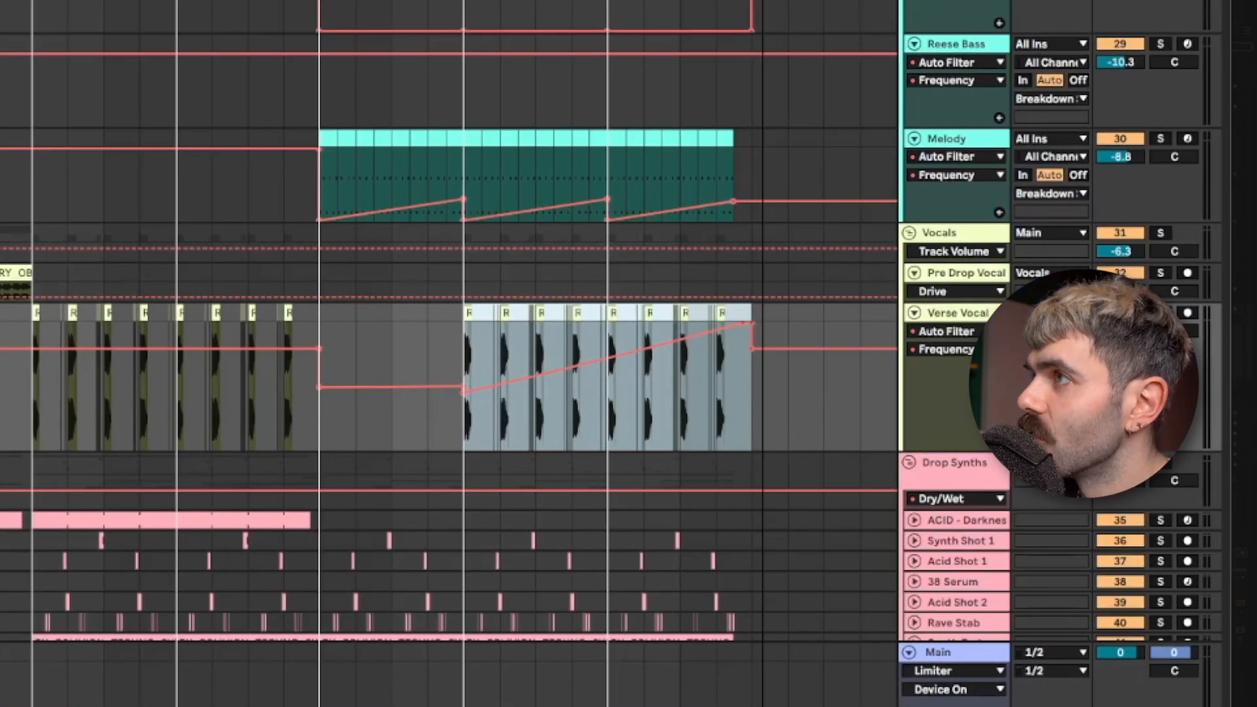
{"action": "left_click_drag", "start_coordinate": [762, 2], "coordinate": [763, 33]}
{"action": "key", "text": "Right"}
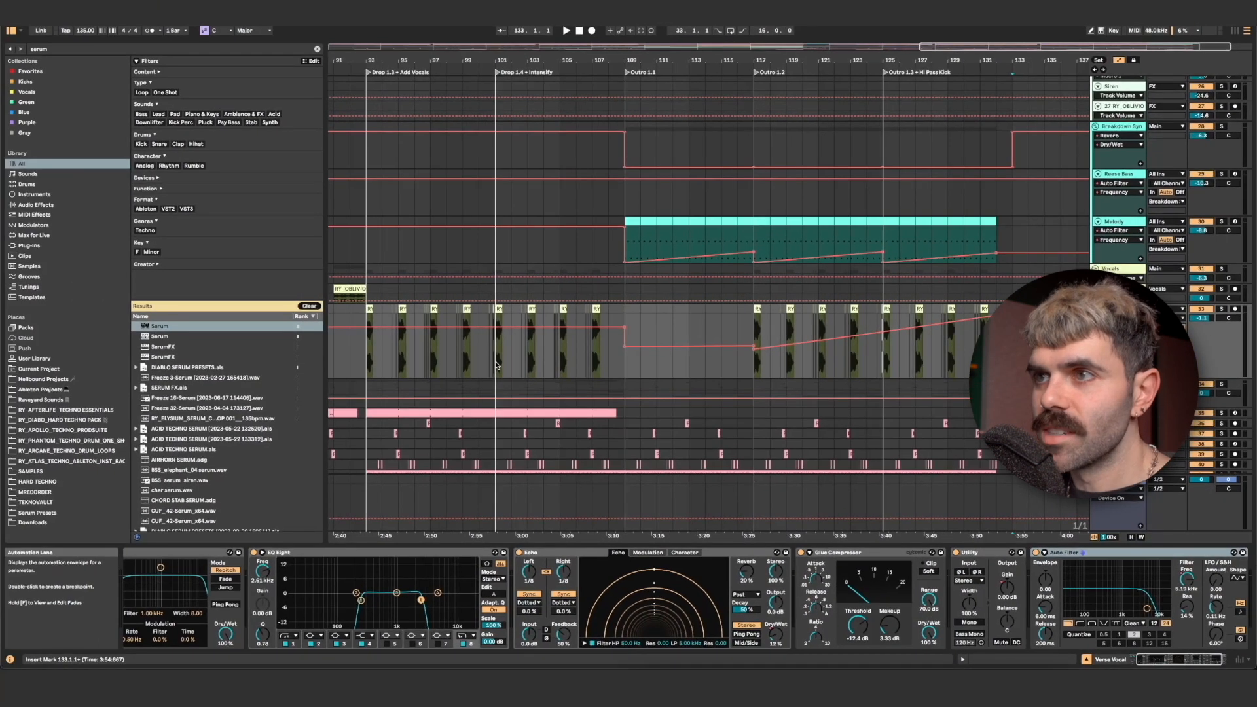
Play from Drop 1.4, bar 101, unfold the Drop Synths tracks to examine them across the outro, and hide the automation
{"action": "left_click", "coordinate": [495, 365]}
{"action": "key", "text": "space"}
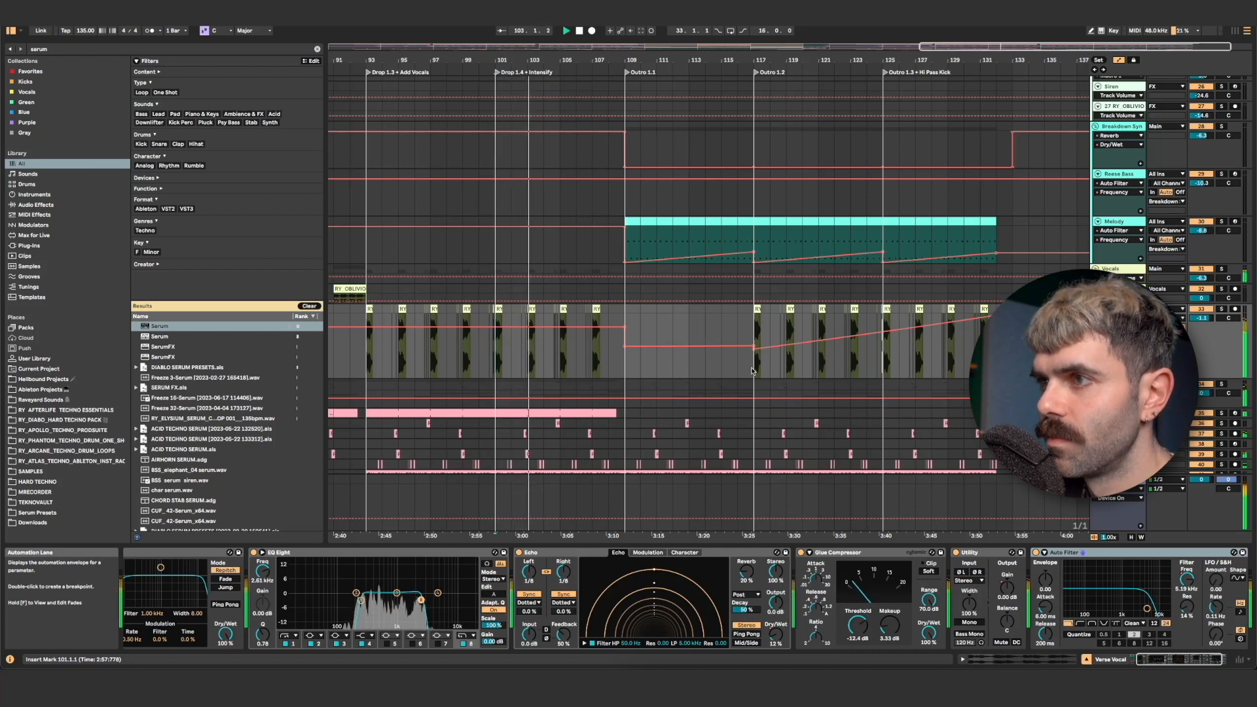
{"action": "scroll", "coordinate": [751, 371], "scroll_direction": "down", "scroll_amount": 3}
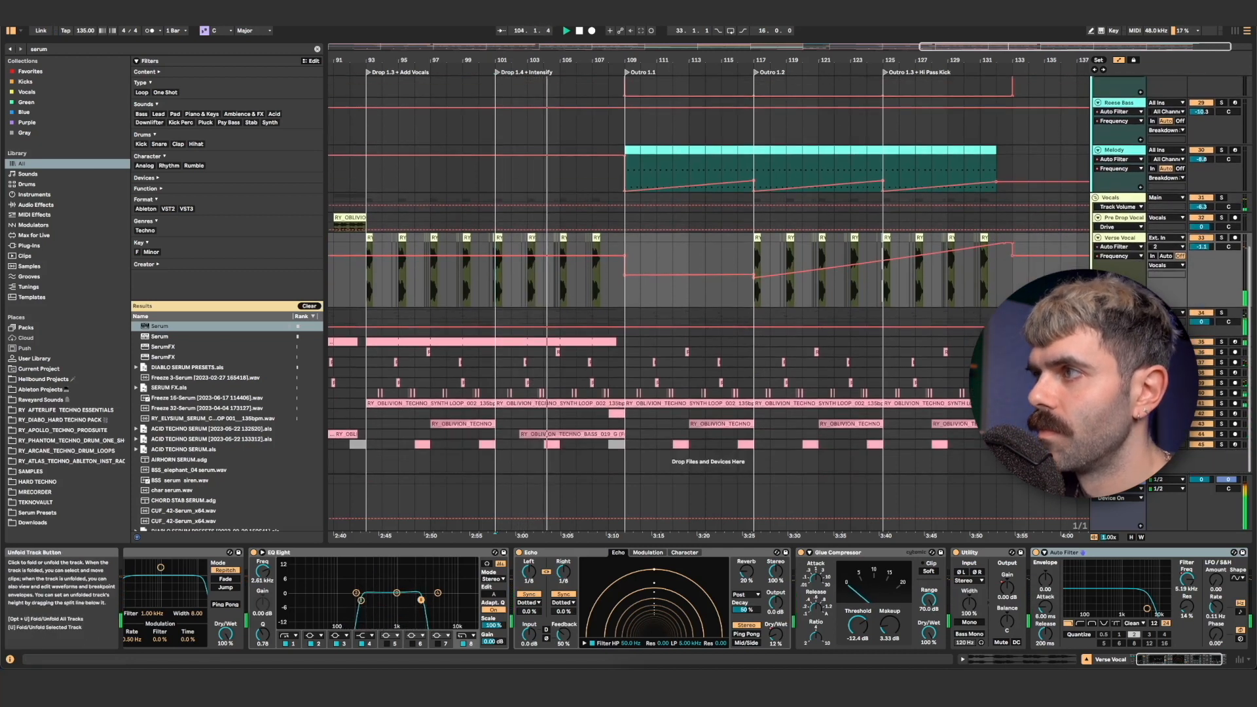
{"action": "left_click", "coordinate": [1098, 342], "text": "alt"}
{"action": "scroll", "coordinate": [921, 356], "scroll_direction": "down", "scroll_amount": 8}
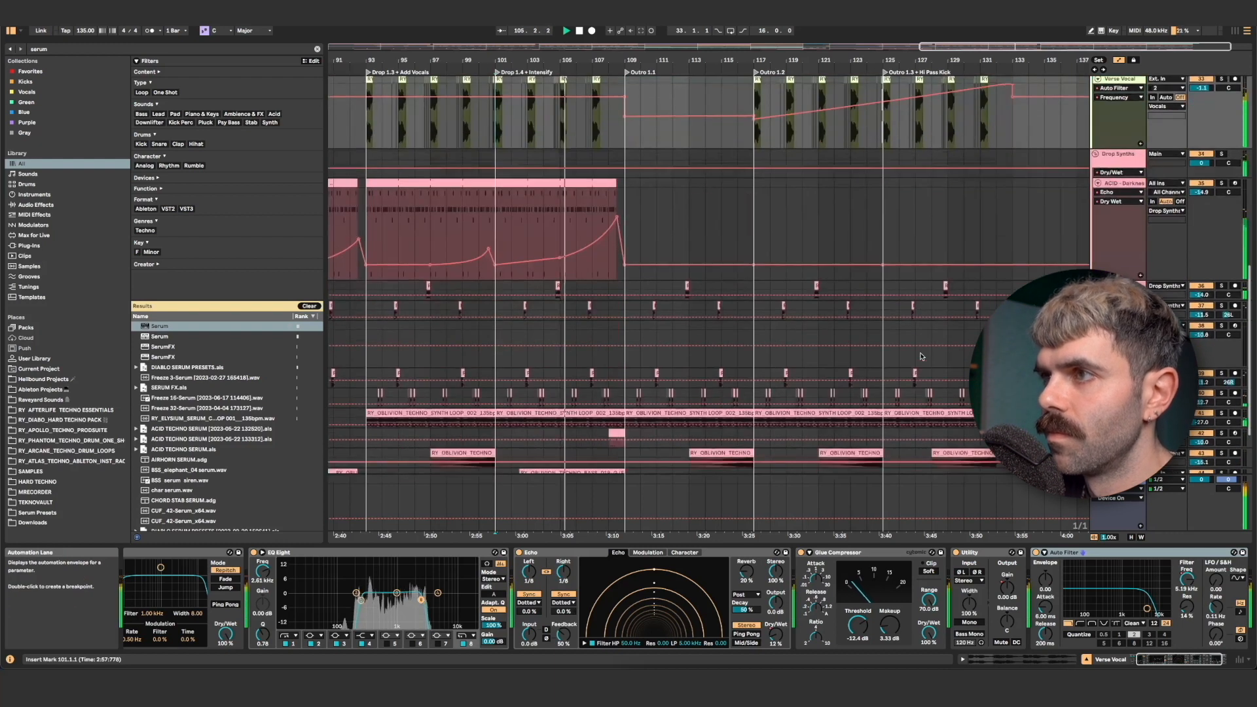
{"action": "scroll", "coordinate": [920, 356], "scroll_direction": "down", "scroll_amount": 3}
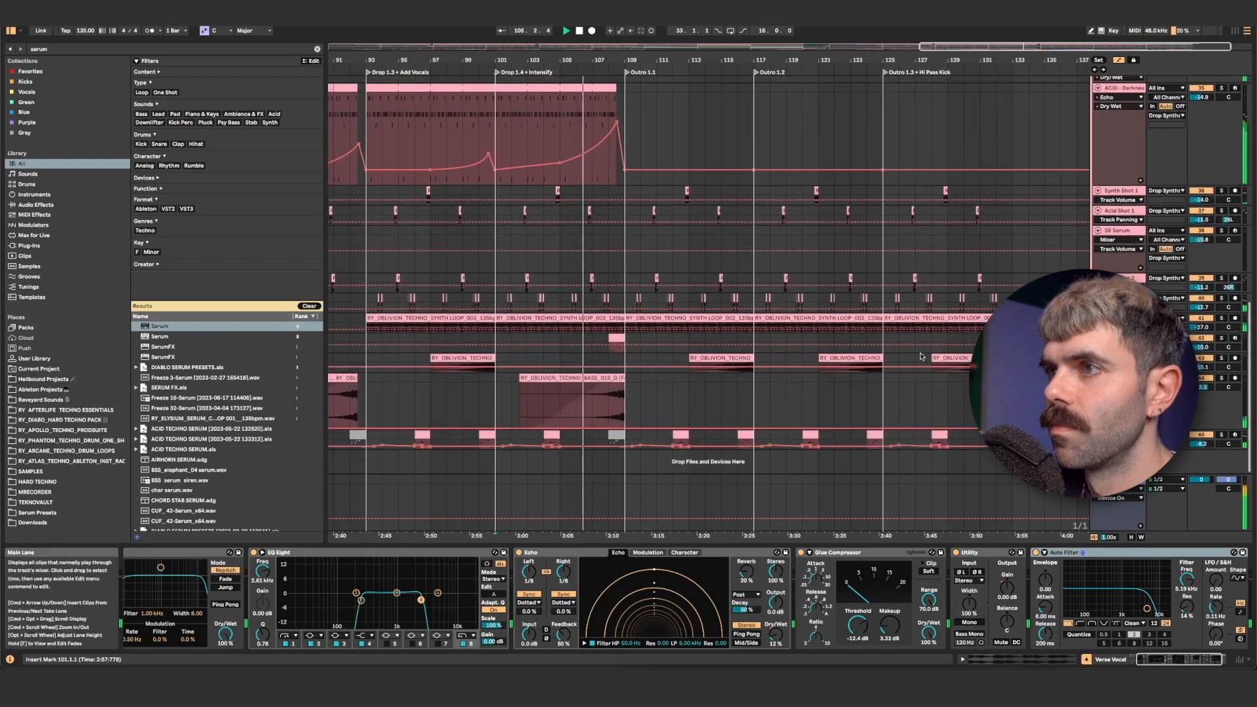
{"action": "key", "text": "a"}
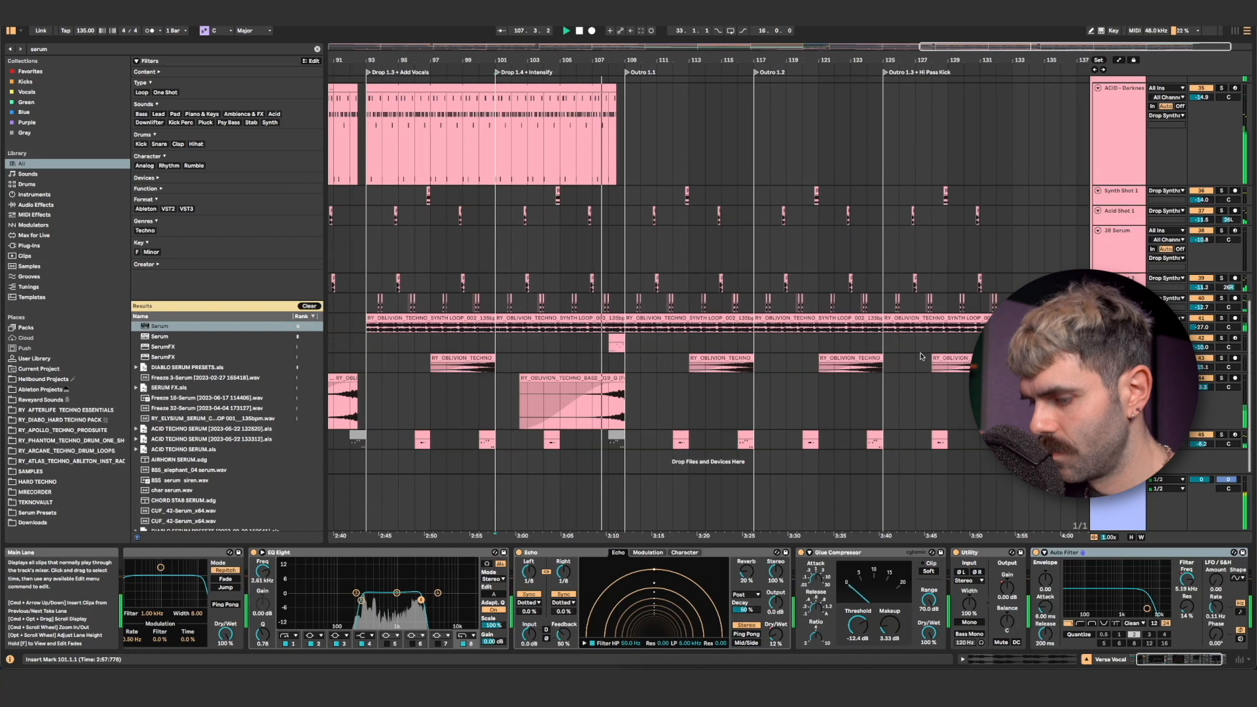
Automate the Verse Vocal's Echo dry/wet to rise from bar 125 to about 56%, keeping it in a separate lane beside the Auto Filter frequency
{"action": "key", "text": "h"}
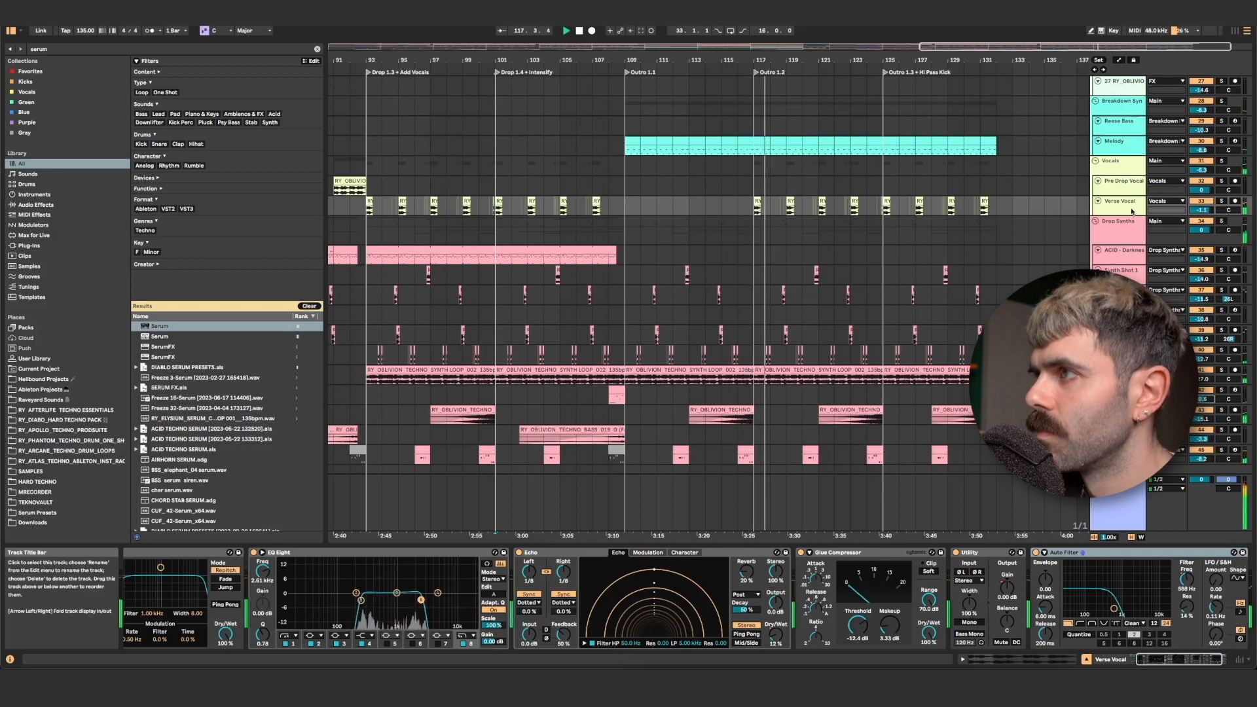
{"action": "left_click_drag", "start_coordinate": [1131, 215], "coordinate": [1131, 243]}
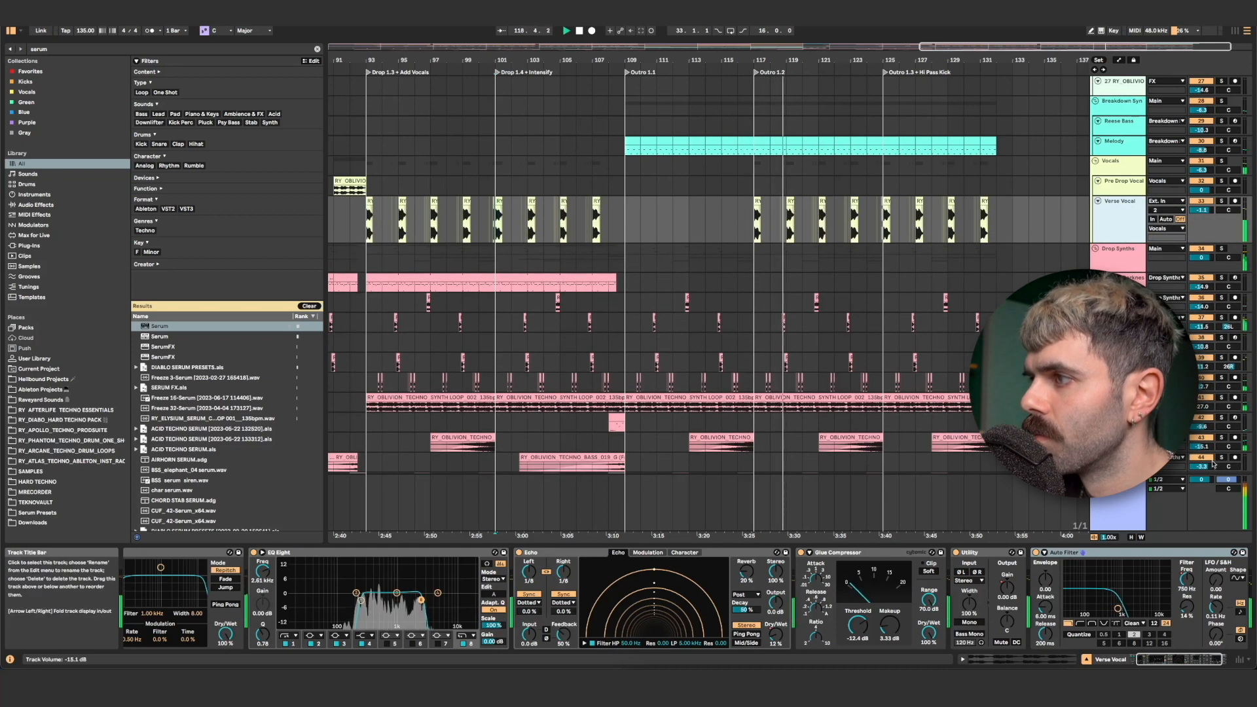
{"action": "key", "text": "a"}
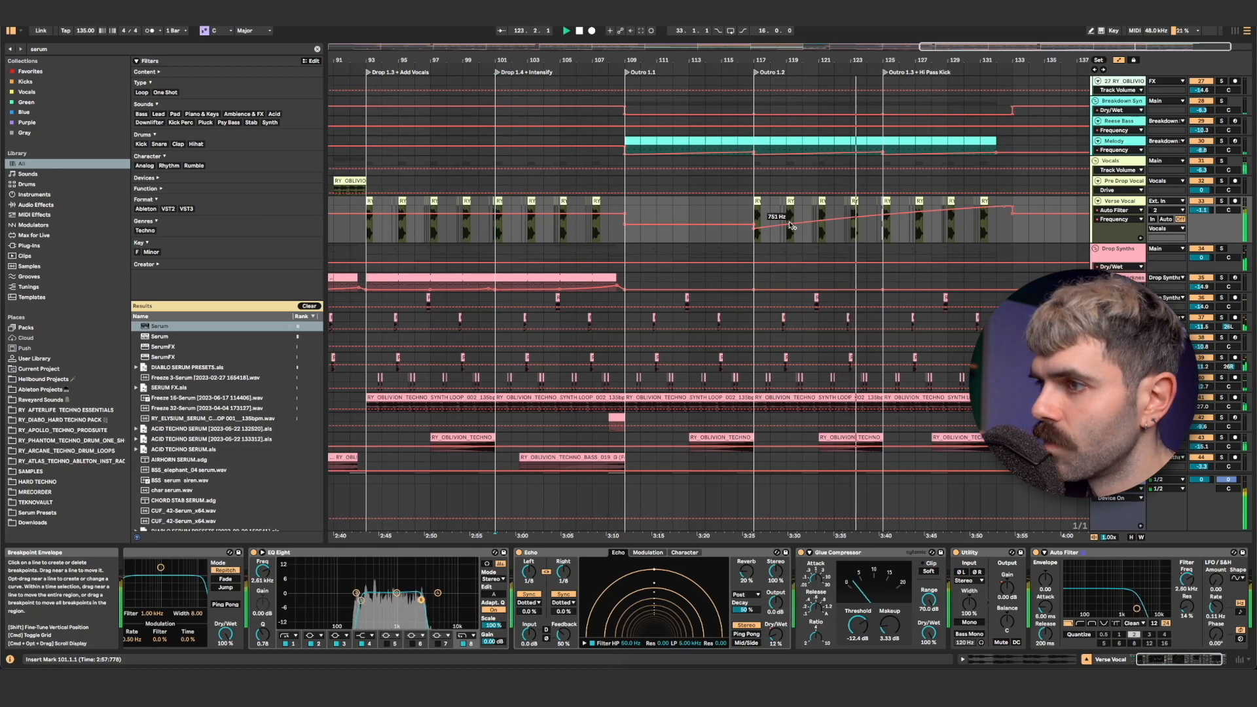
{"action": "left_click", "coordinate": [774, 638]}
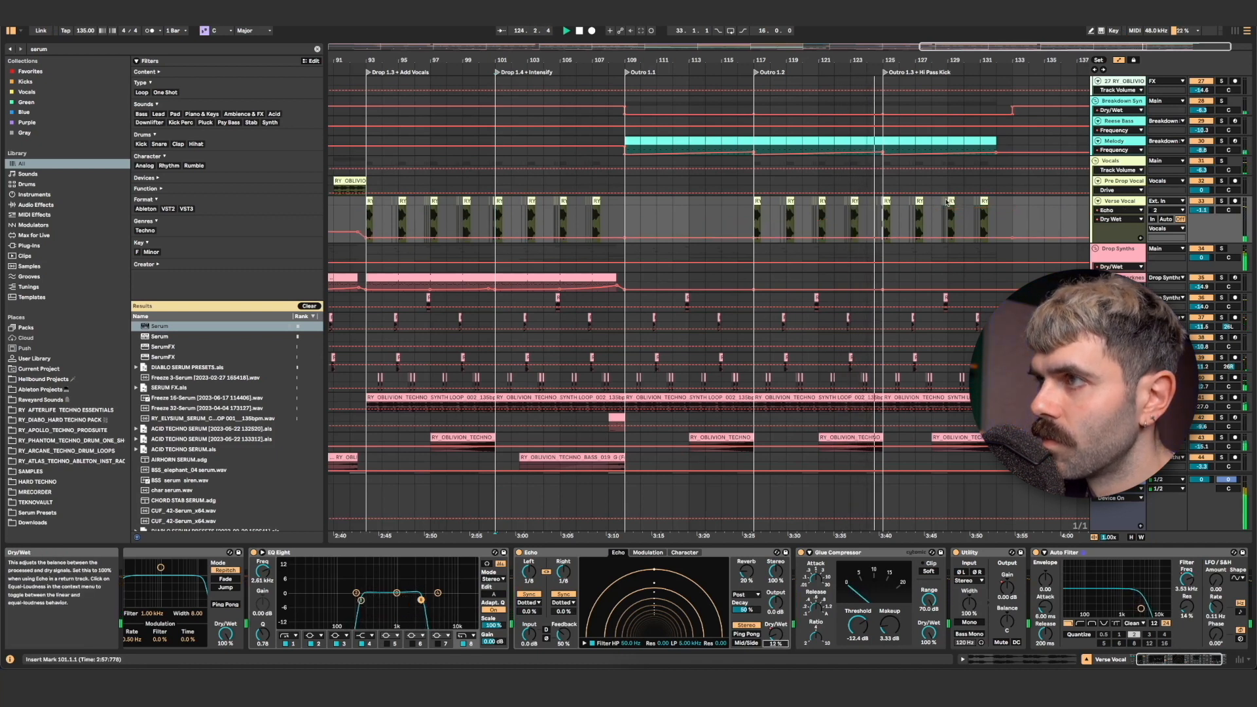
{"action": "left_click_drag", "start_coordinate": [988, 242], "coordinate": [1014, 226]}
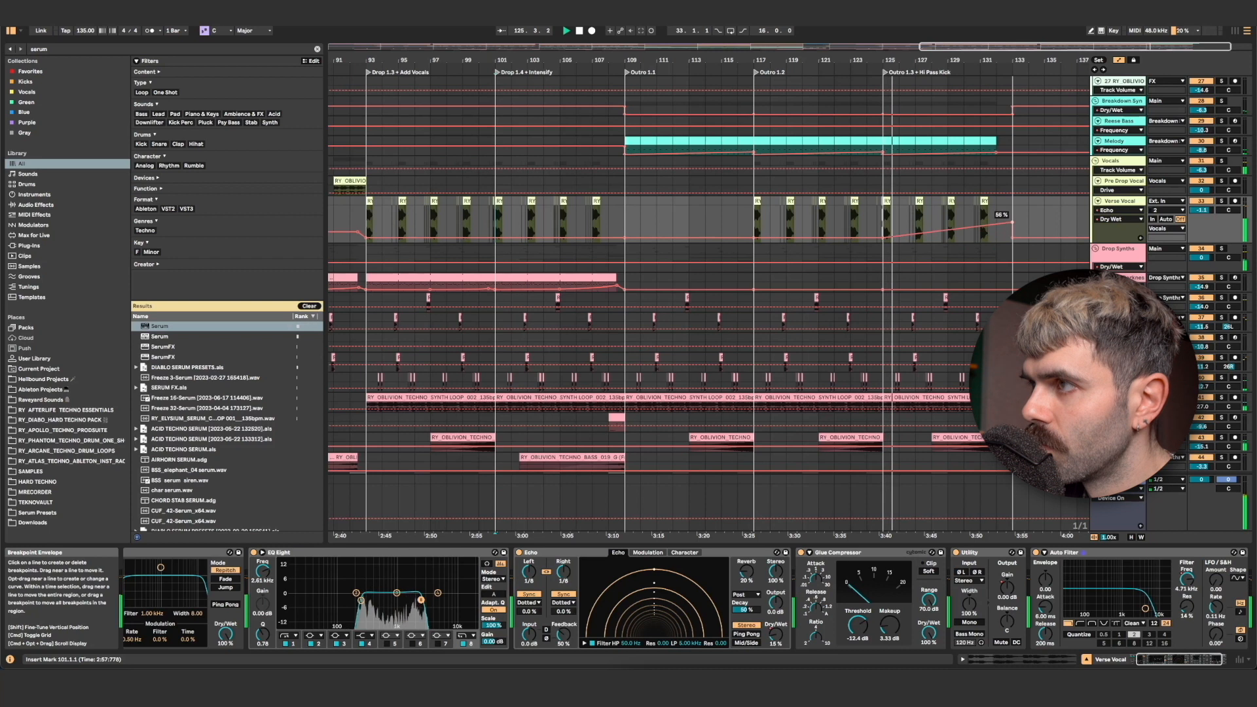
{"action": "left_click", "coordinate": [1119, 210]}
{"action": "left_click", "coordinate": [1112, 266]}
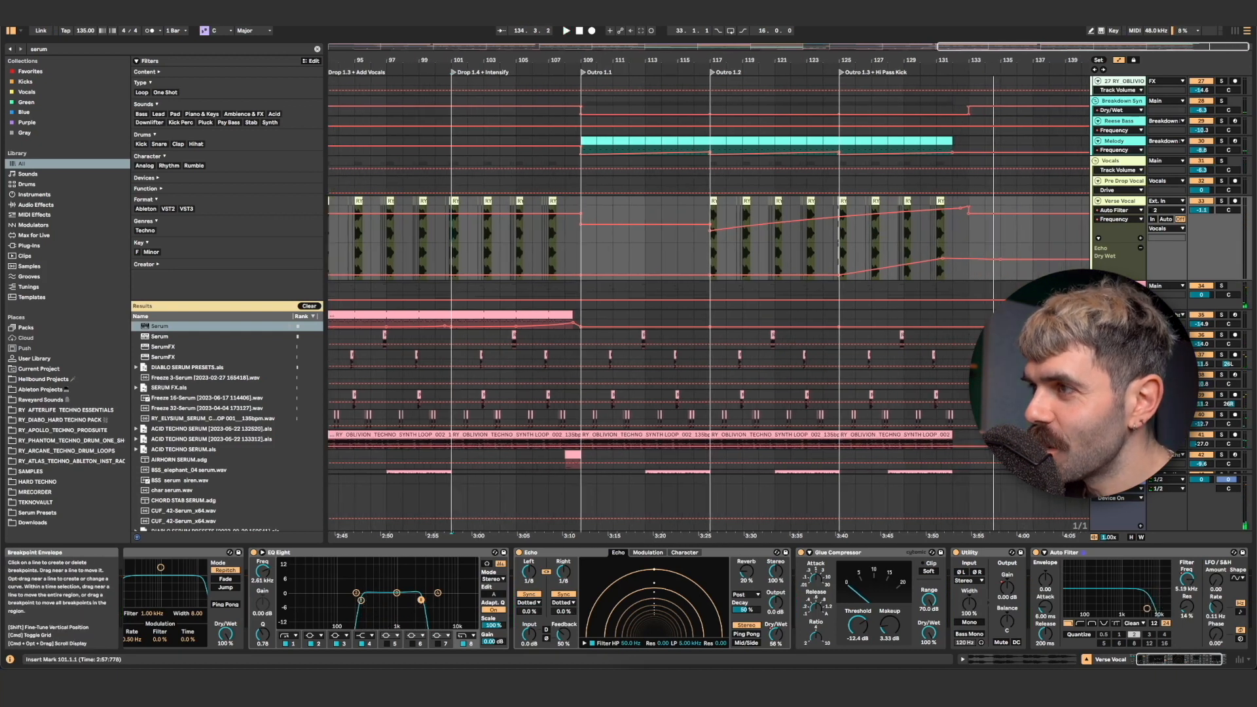
Automate the Main track volume with a curved fade-out from 0 dB at bar 133 to -inf dB at bar 137
{"action": "scroll", "coordinate": [708, 445], "scroll_direction": "down", "scroll_amount": 1}
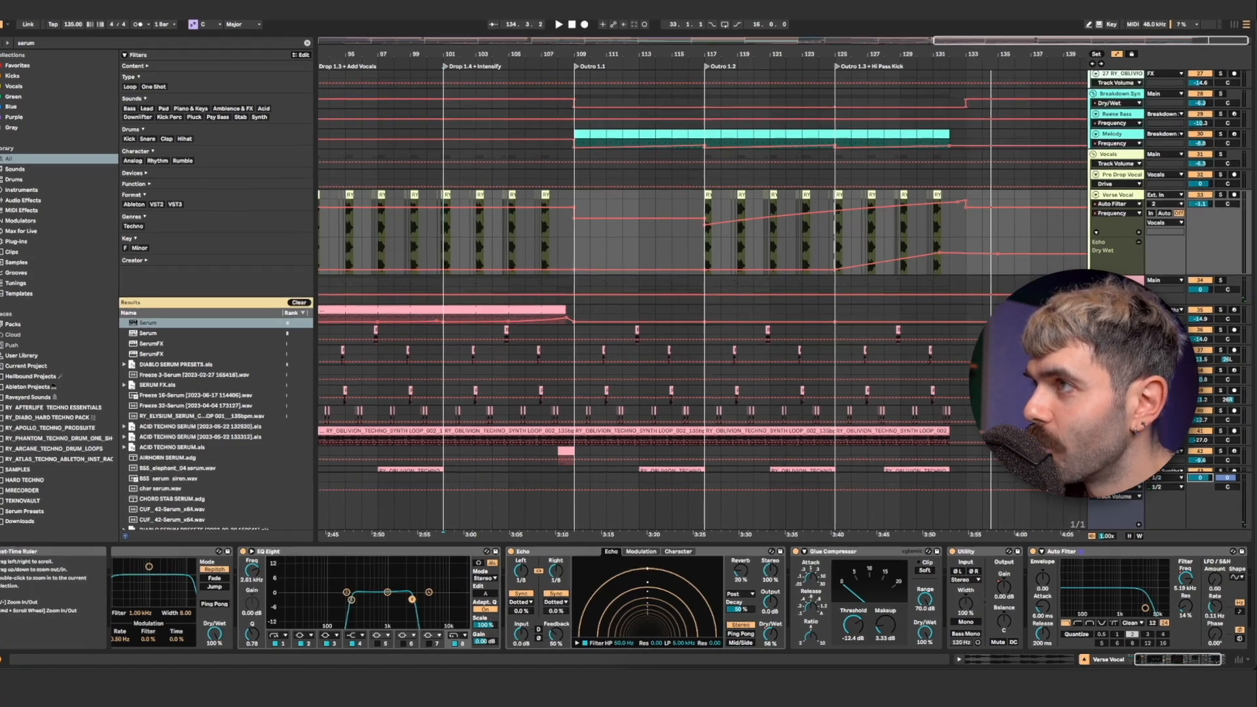
{"action": "left_click_drag", "start_coordinate": [975, 60], "coordinate": [978, 111]}
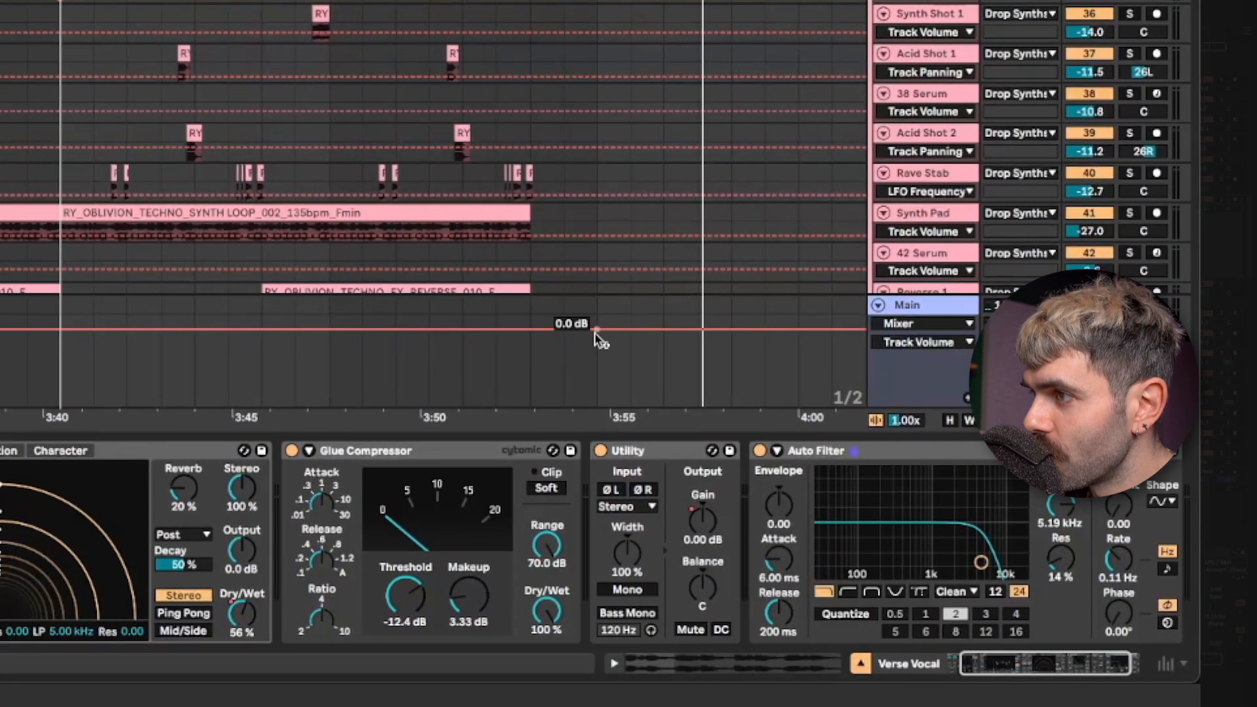
{"action": "left_click", "coordinate": [607, 335]}
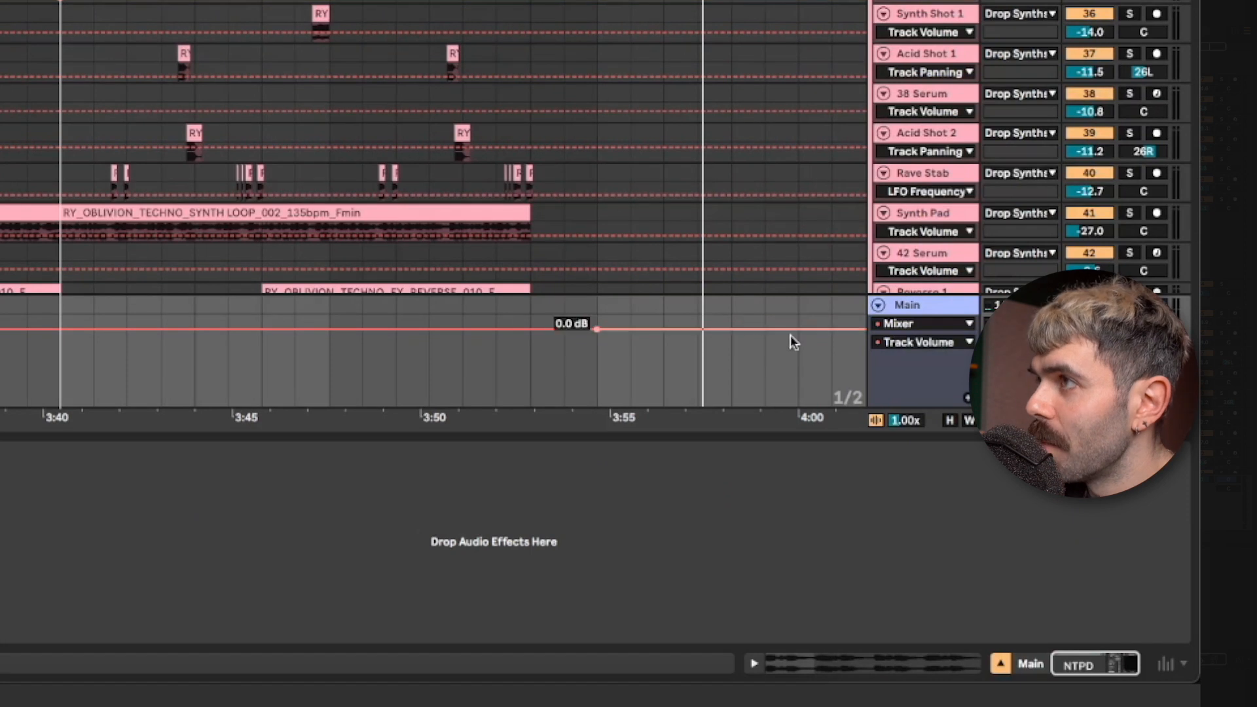
{"action": "scroll", "coordinate": [784, 333], "scroll_direction": "right", "scroll_amount": 3}
{"action": "left_click_drag", "start_coordinate": [744, 329], "coordinate": [744, 388]}
{"action": "left_click_drag", "start_coordinate": [744, 388], "coordinate": [744, 406]}
{"action": "left_click_drag", "start_coordinate": [632, 373], "coordinate": [632, 357]}
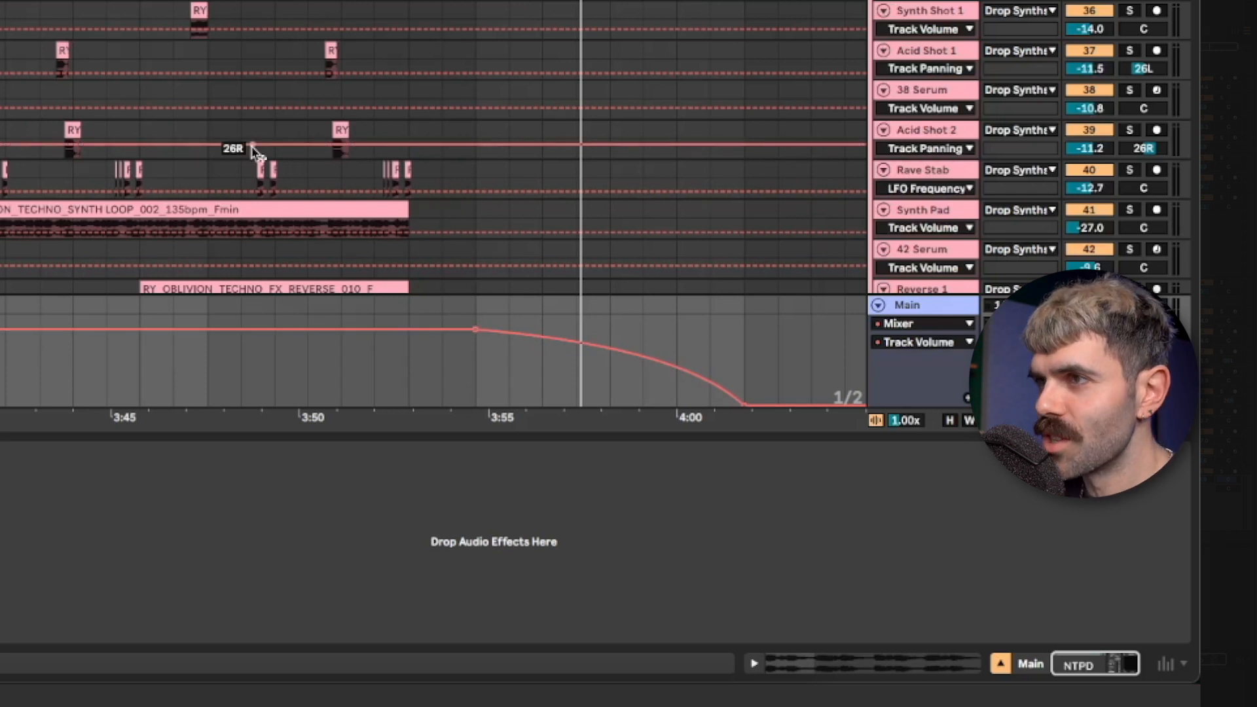
Play the ending from bar 125 to check the Verse Vocal's echo build-up and the Main volume fade-out
{"action": "left_click", "coordinate": [2, 68]}
{"action": "key", "text": "space"}
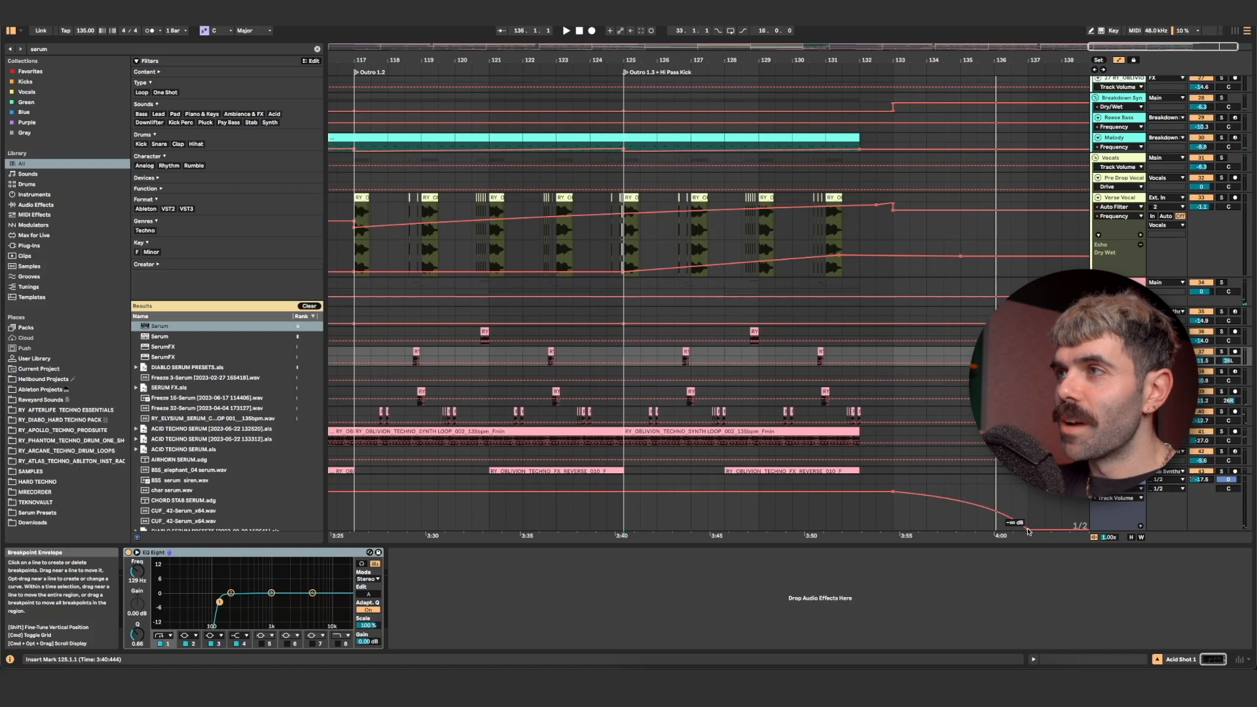
{"action": "left_click_drag", "start_coordinate": [1028, 535], "coordinate": [925, 221]}
{"action": "left_click", "coordinate": [904, 256]}
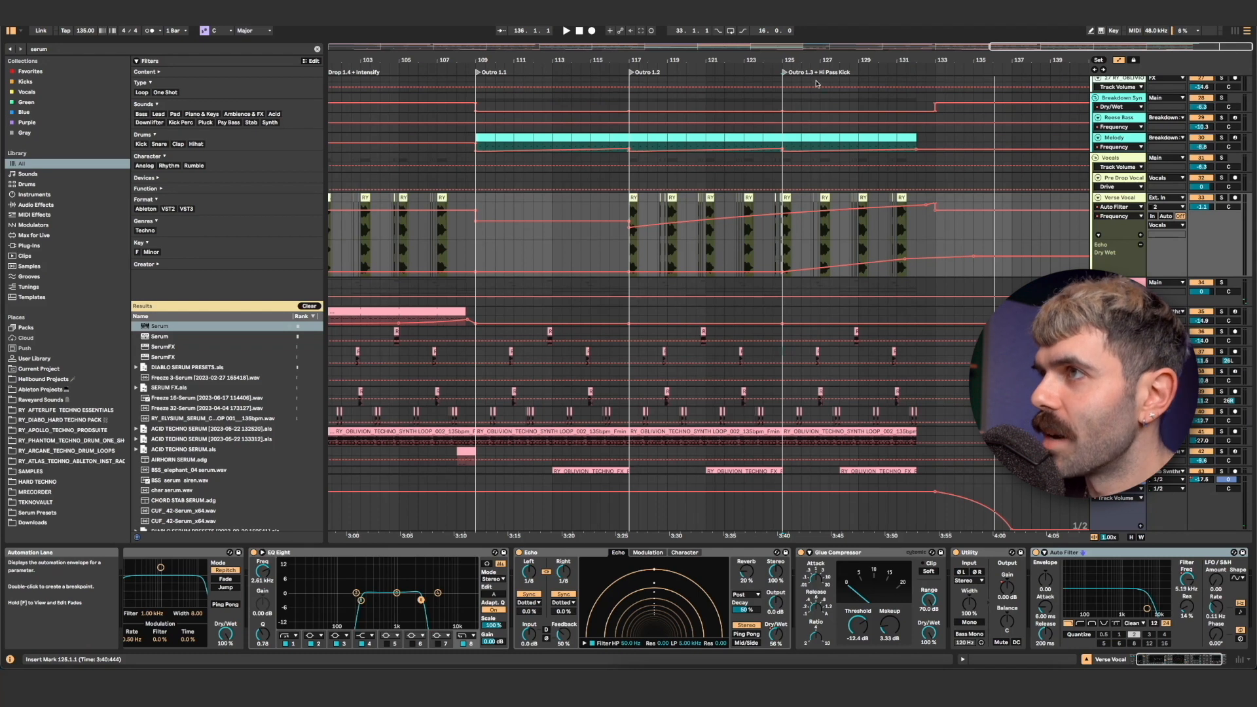
{"action": "left_click_drag", "start_coordinate": [830, 57], "coordinate": [842, 57]}
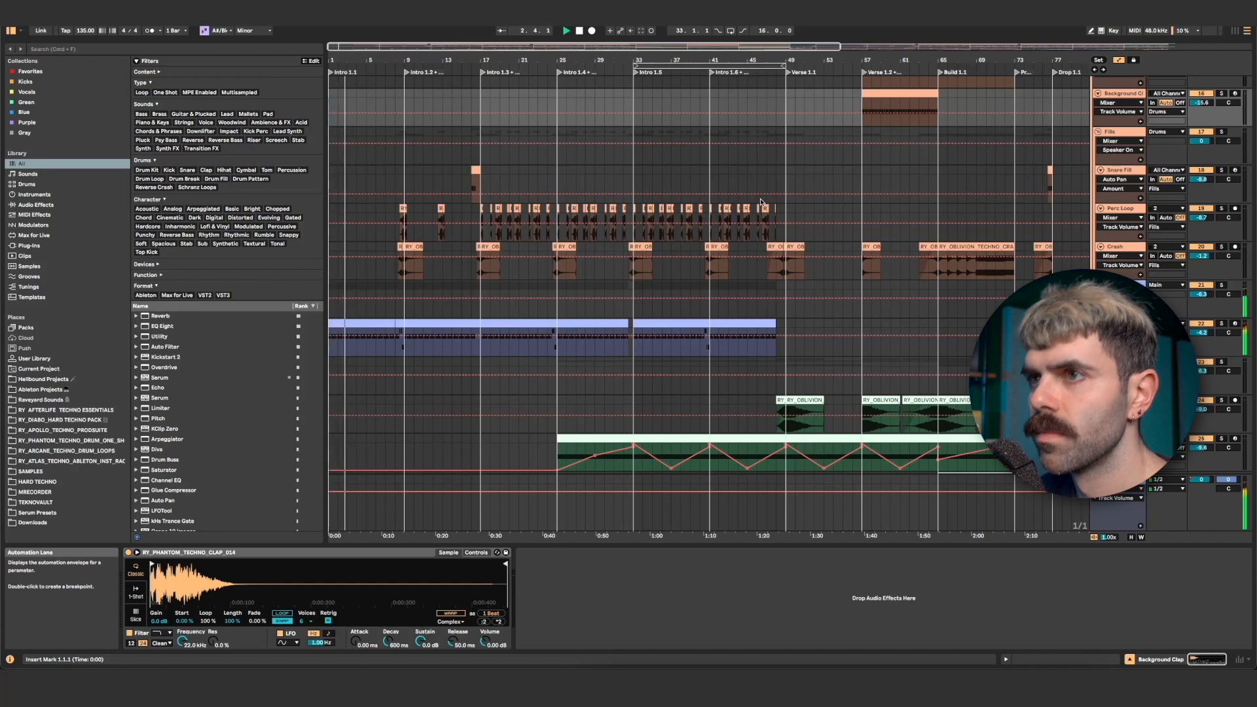
Listen from bar 1 while examining the bass, FX, vocal and Drop Synths tracks across the intro
{"action": "scroll", "coordinate": [760, 205], "scroll_direction": "down", "scroll_amount": 10}
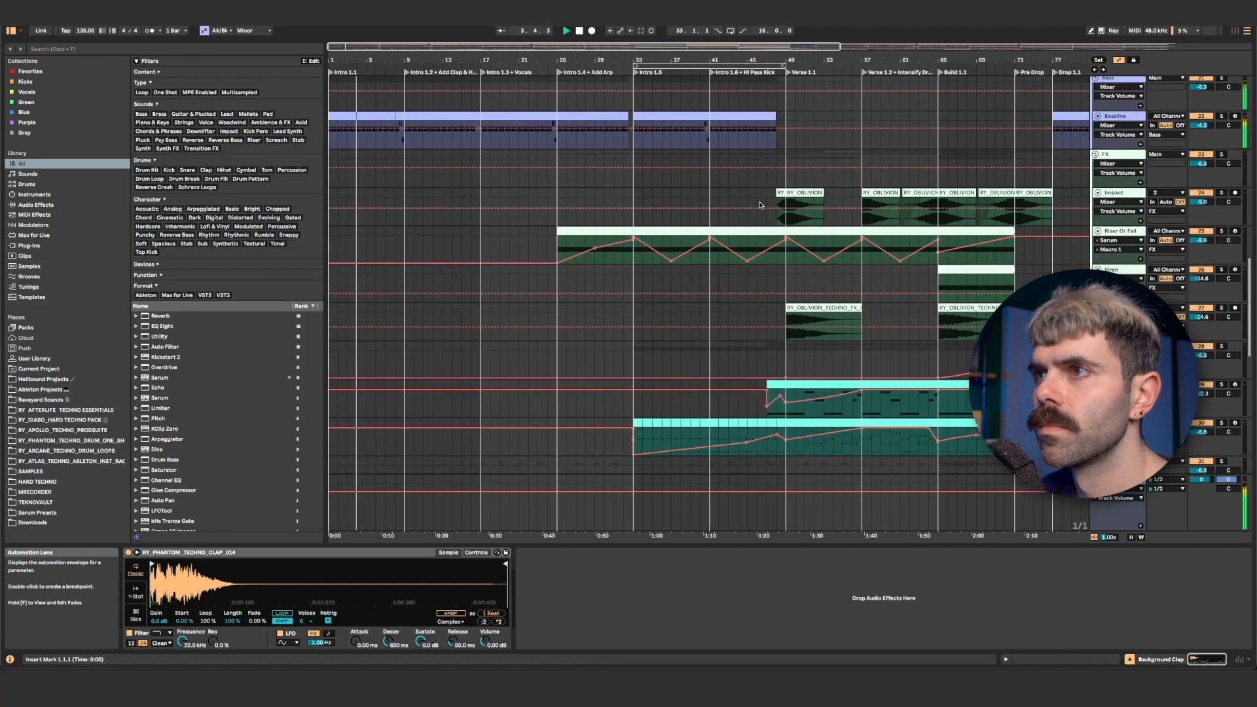
{"action": "scroll", "coordinate": [625, 257], "scroll_direction": "down", "scroll_amount": 2}
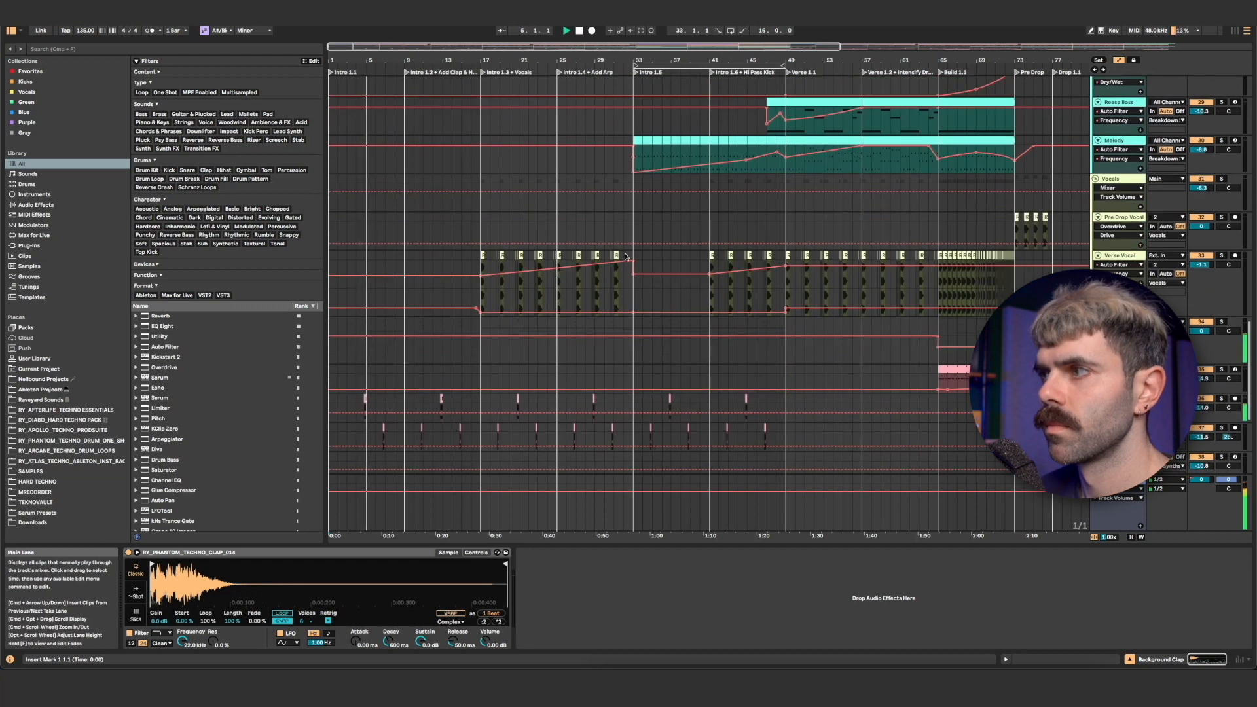
{"action": "scroll", "coordinate": [625, 257], "scroll_direction": "down", "scroll_amount": 2}
{"action": "scroll", "coordinate": [625, 256], "scroll_direction": "down", "scroll_amount": 5}
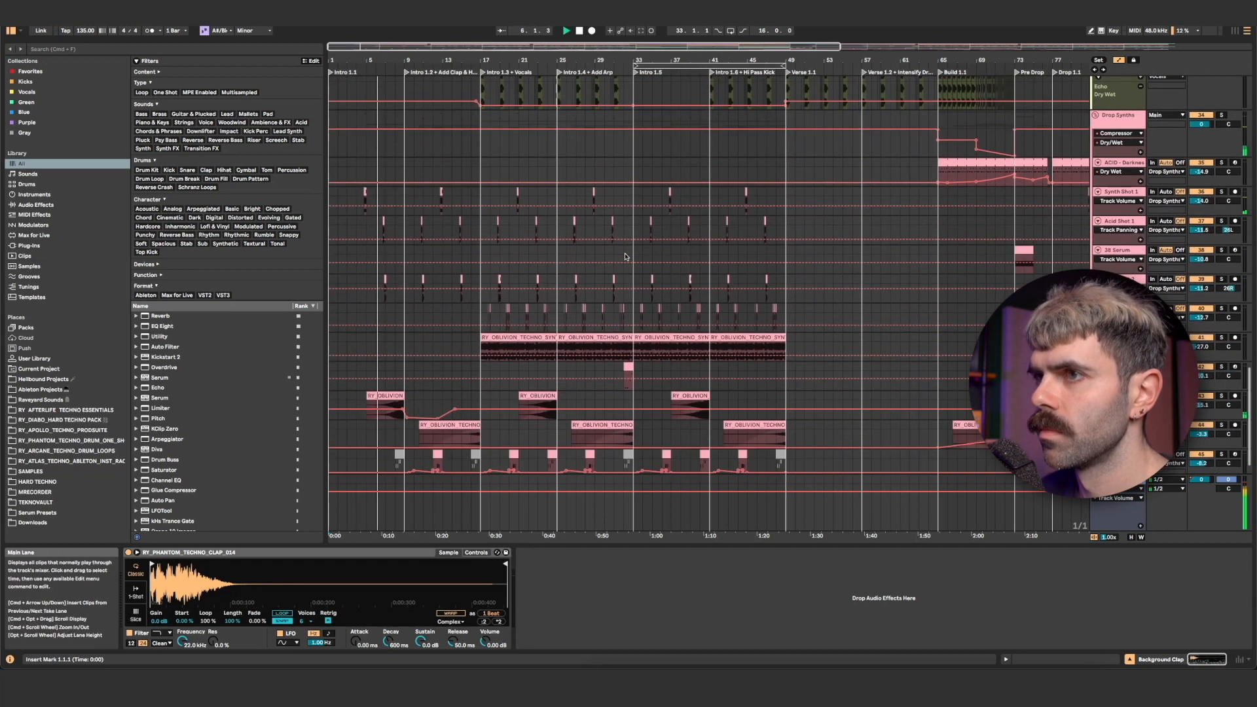
{"action": "left_click", "coordinate": [974, 492]}
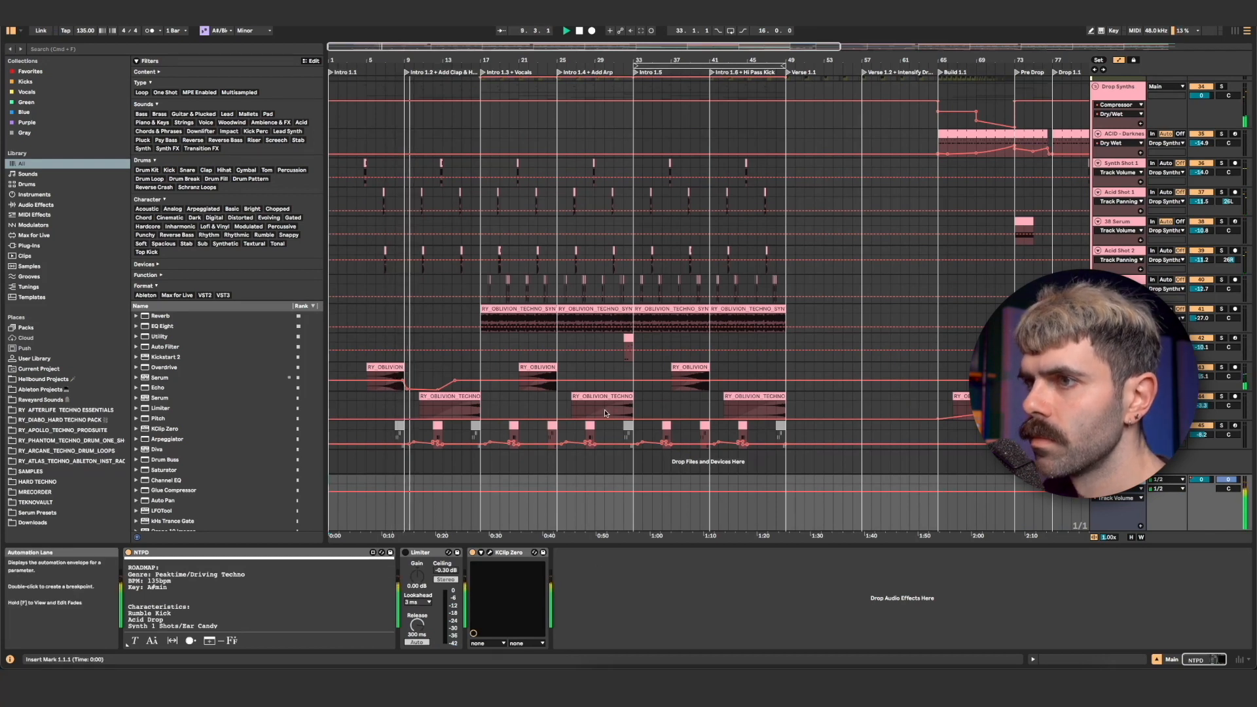
{"action": "scroll", "coordinate": [604, 409], "scroll_direction": "up", "scroll_amount": 1}
{"action": "scroll", "coordinate": [604, 409], "scroll_direction": "up", "scroll_amount": 5}
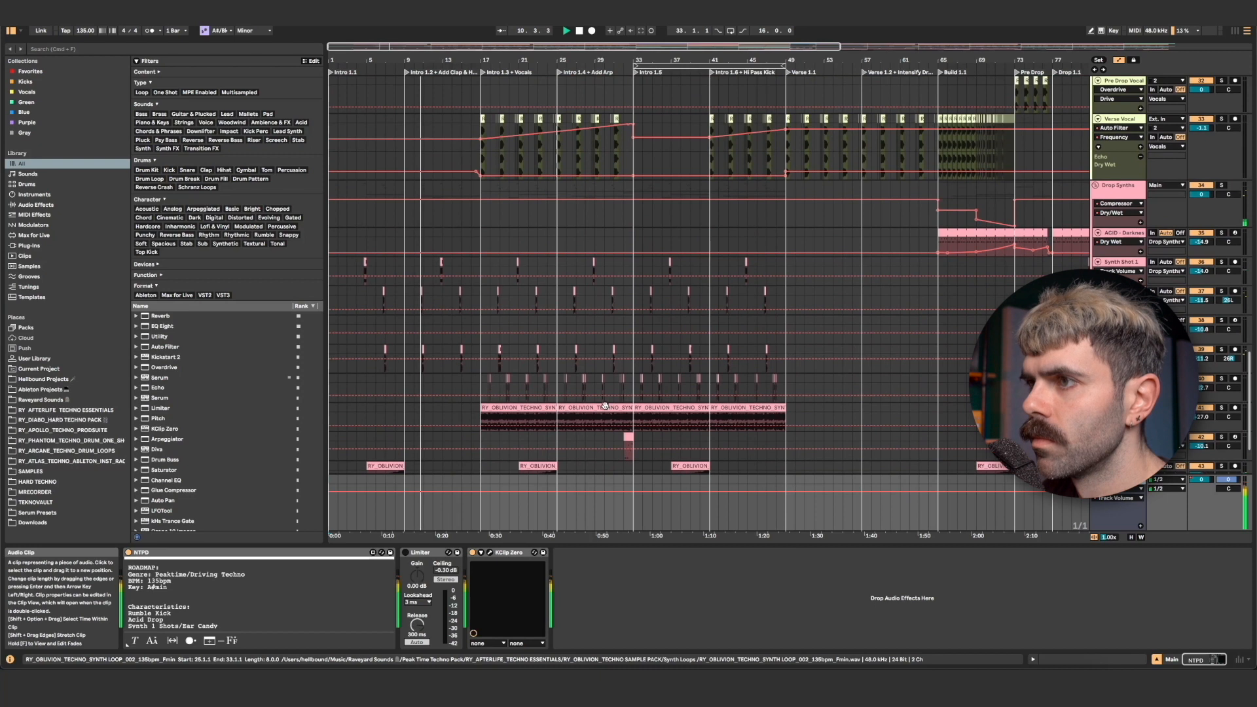
{"action": "left_click", "coordinate": [604, 401]}
{"action": "scroll", "coordinate": [605, 404], "scroll_direction": "down", "scroll_amount": 5}
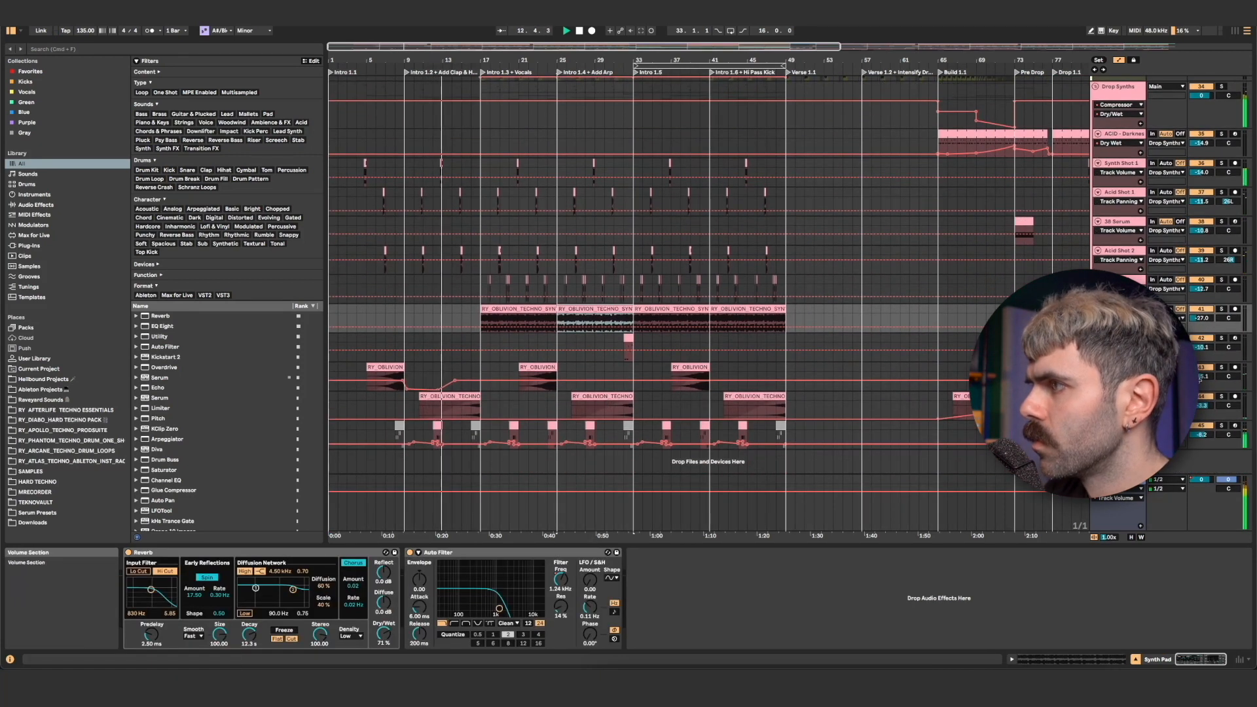
Adjust the Reverse 1 track volume to -15.6 dB and move the Acid Shot 2 track directly below Acid Shot 1
{"action": "left_click_drag", "start_coordinate": [1202, 375], "coordinate": [1201, 379]}
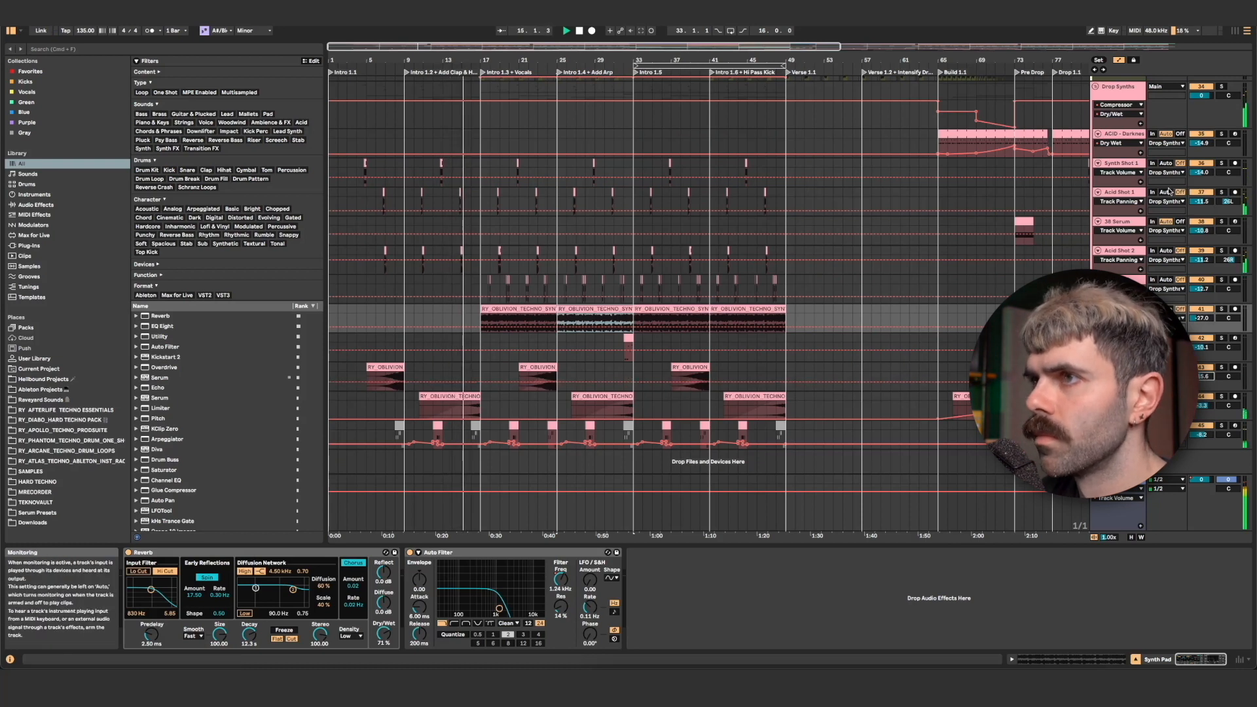
{"action": "left_click_drag", "start_coordinate": [1134, 251], "coordinate": [1134, 221]}
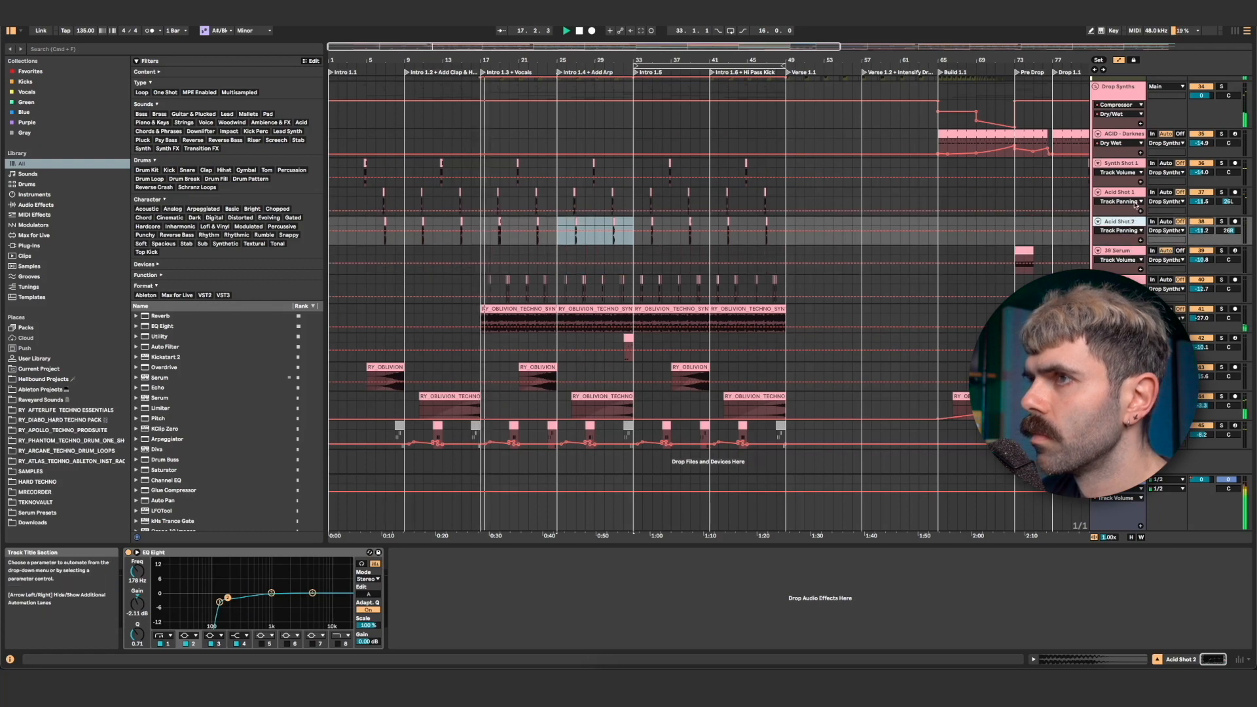
Set the Rave Stab track volume to -13.1 dB and the Synth Pad track volume to -27.8 dB
{"action": "scroll", "coordinate": [828, 211], "scroll_direction": "up", "scroll_amount": 8}
{"action": "scroll", "coordinate": [851, 249], "scroll_direction": "down", "scroll_amount": 7}
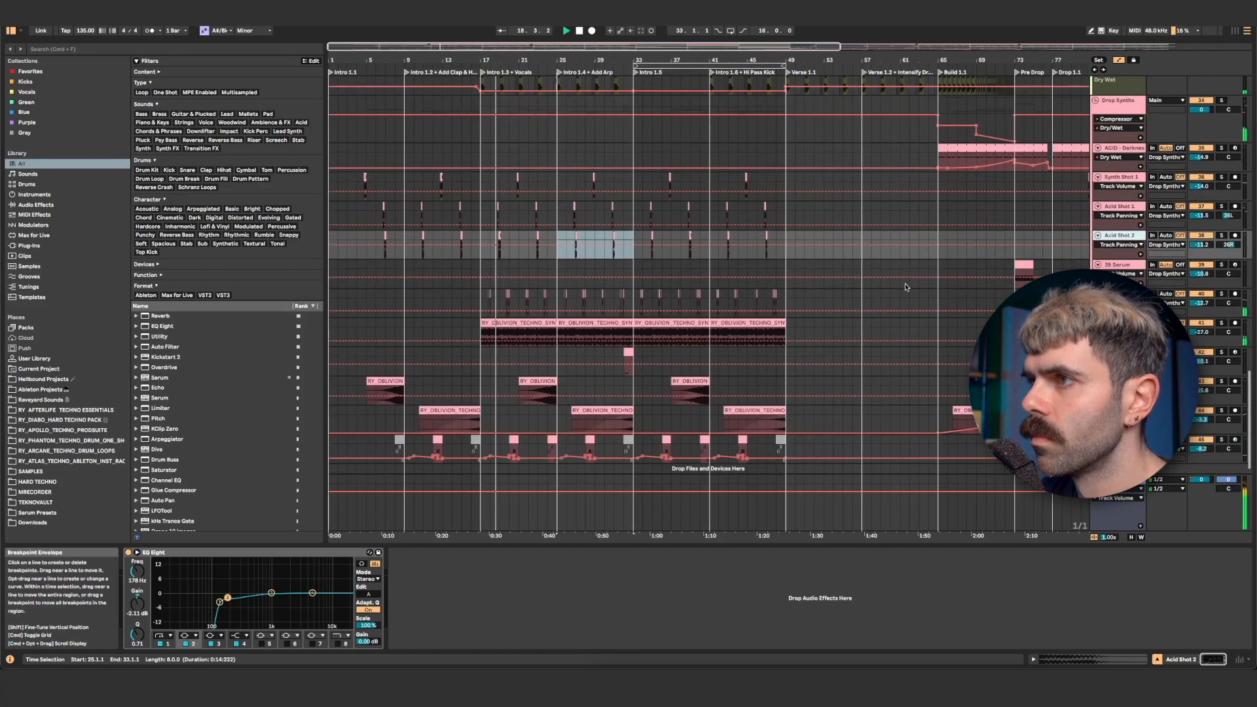
{"action": "left_click_drag", "start_coordinate": [1200, 303], "coordinate": [1201, 305]}
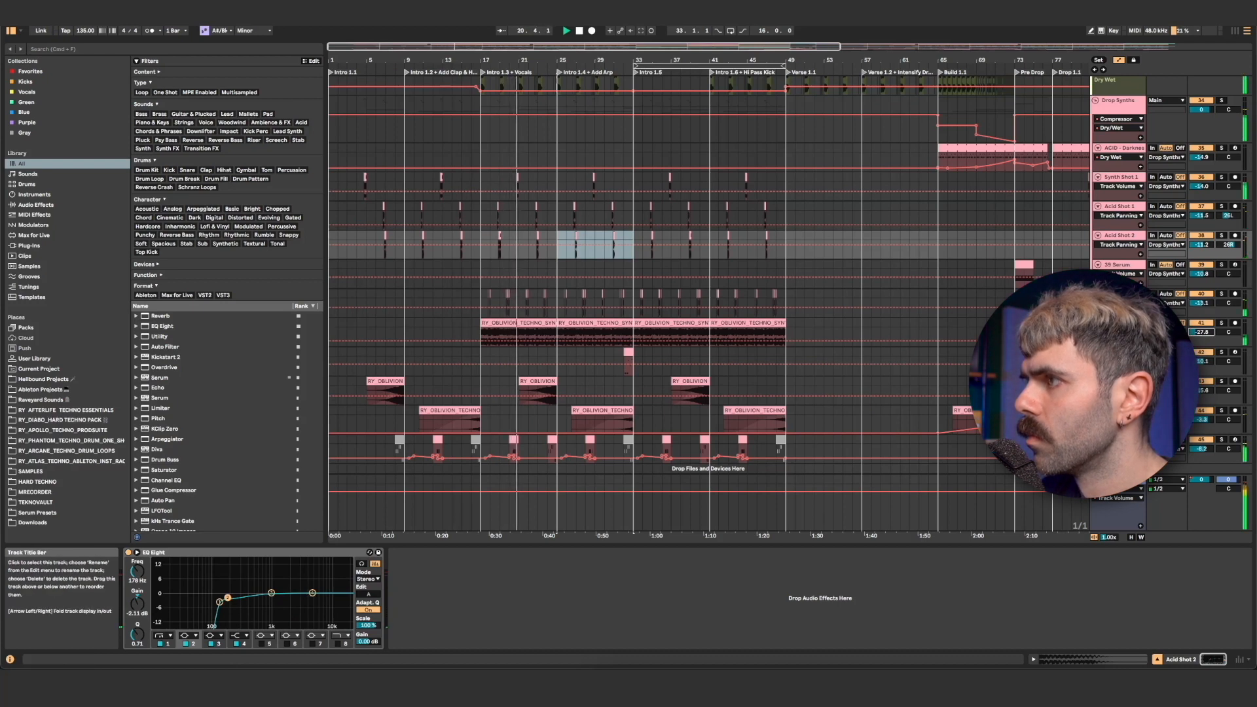
{"action": "left_click_drag", "start_coordinate": [1201, 332], "coordinate": [1201, 333]}
Automate the Synth Pad's Auto Filter frequency to rise from 1.24 kHz at bar 17, and hide the automation
{"action": "left_click", "coordinate": [561, 580]}
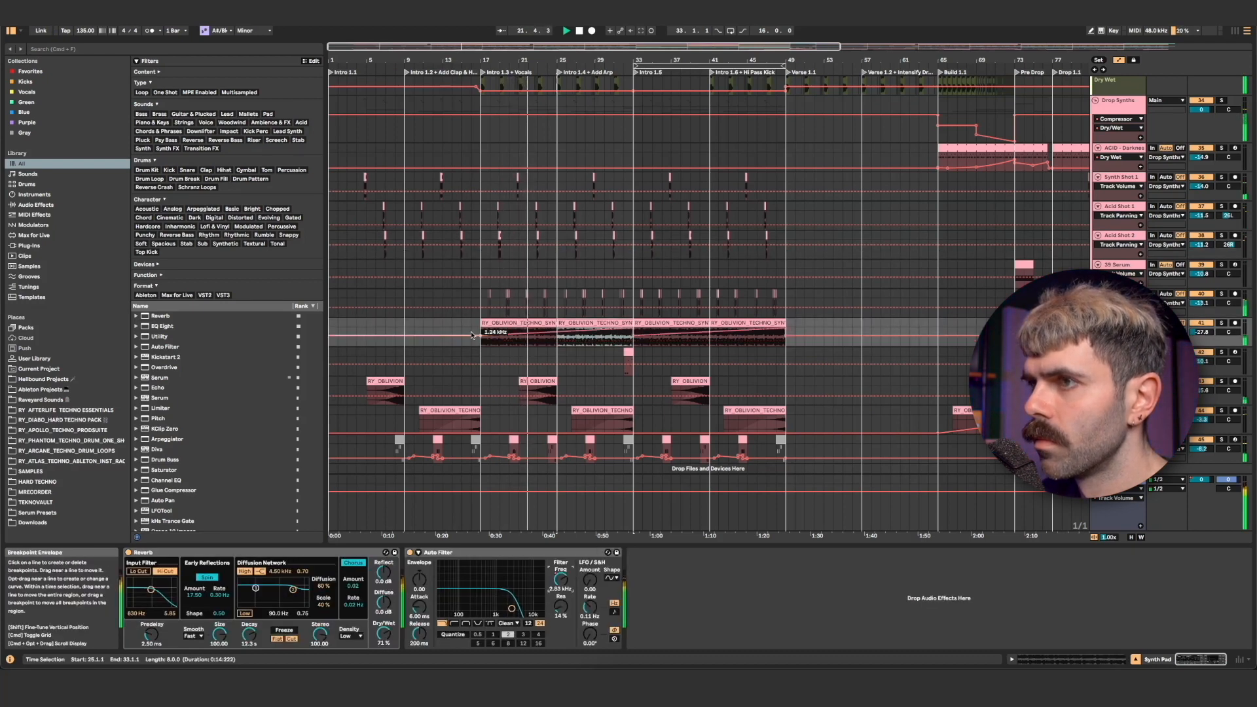
{"action": "left_click_drag", "start_coordinate": [481, 337], "coordinate": [481, 341]}
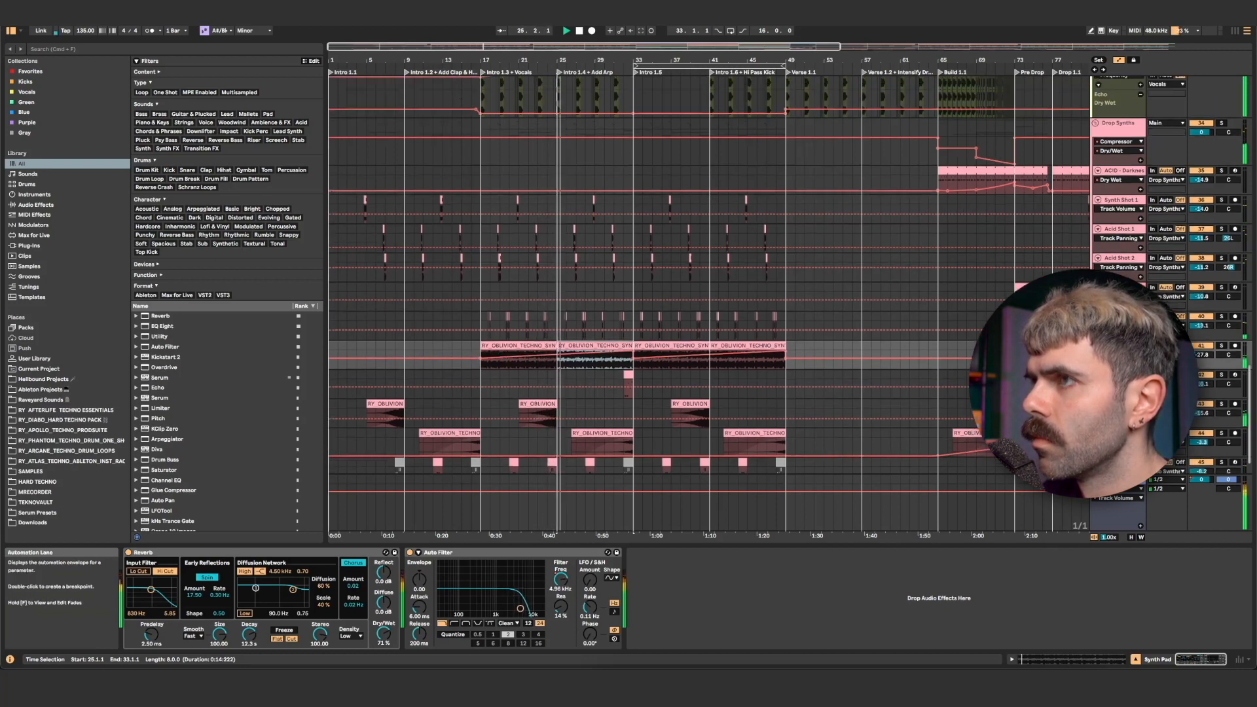
{"action": "scroll", "coordinate": [1202, 212], "scroll_direction": "up", "scroll_amount": 5}
{"action": "key", "text": "a"}
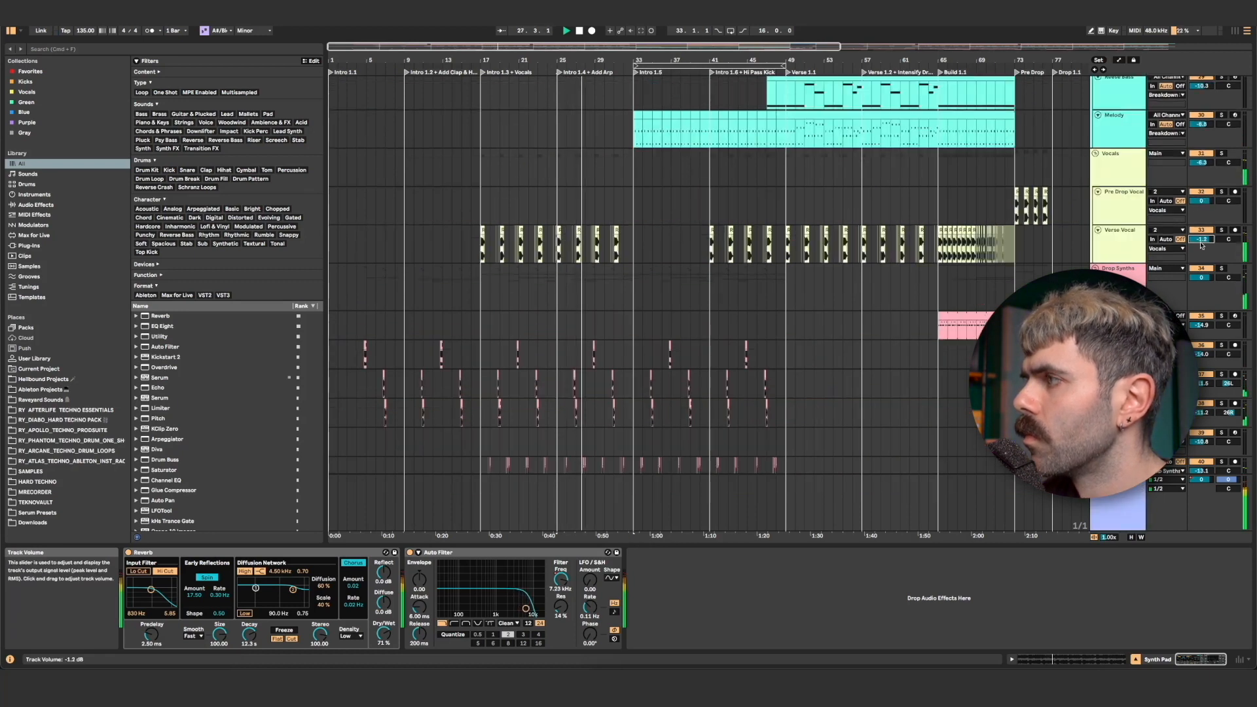
Lower the Riser Or Fall track volume to -10.6 dB
{"action": "scroll", "coordinate": [893, 286], "scroll_direction": "down", "scroll_amount": 5}
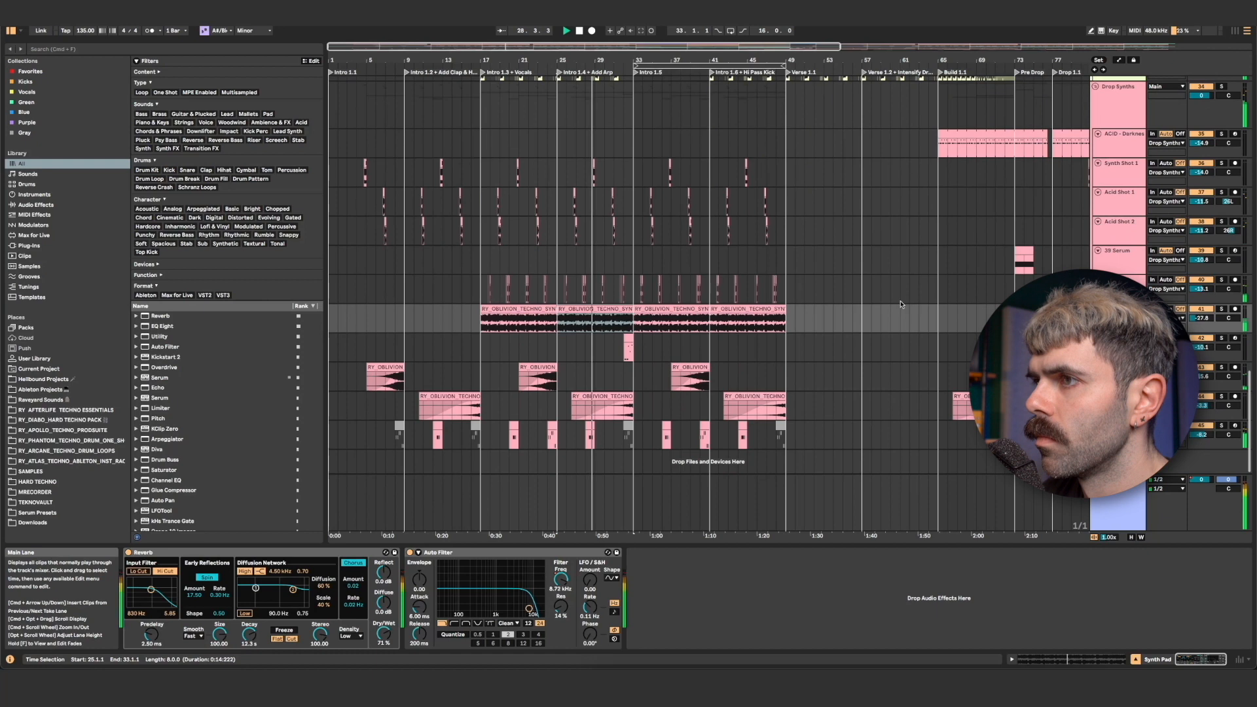
{"action": "scroll", "coordinate": [901, 303], "scroll_direction": "up", "scroll_amount": 12}
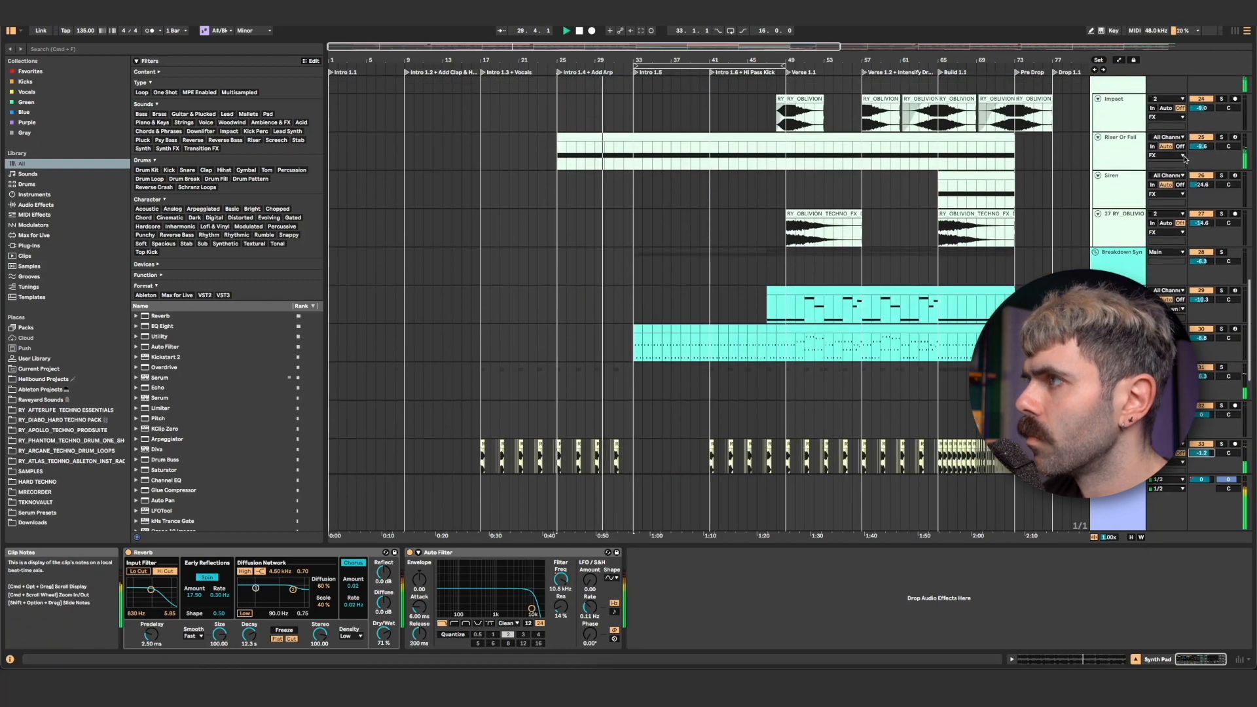
{"action": "left_click", "coordinate": [1203, 160]}
{"action": "left_click_drag", "start_coordinate": [1201, 147], "coordinate": [1202, 153]}
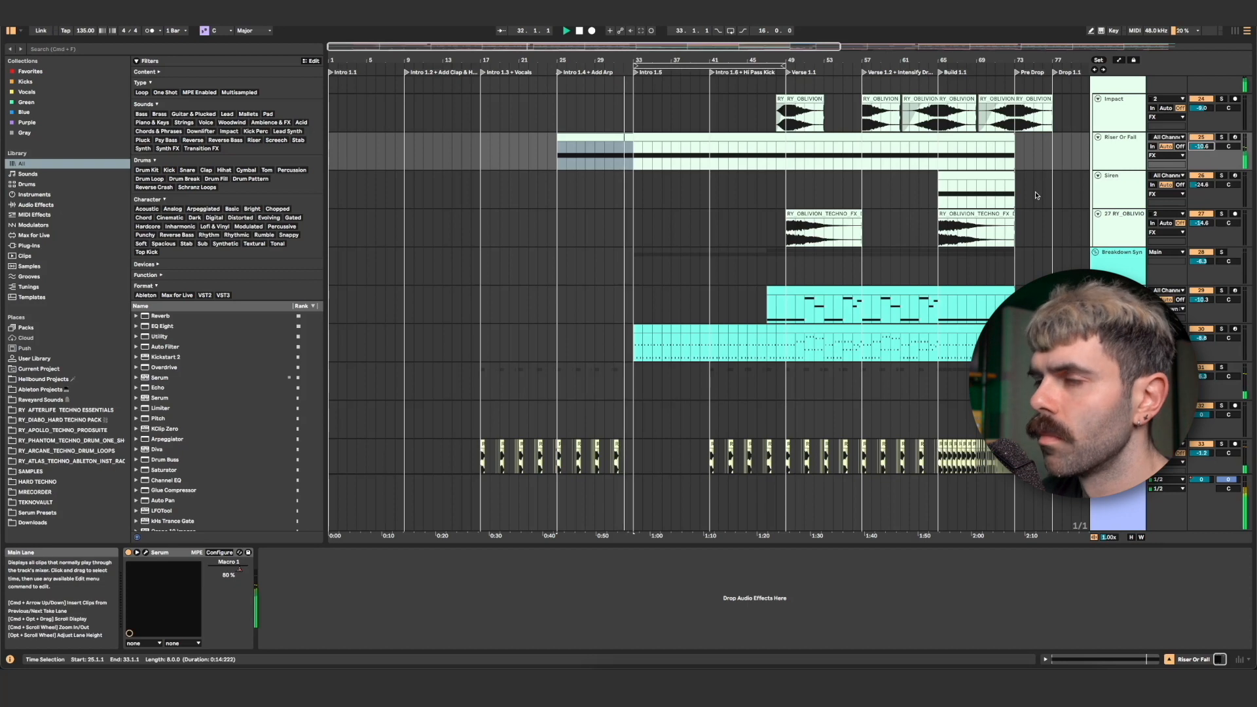
Add an EQ Eight after Serum on the Riser Or Fall track
{"action": "scroll", "coordinate": [870, 286], "scroll_direction": "down", "scroll_amount": 12}
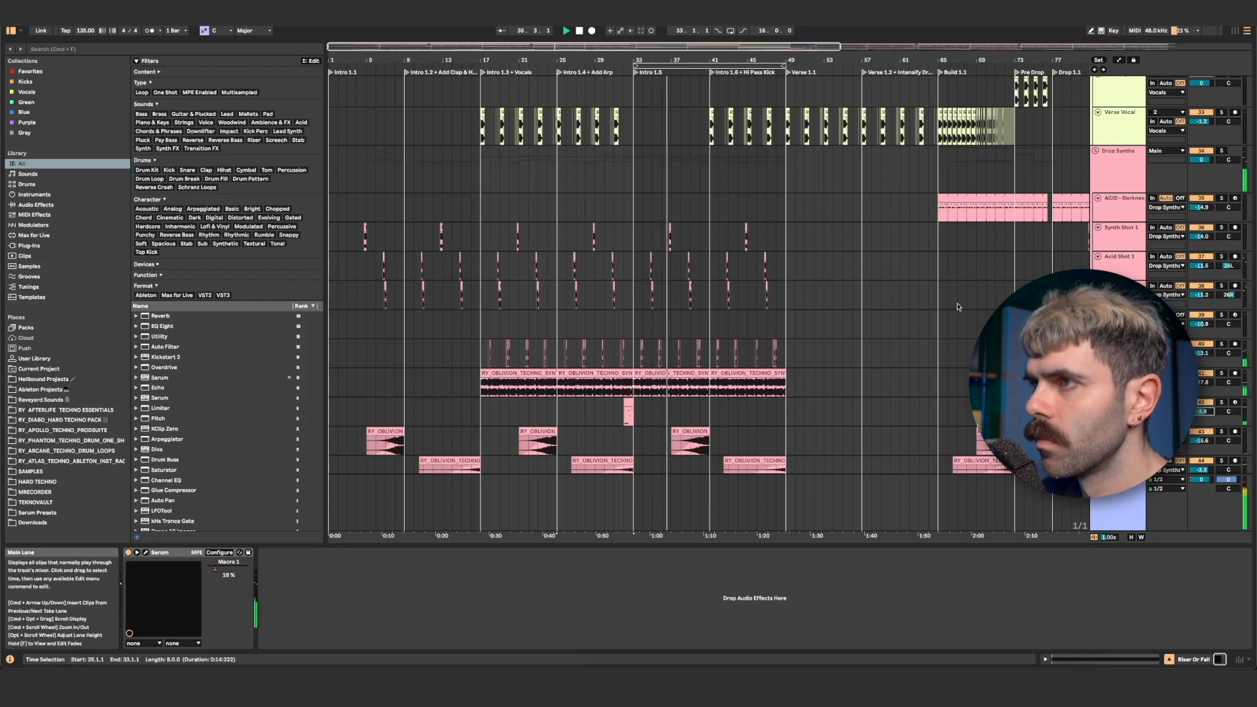
{"action": "left_click_drag", "start_coordinate": [688, 60], "coordinate": [687, 105]}
{"action": "scroll", "coordinate": [800, 193], "scroll_direction": "down", "scroll_amount": 3}
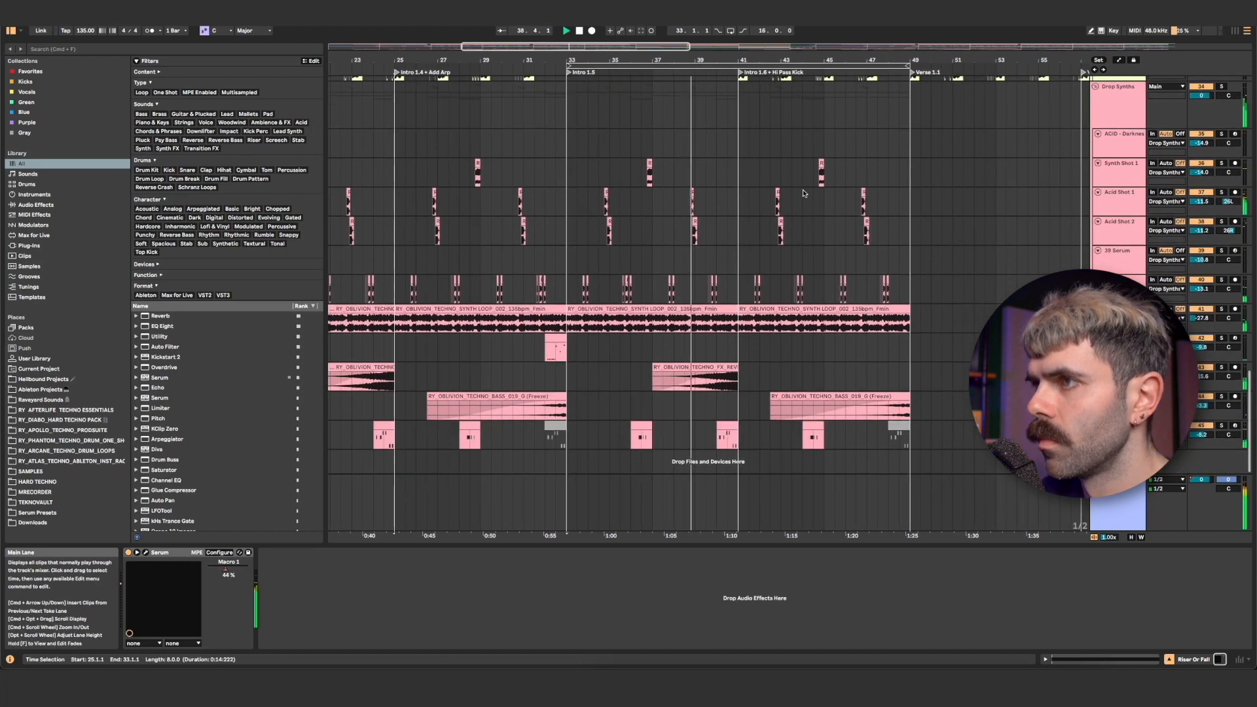
{"action": "scroll", "coordinate": [799, 193], "scroll_direction": "up", "scroll_amount": 8}
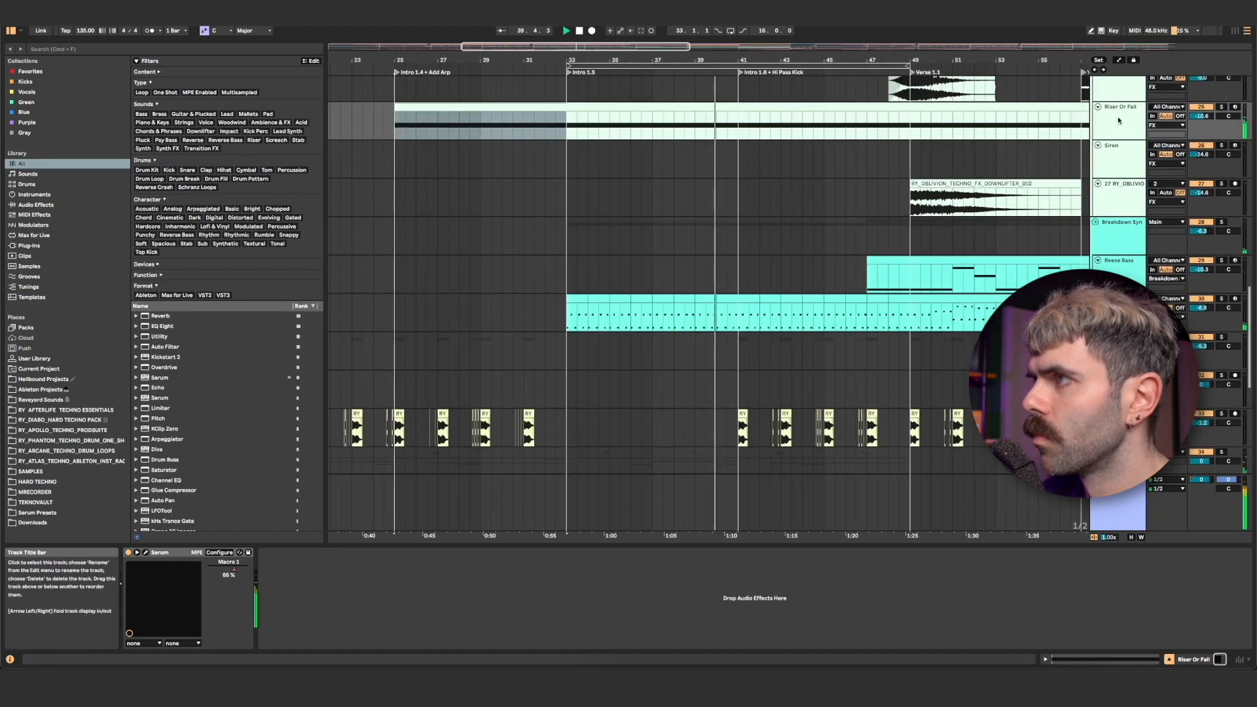
{"action": "key", "text": "super+f"}
{"action": "type", "text": "eq"}
{"action": "left_click_drag", "start_coordinate": [162, 326], "coordinate": [329, 594]}
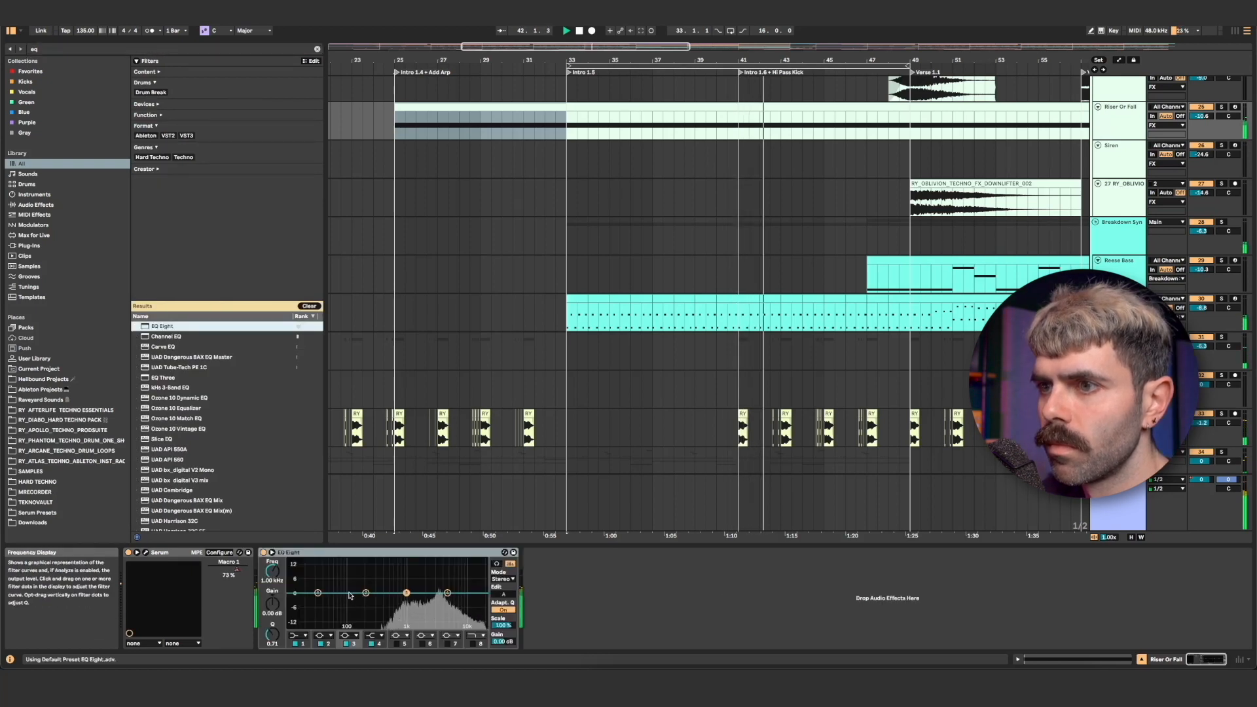
Shape the Riser Or Fall EQ Eight with a low cut on band 1 and a band 2 dip of -3.84 dB at 426 Hz
{"action": "left_click", "coordinate": [360, 597]}
{"action": "left_click_drag", "start_coordinate": [365, 594], "coordinate": [333, 598]}
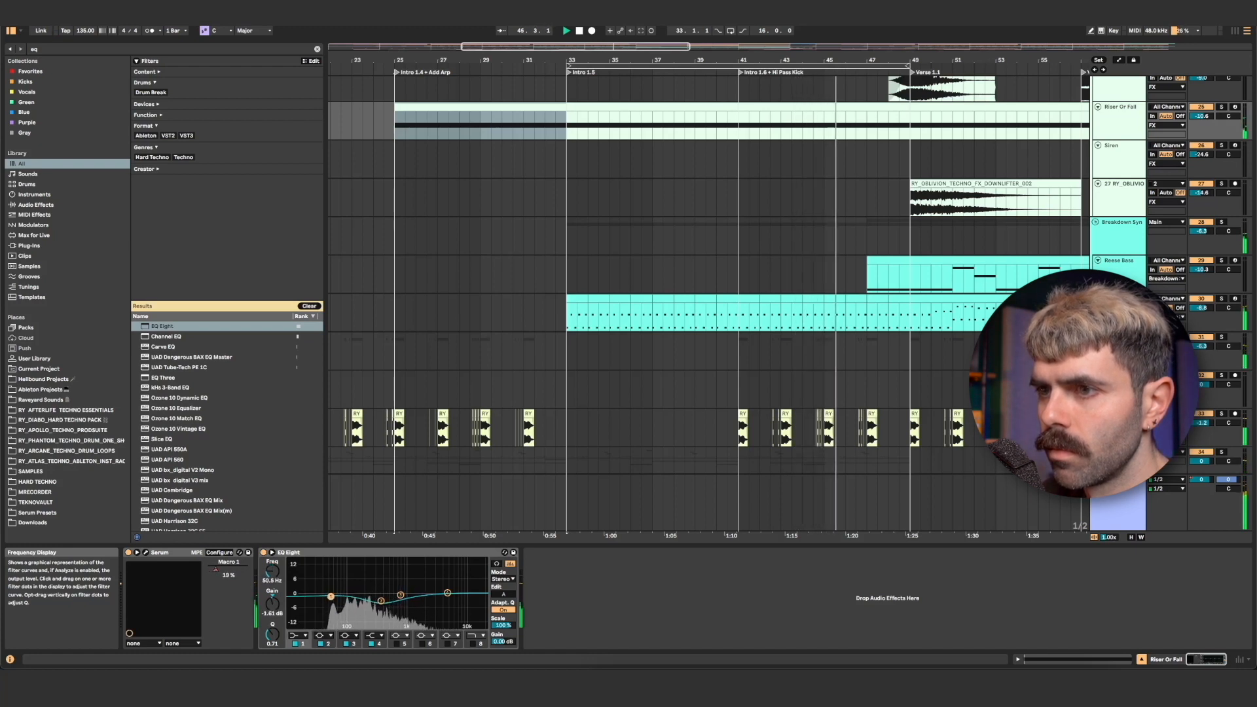
{"action": "left_click", "coordinate": [296, 635]}
{"action": "left_click", "coordinate": [298, 581]}
{"action": "left_click_drag", "start_coordinate": [332, 598], "coordinate": [385, 602]}
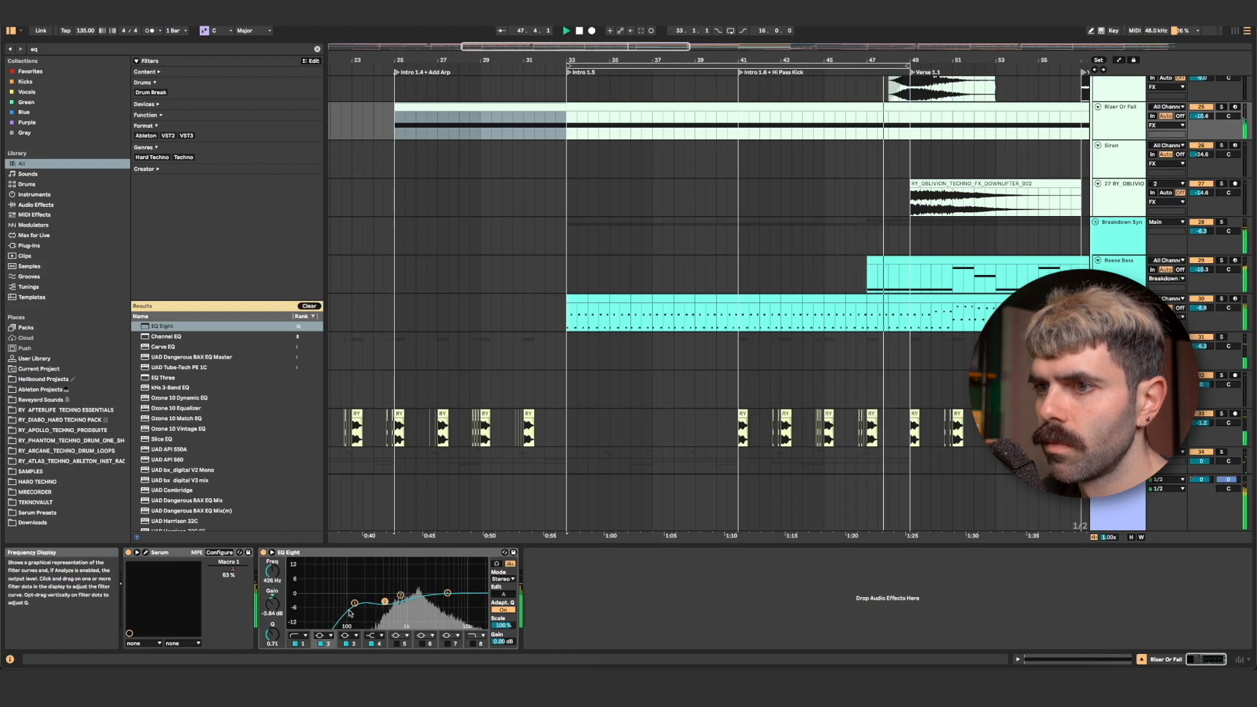
Review the clips and levels on all tracks through Verse 1.1, Verse 1.2 and Build 1.1 during playback
{"action": "left_click_drag", "start_coordinate": [864, 60], "coordinate": [643, 38]}
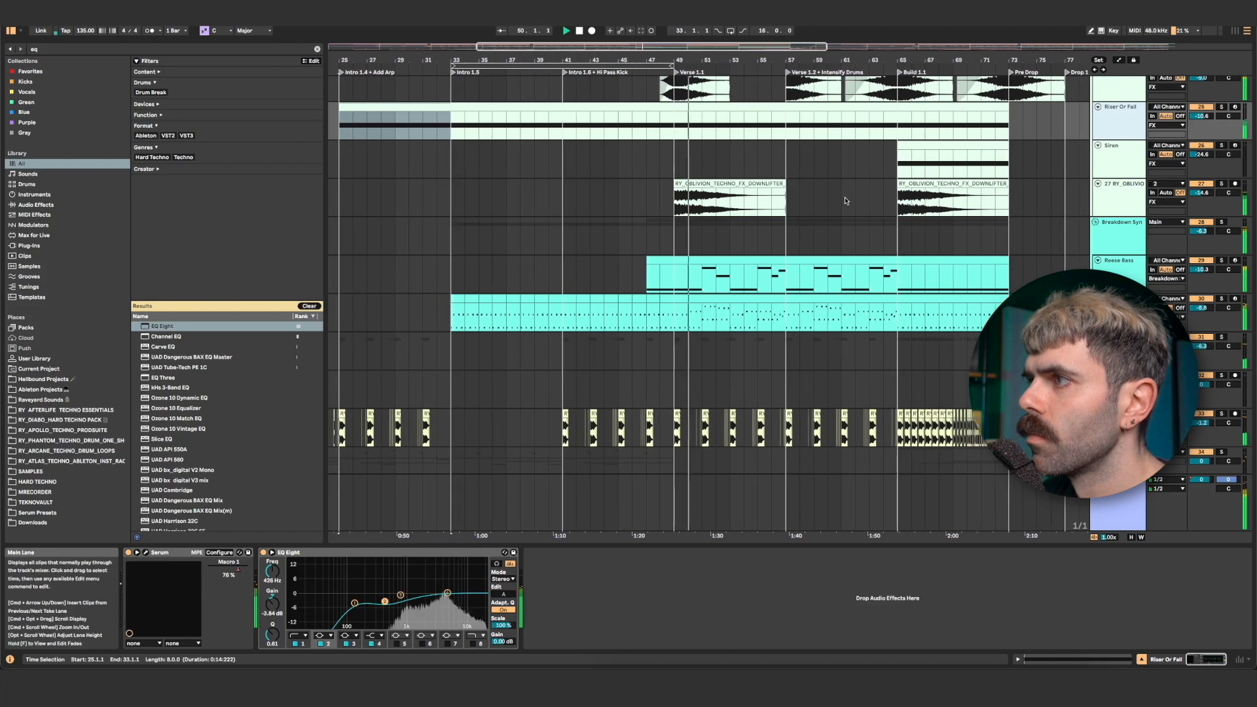
{"action": "scroll", "coordinate": [864, 204], "scroll_direction": "down", "scroll_amount": 5}
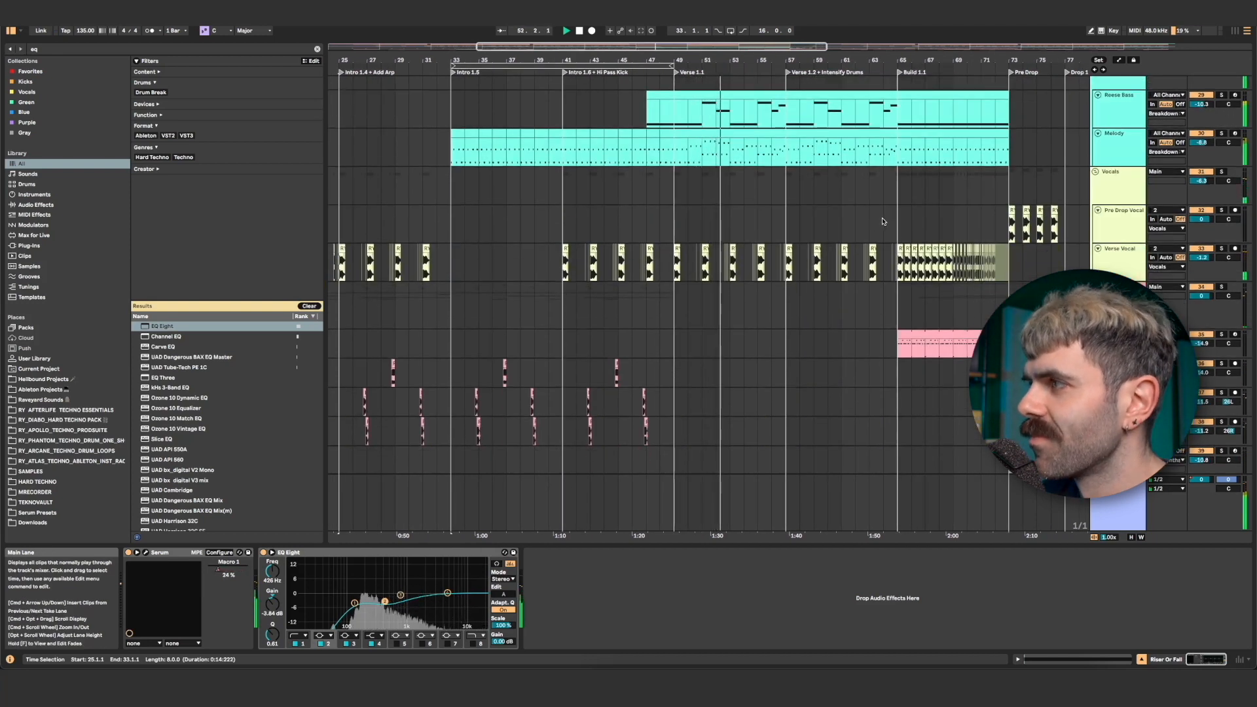
{"action": "scroll", "coordinate": [882, 221], "scroll_direction": "up", "scroll_amount": 4}
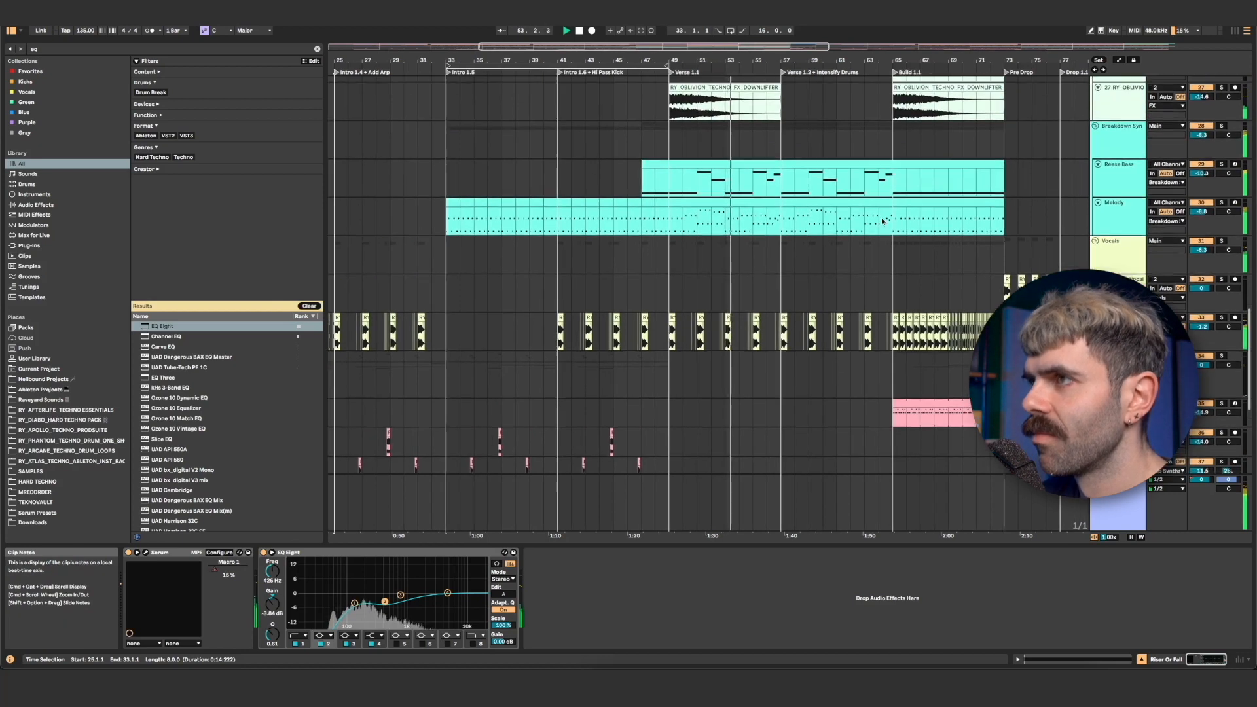
{"action": "scroll", "coordinate": [882, 221], "scroll_direction": "up", "scroll_amount": 8}
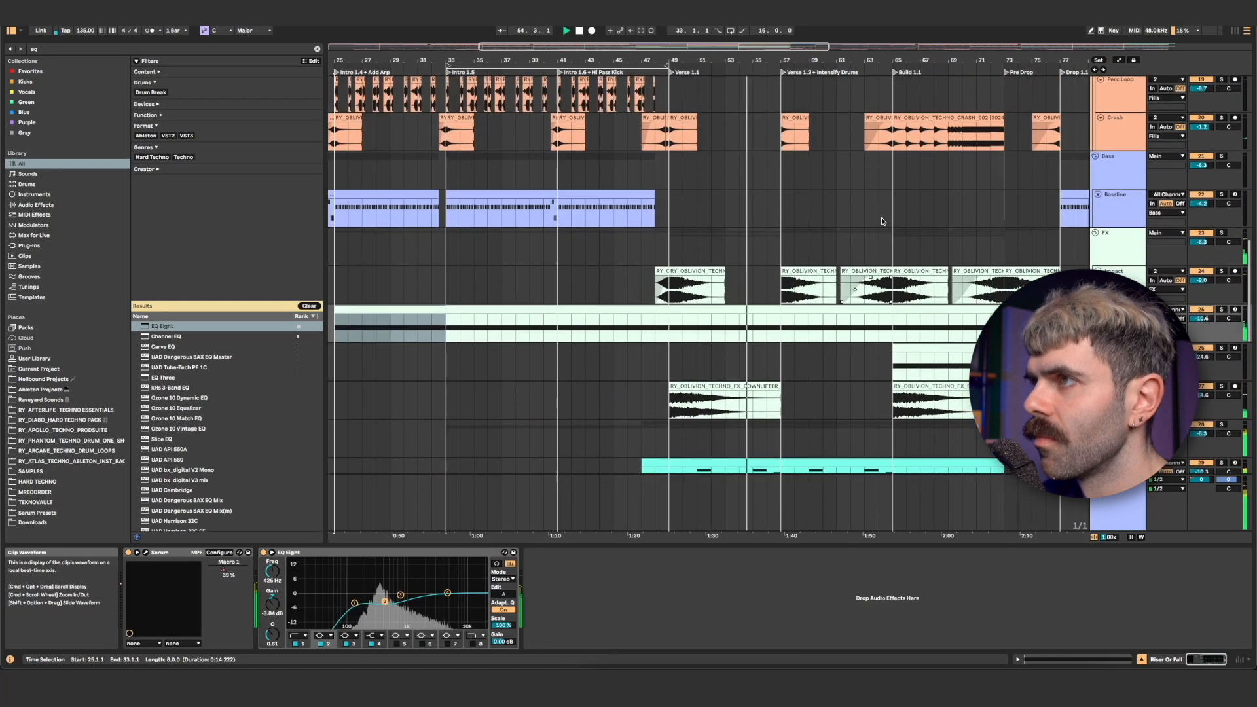
{"action": "scroll", "coordinate": [881, 222], "scroll_direction": "up", "scroll_amount": 1}
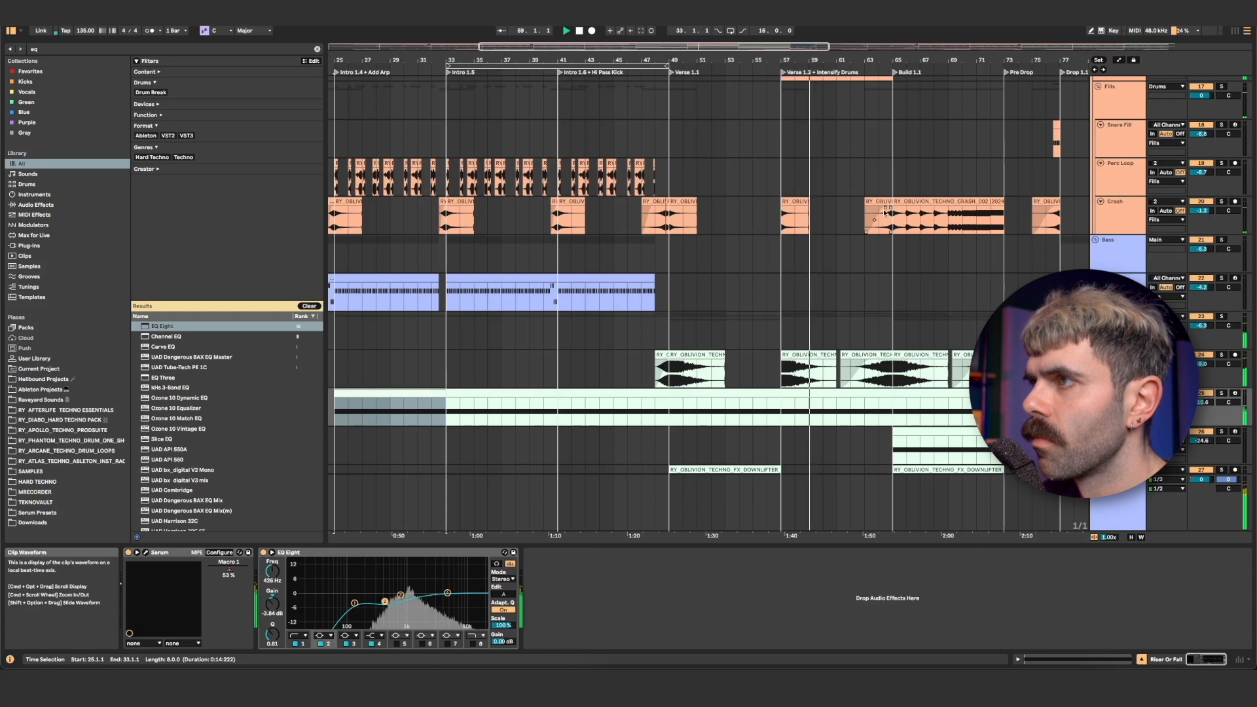
{"action": "scroll", "coordinate": [881, 213], "scroll_direction": "up", "scroll_amount": 8}
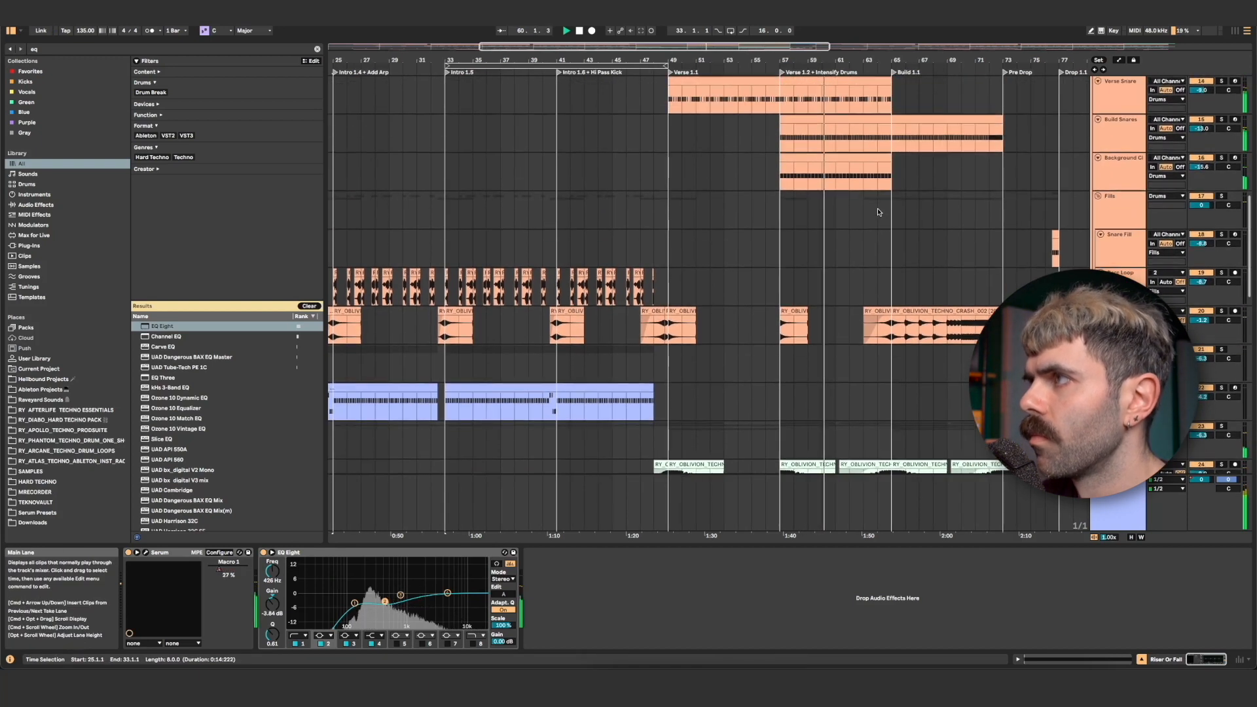
{"action": "scroll", "coordinate": [878, 212], "scroll_direction": "up", "scroll_amount": 6}
{"action": "scroll", "coordinate": [890, 210], "scroll_direction": "up", "scroll_amount": 10}
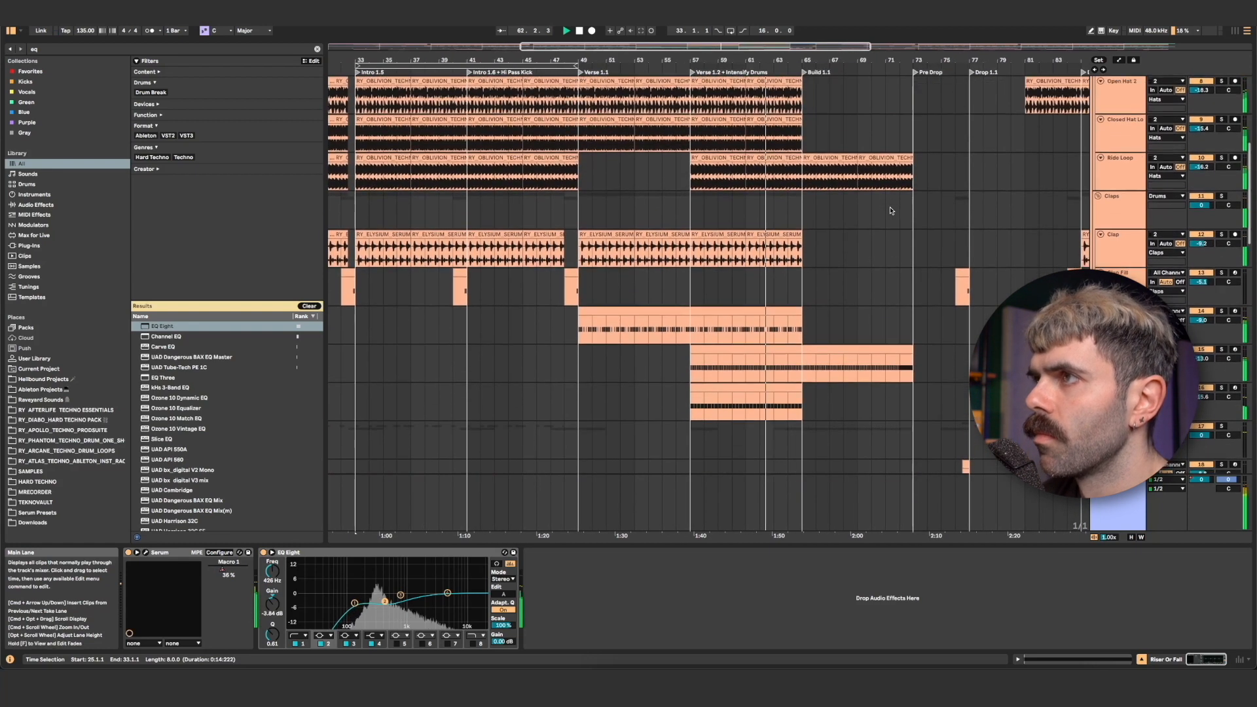
{"action": "scroll", "coordinate": [890, 210], "scroll_direction": "up", "scroll_amount": 4}
{"action": "scroll", "coordinate": [891, 210], "scroll_direction": "up", "scroll_amount": 10}
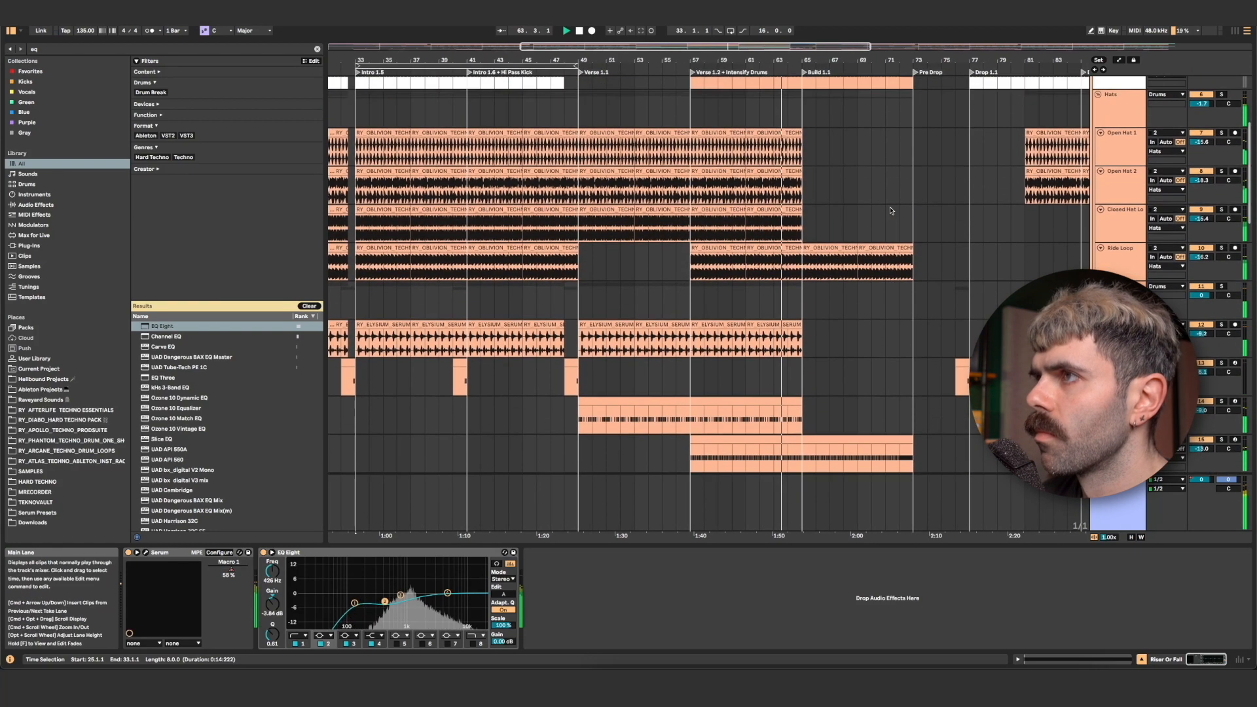
{"action": "scroll", "coordinate": [891, 211], "scroll_direction": "up", "scroll_amount": 2}
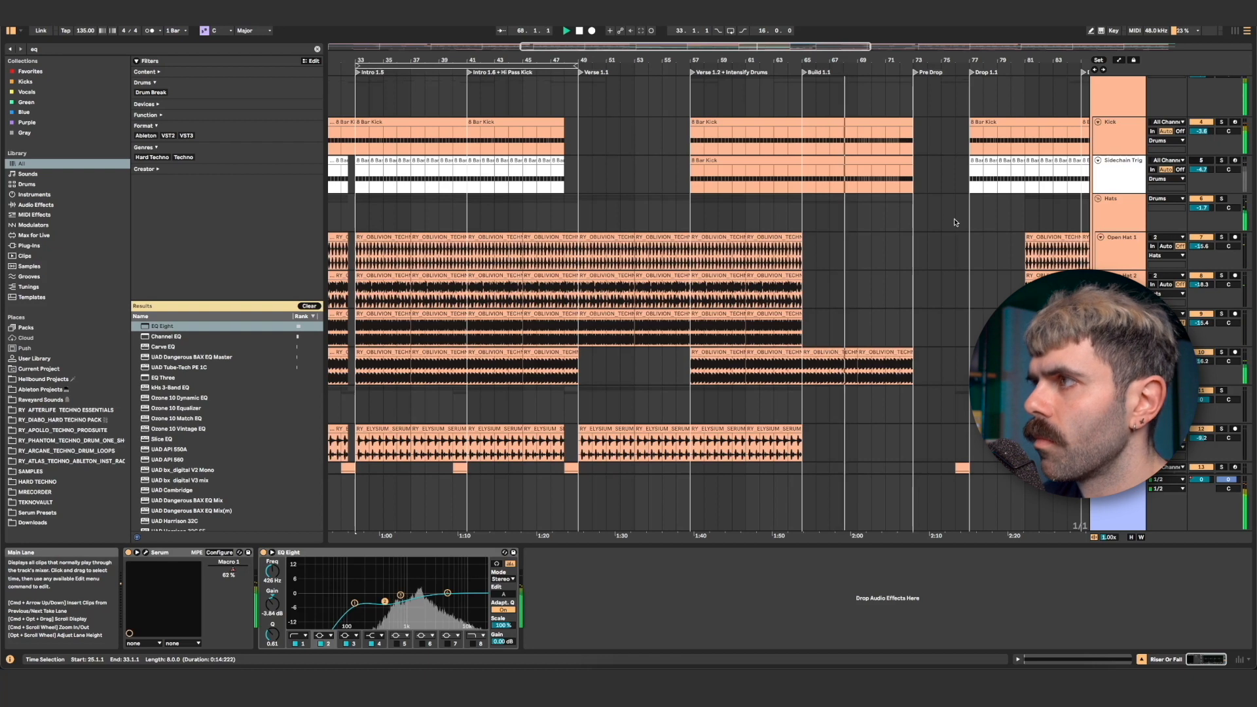
{"action": "scroll", "coordinate": [957, 223], "scroll_direction": "down", "scroll_amount": 20}
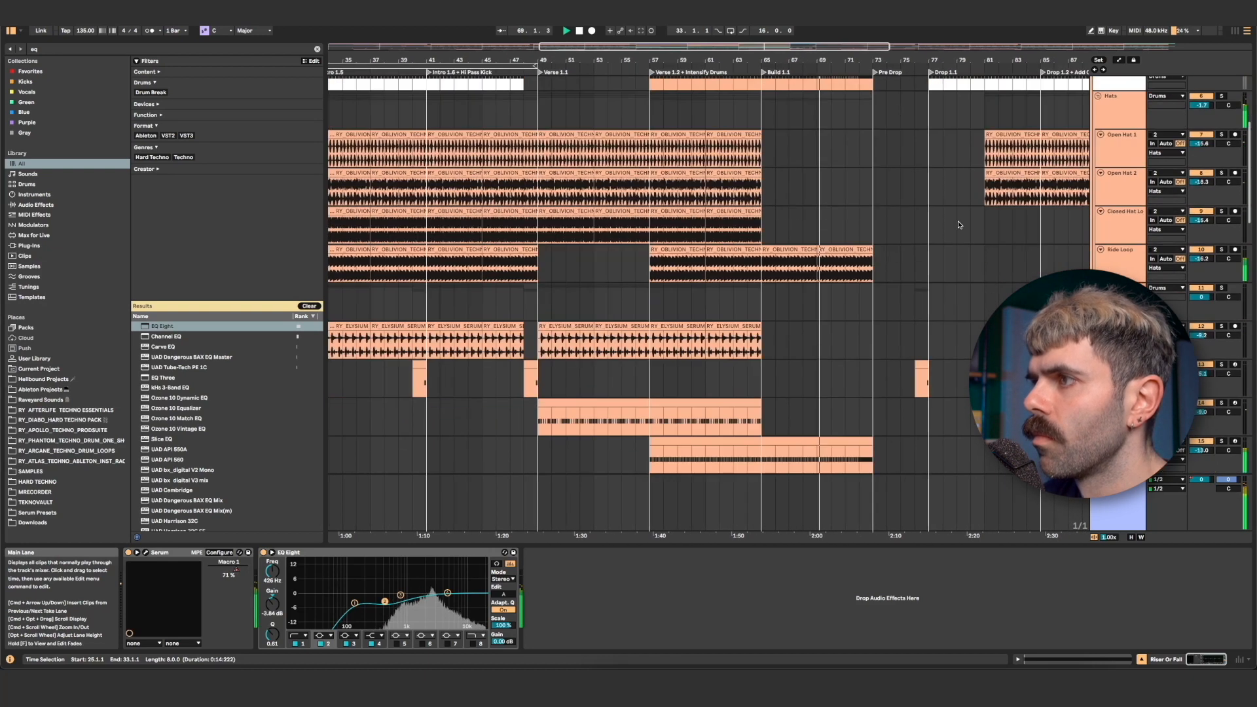
{"action": "scroll", "coordinate": [958, 224], "scroll_direction": "down", "scroll_amount": 1}
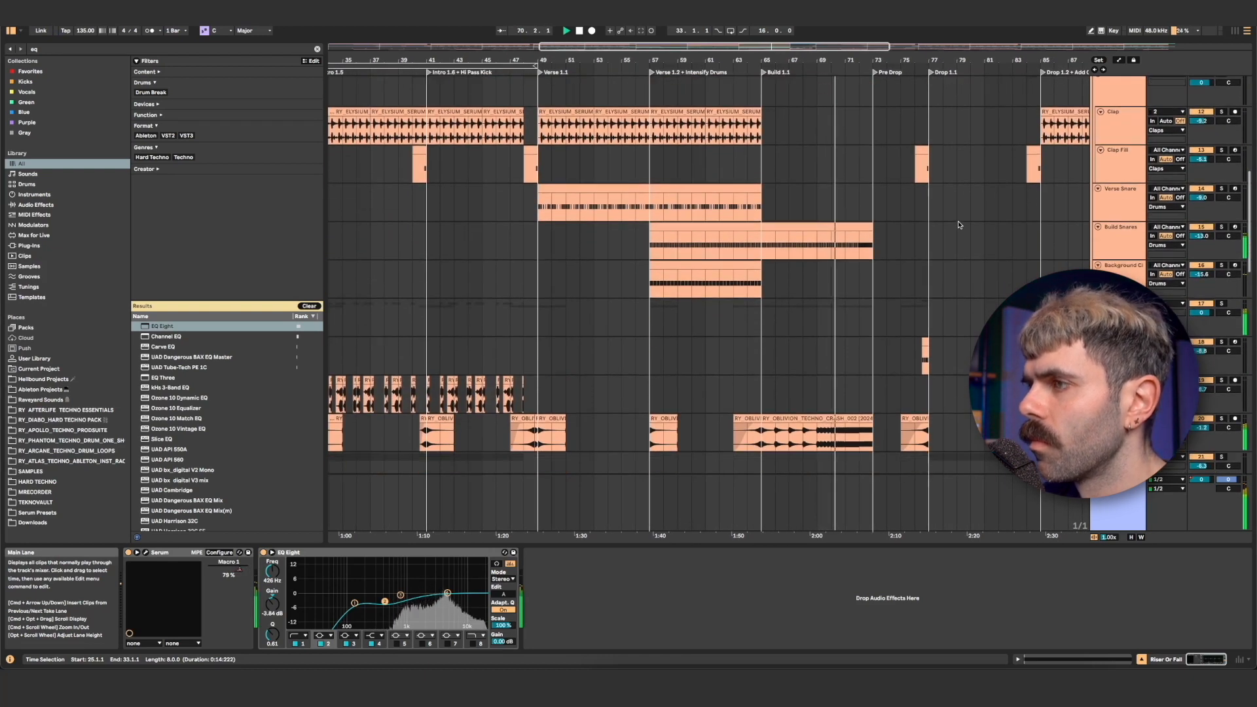
{"action": "scroll", "coordinate": [957, 222], "scroll_direction": "up", "scroll_amount": 20}
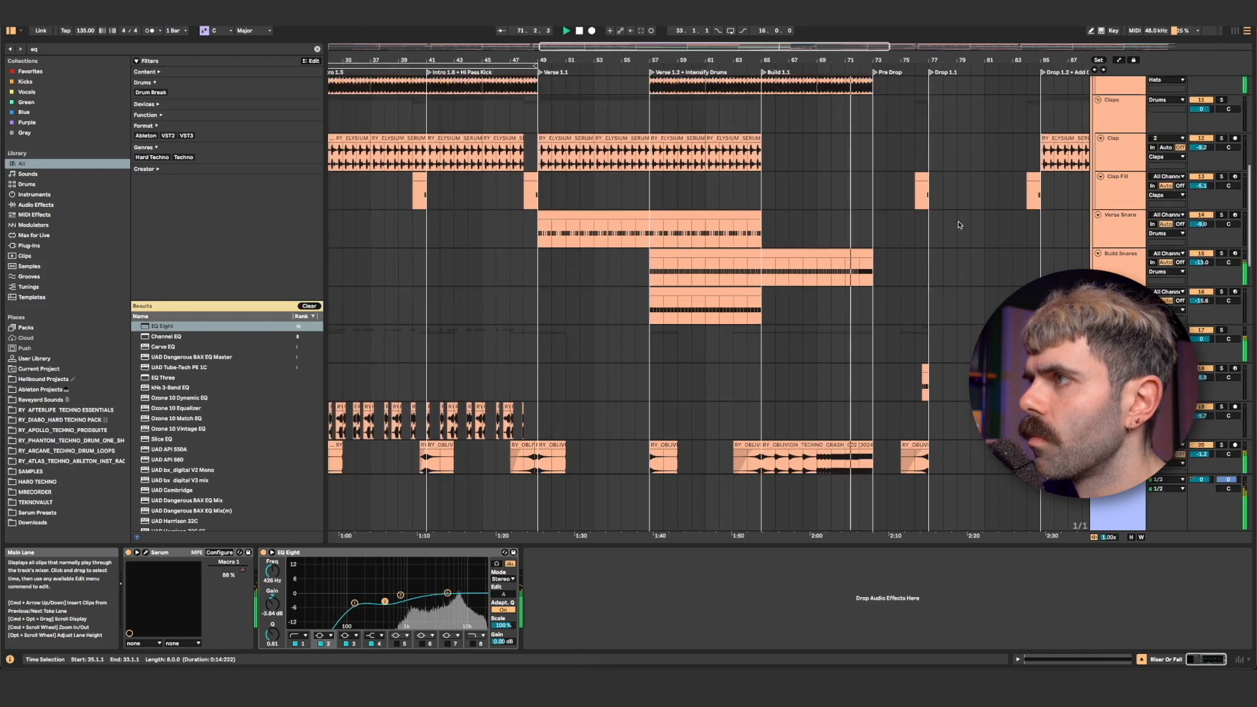
Show the Drums group's Auto Filter automation, examine it through the build and first drop, and fold the drum tracks
{"action": "left_click", "coordinate": [1122, 132]}
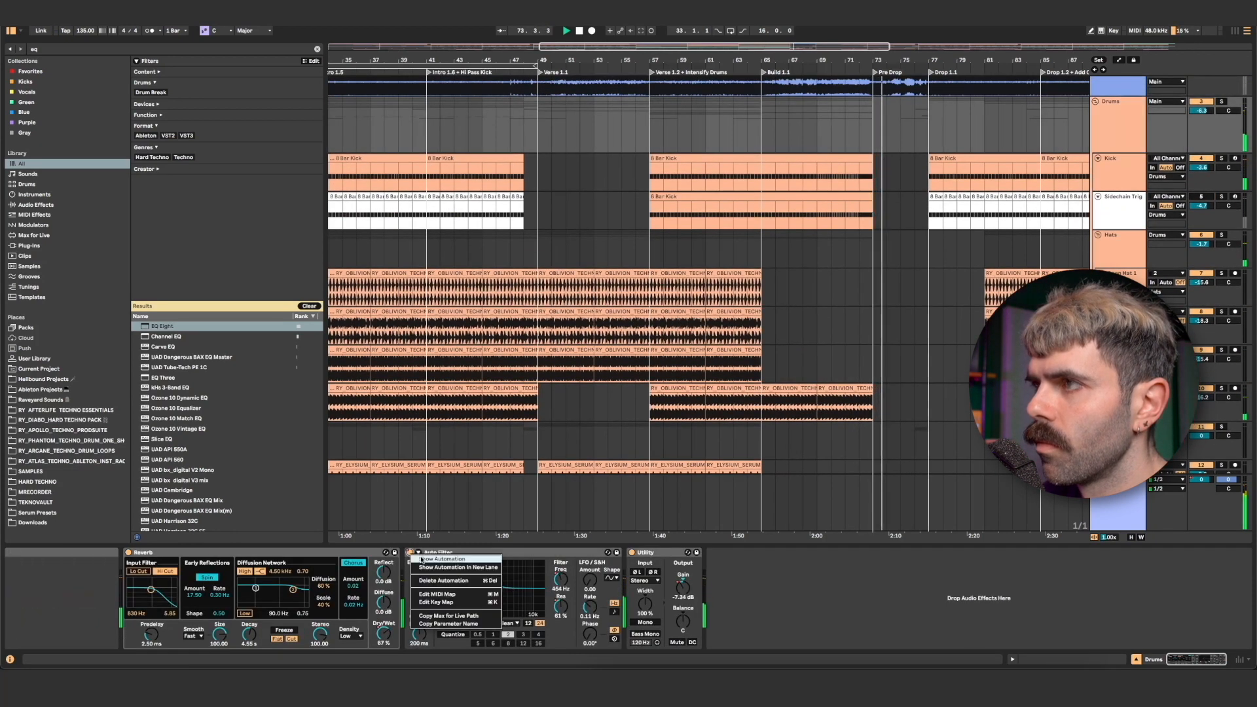
{"action": "key", "text": "a"}
{"action": "scroll", "coordinate": [929, 208], "scroll_direction": "down", "scroll_amount": 3}
{"action": "scroll", "coordinate": [930, 208], "scroll_direction": "right", "scroll_amount": 5}
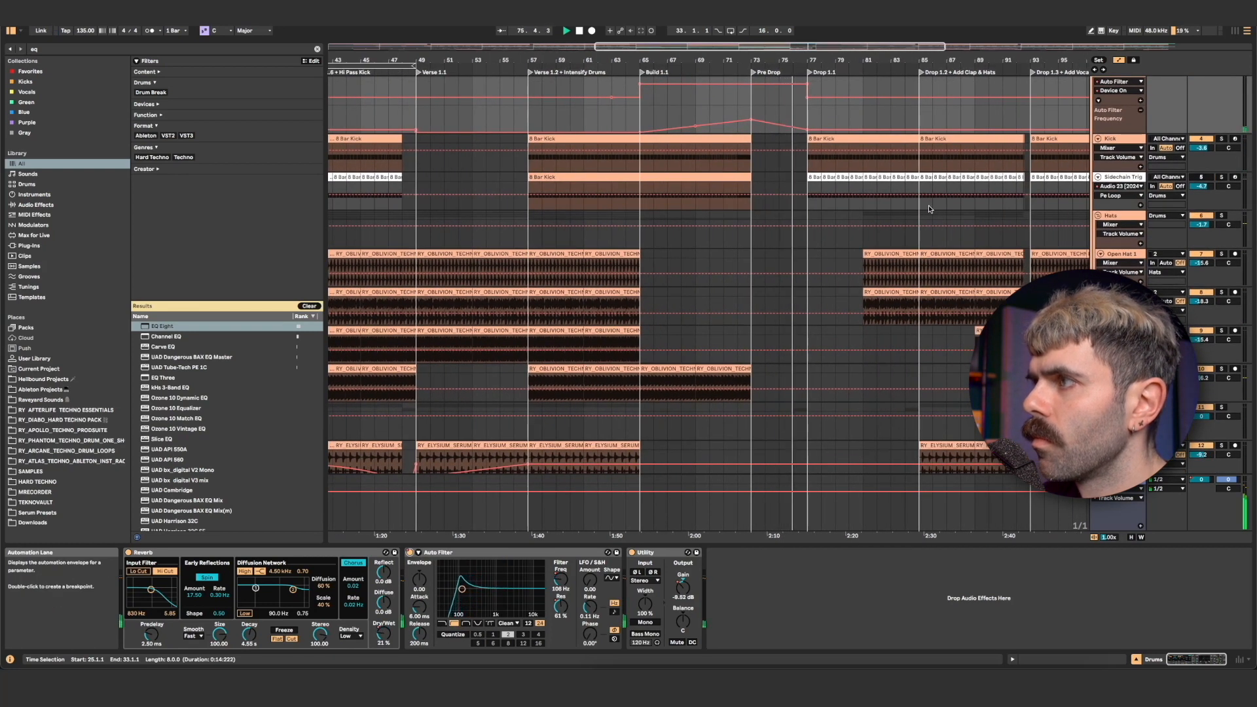
{"action": "scroll", "coordinate": [929, 208], "scroll_direction": "up", "scroll_amount": 2}
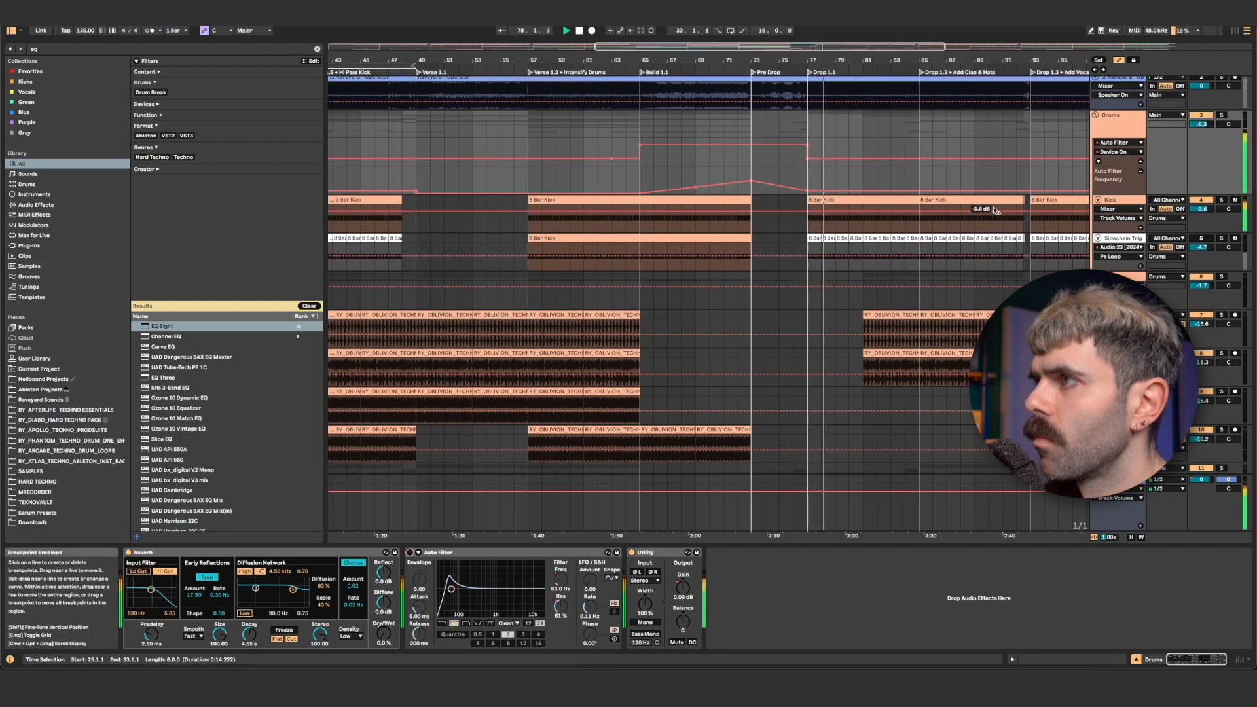
{"action": "scroll", "coordinate": [1017, 236], "scroll_direction": "down", "scroll_amount": 10}
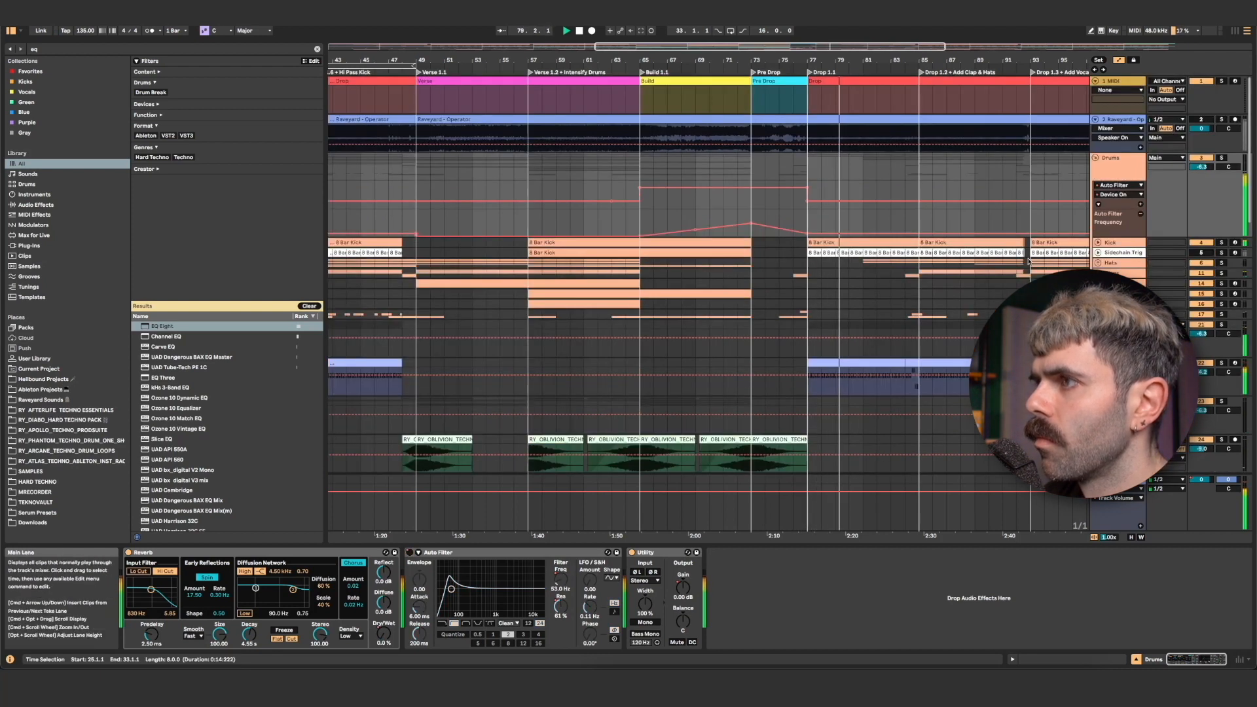
{"action": "scroll", "coordinate": [1028, 261], "scroll_direction": "up", "scroll_amount": 10}
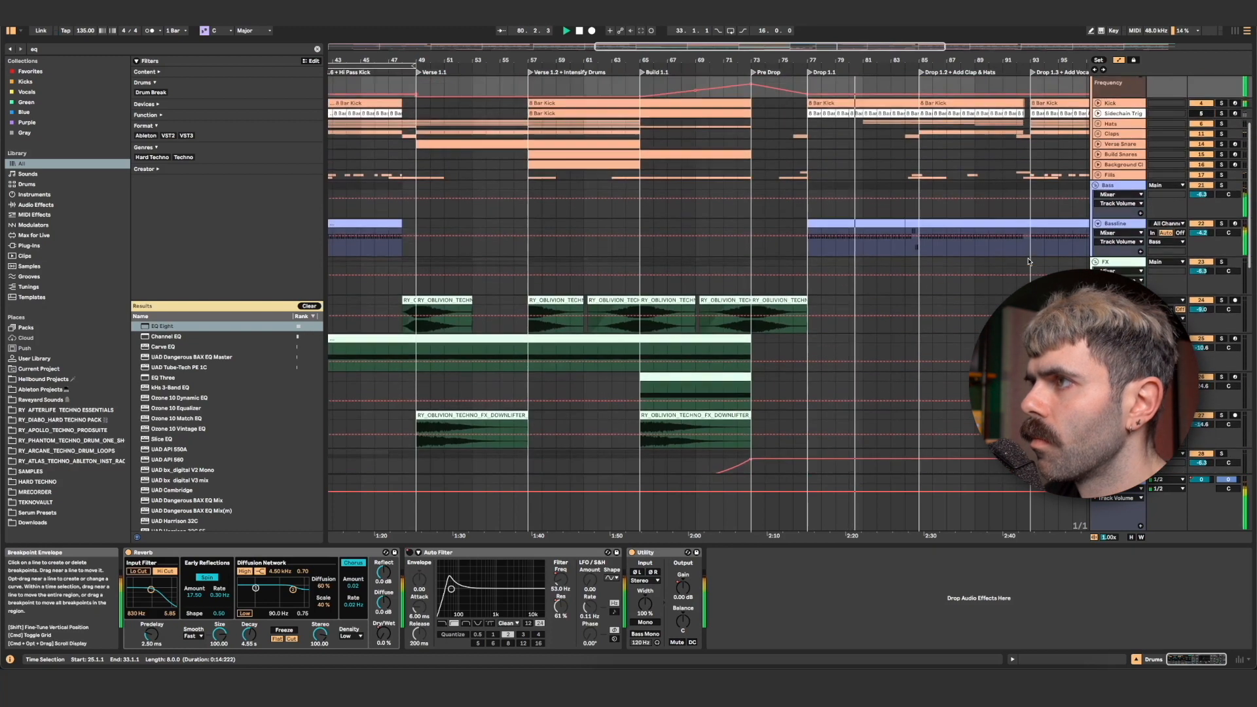
Try a slightly higher Bassline track volume and set it back to -4.2 dB
{"action": "left_click", "coordinate": [1119, 228]}
{"action": "left_click_drag", "start_coordinate": [1208, 240], "coordinate": [1208, 238]}
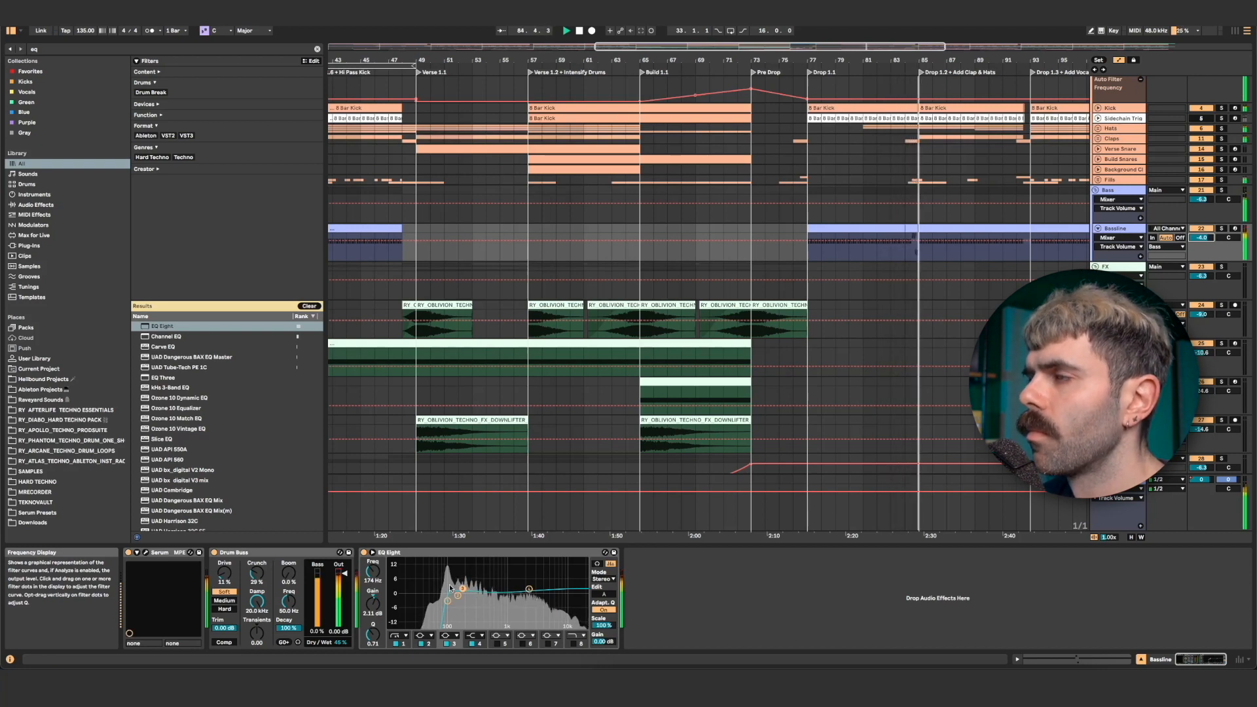
{"action": "left_click_drag", "start_coordinate": [1196, 240], "coordinate": [1196, 239]}
Hide the automation and review the bass, FX, vocal and synth tracks across the drop sections during playback
{"action": "scroll", "coordinate": [1002, 297], "scroll_direction": "down", "scroll_amount": 5}
{"action": "scroll", "coordinate": [1002, 297], "scroll_direction": "down", "scroll_amount": 5}
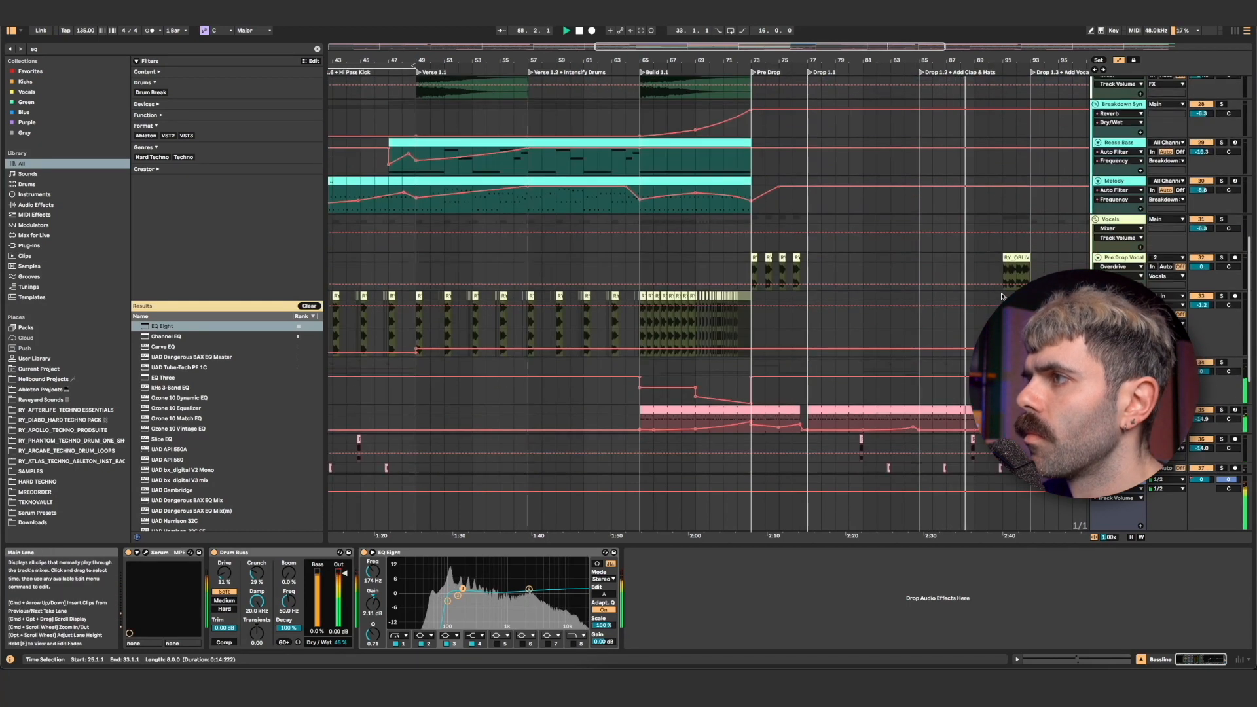
{"action": "scroll", "coordinate": [1001, 296], "scroll_direction": "up", "scroll_amount": 8}
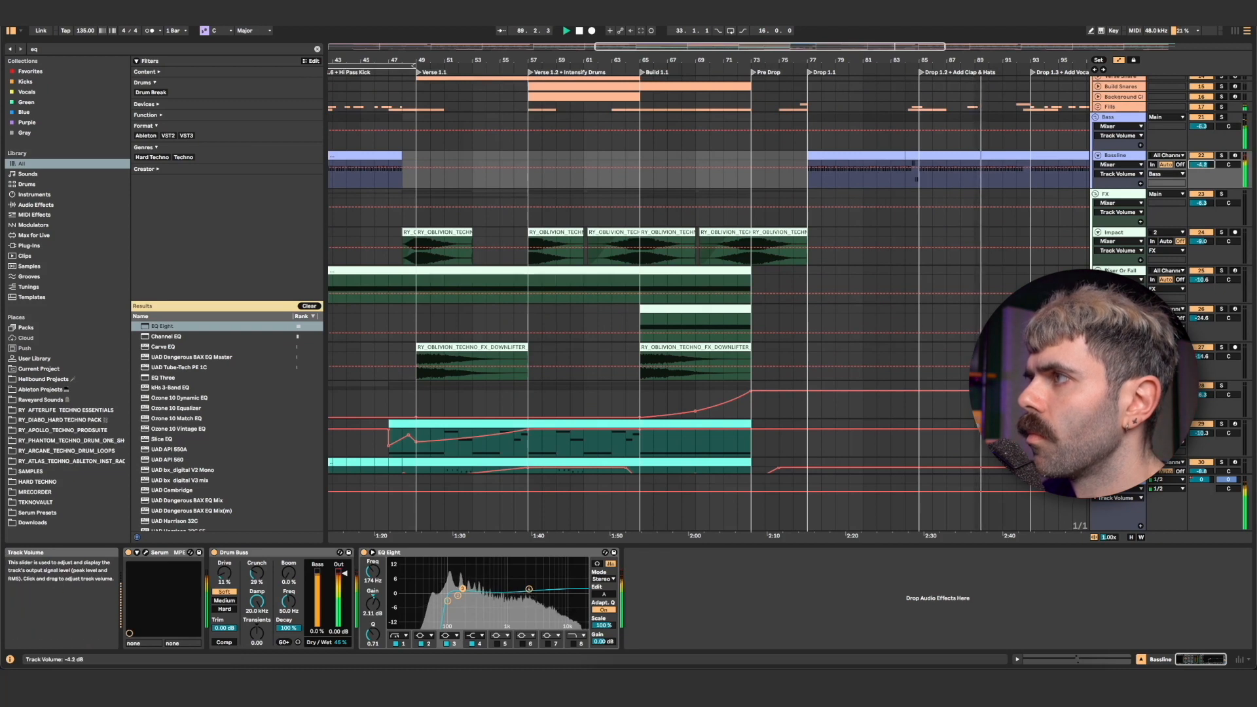
{"action": "scroll", "coordinate": [987, 208], "scroll_direction": "down", "scroll_amount": 6}
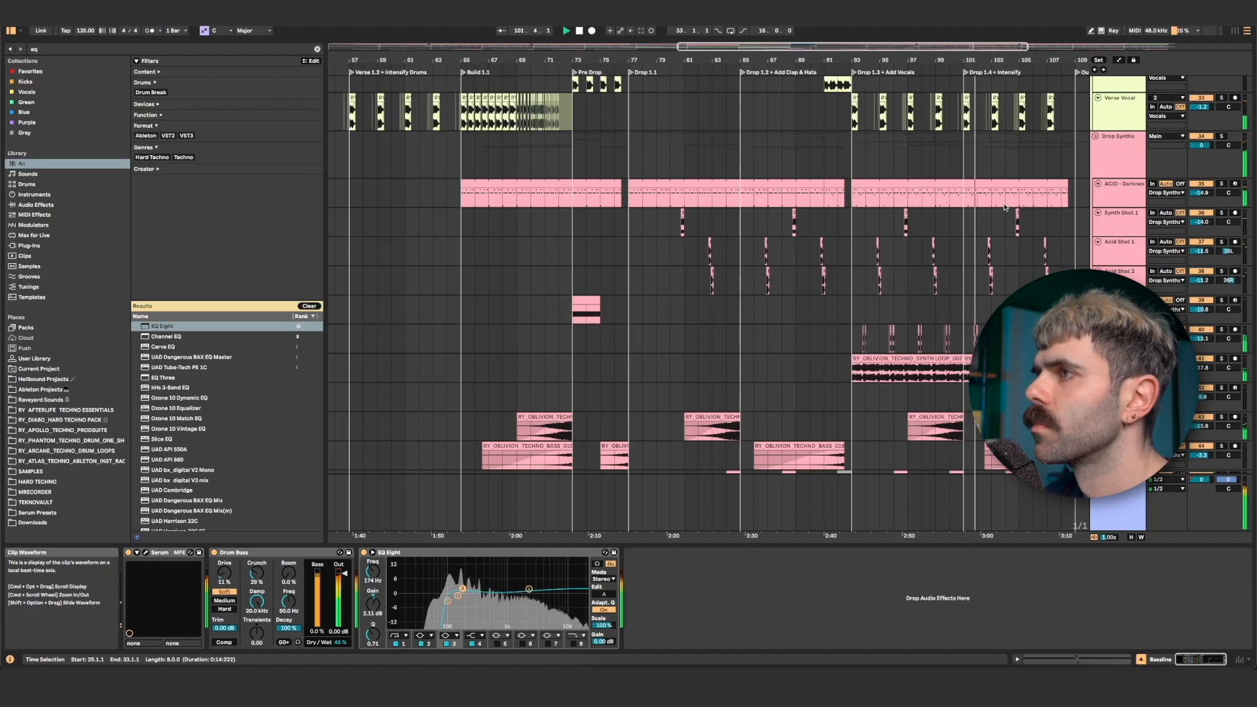
{"action": "scroll", "coordinate": [1004, 207], "scroll_direction": "down", "scroll_amount": 2}
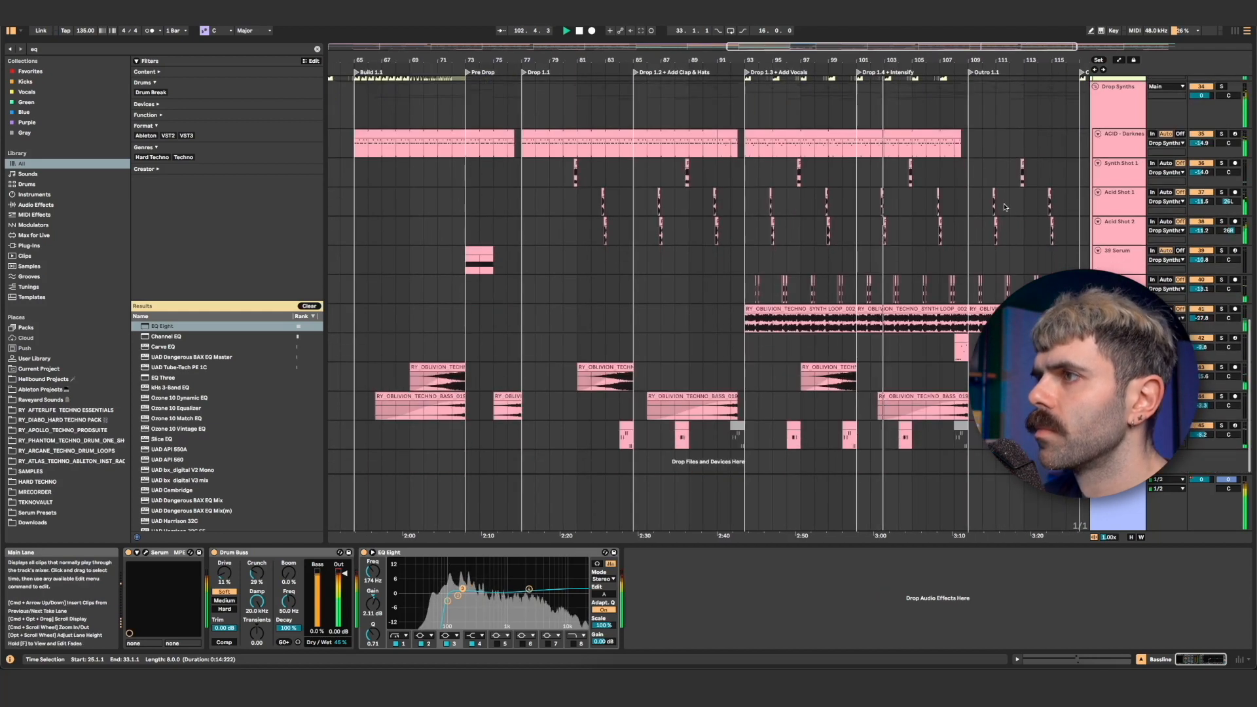
{"action": "scroll", "coordinate": [1005, 207], "scroll_direction": "up", "scroll_amount": 5}
{"action": "scroll", "coordinate": [1004, 212], "scroll_direction": "up", "scroll_amount": 5}
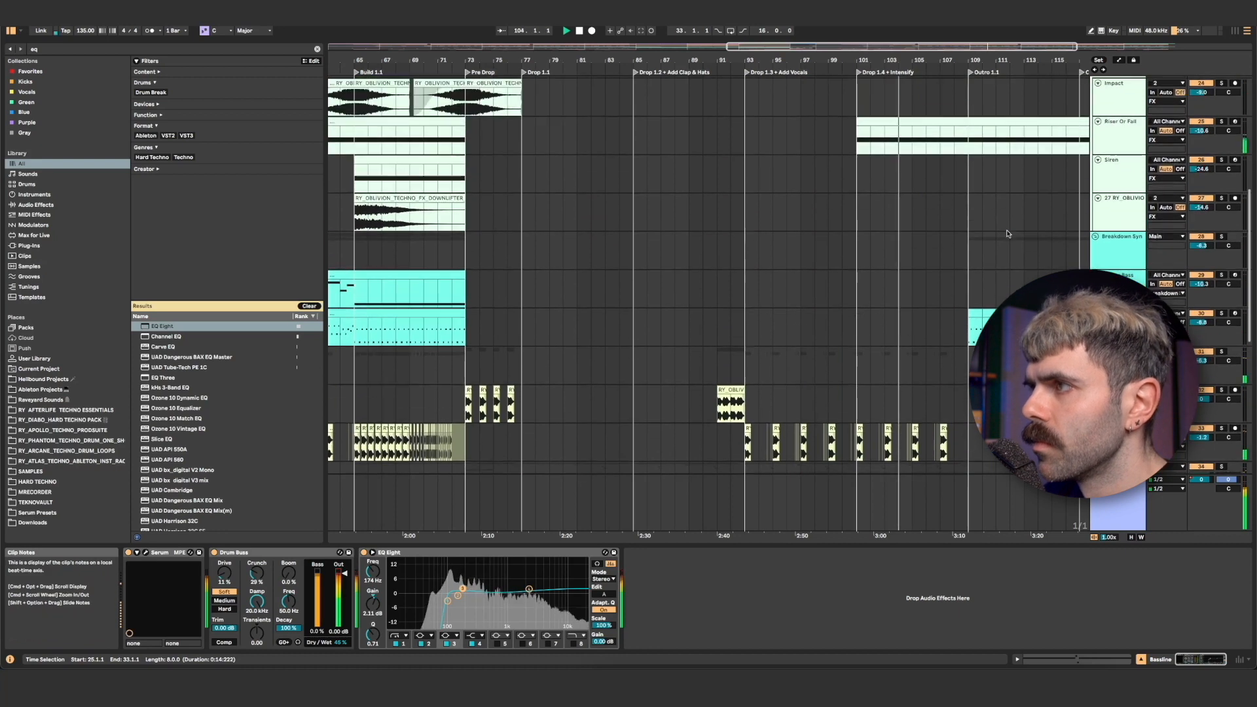
{"action": "scroll", "coordinate": [1008, 234], "scroll_direction": "up", "scroll_amount": 2}
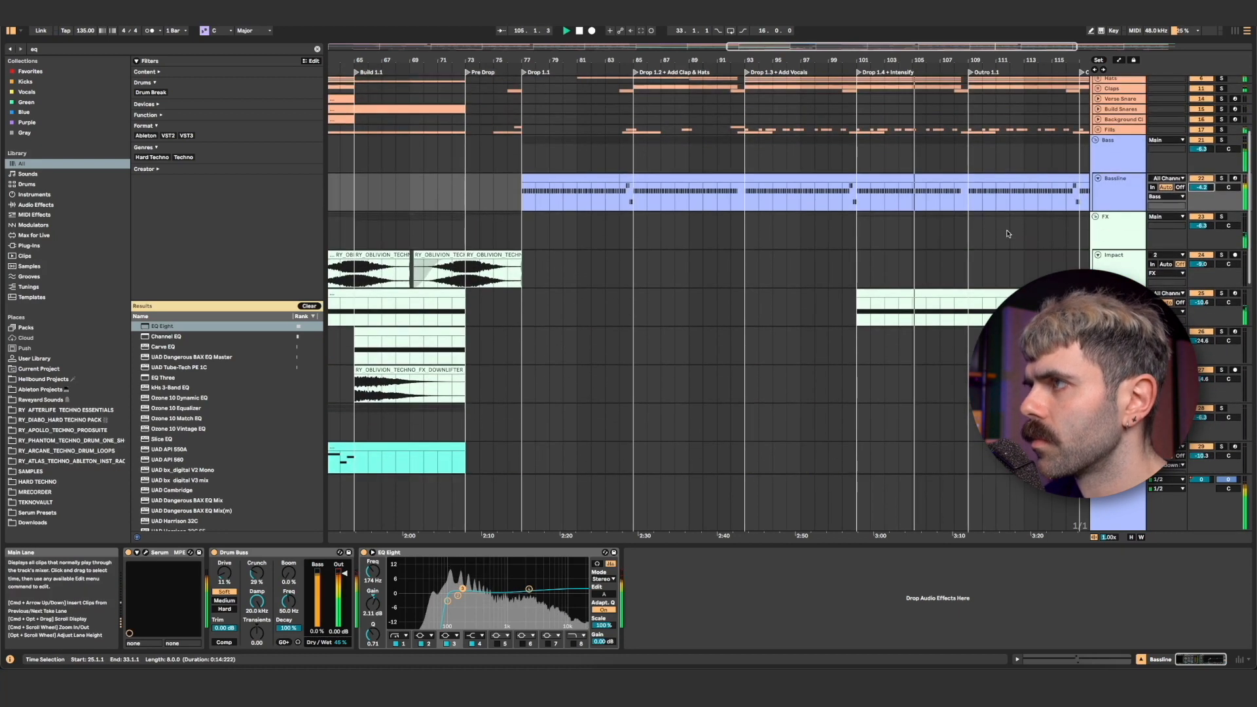
{"action": "scroll", "coordinate": [1008, 234], "scroll_direction": "right", "scroll_amount": 2}
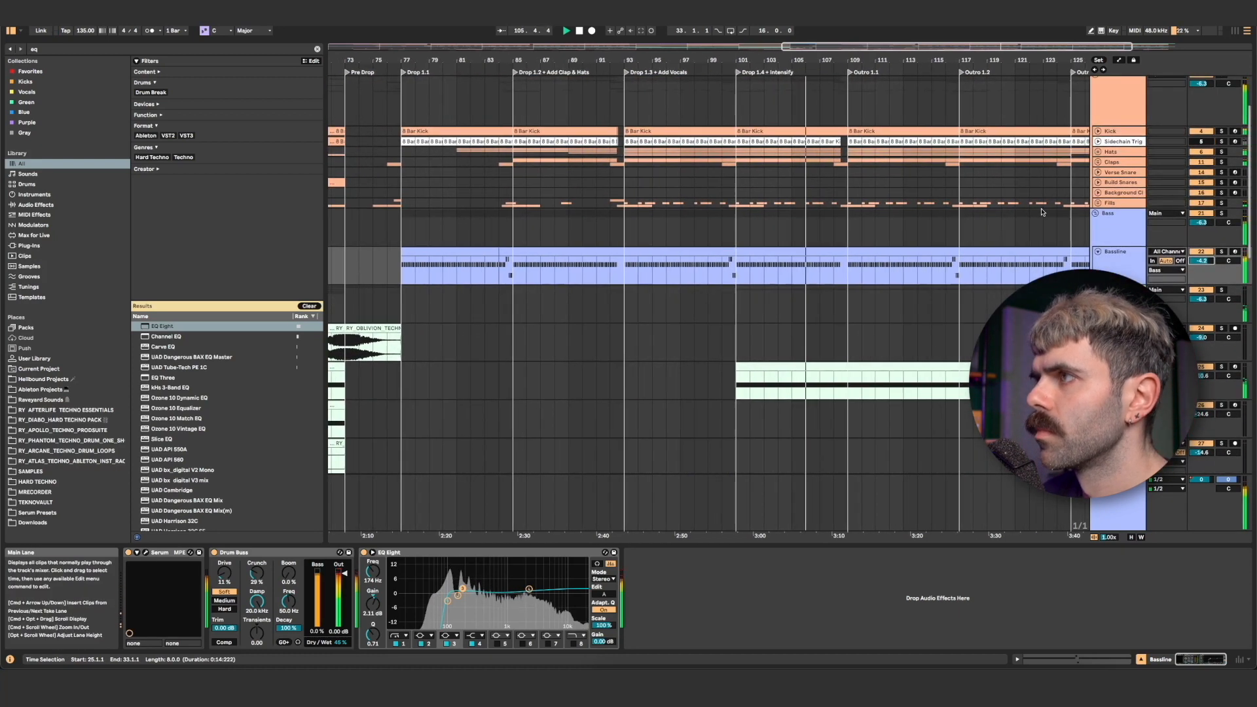
Unfold the drum tracks and review every track's clips and levels from Outro 1.1 through Outro 1.3 during playback
{"action": "left_click", "coordinate": [1097, 162], "text": "alt"}
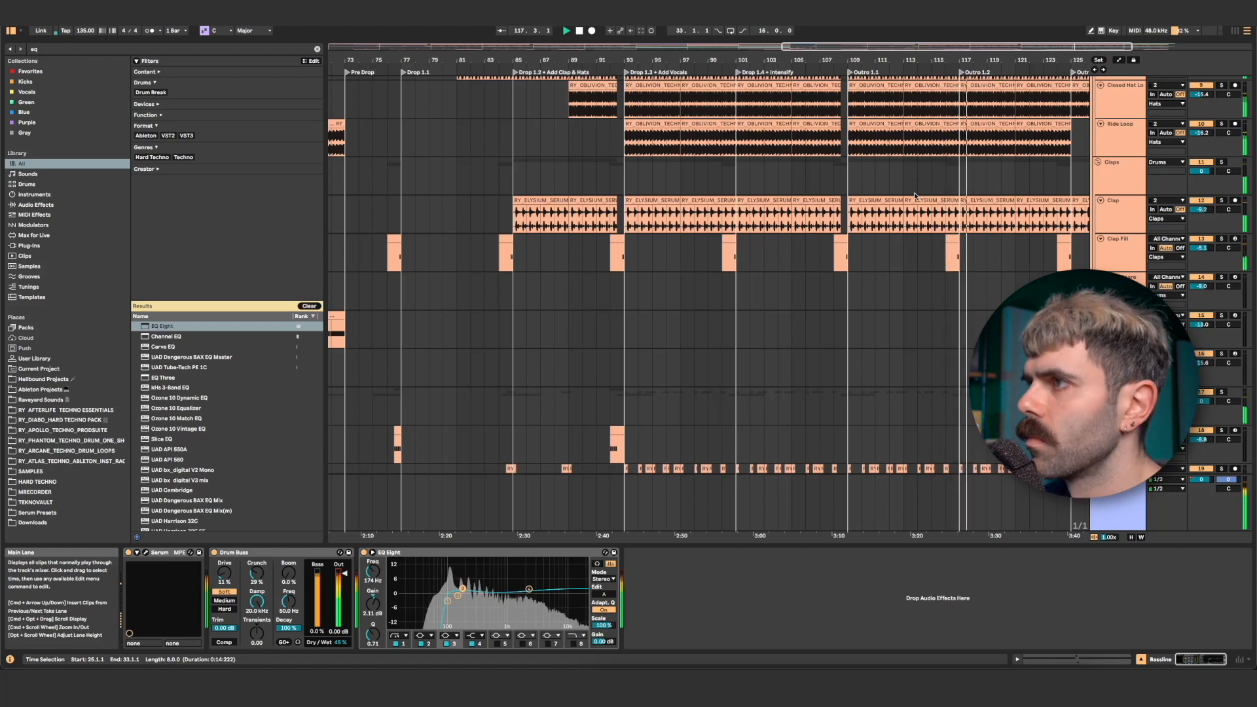
{"action": "scroll", "coordinate": [916, 196], "scroll_direction": "right", "scroll_amount": 5}
{"action": "scroll", "coordinate": [916, 196], "scroll_direction": "down", "scroll_amount": 8}
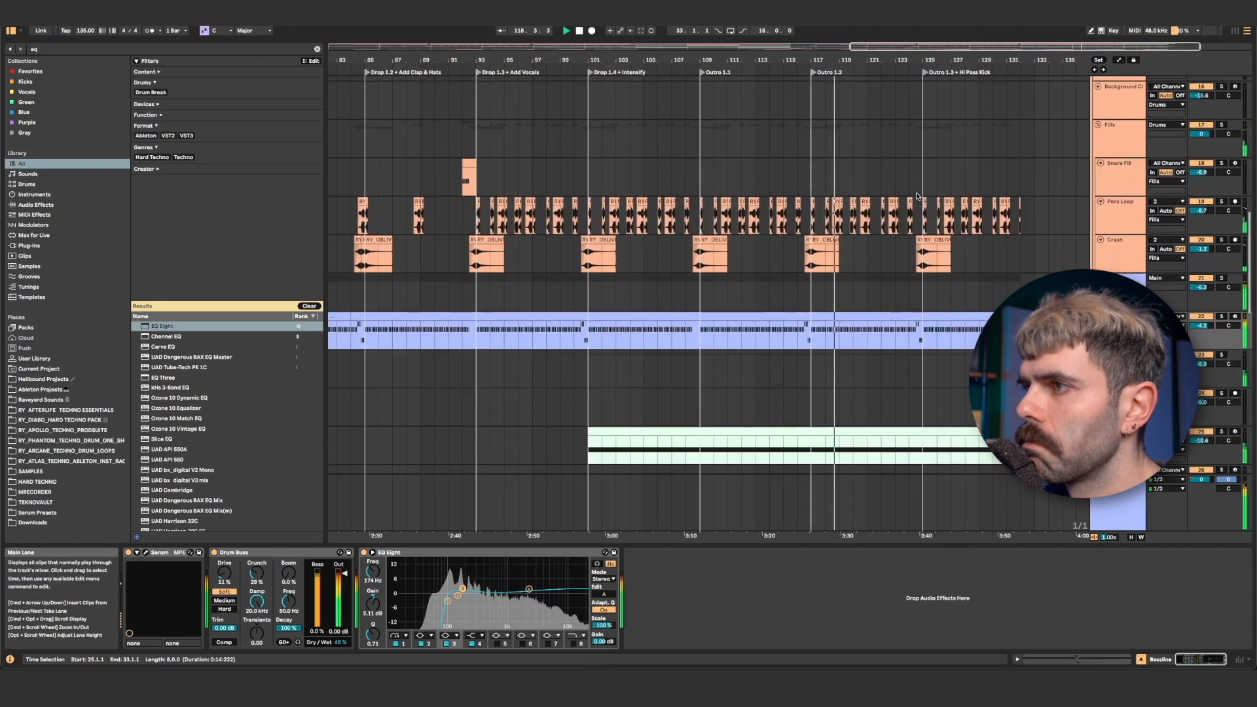
{"action": "scroll", "coordinate": [916, 195], "scroll_direction": "down", "scroll_amount": 8}
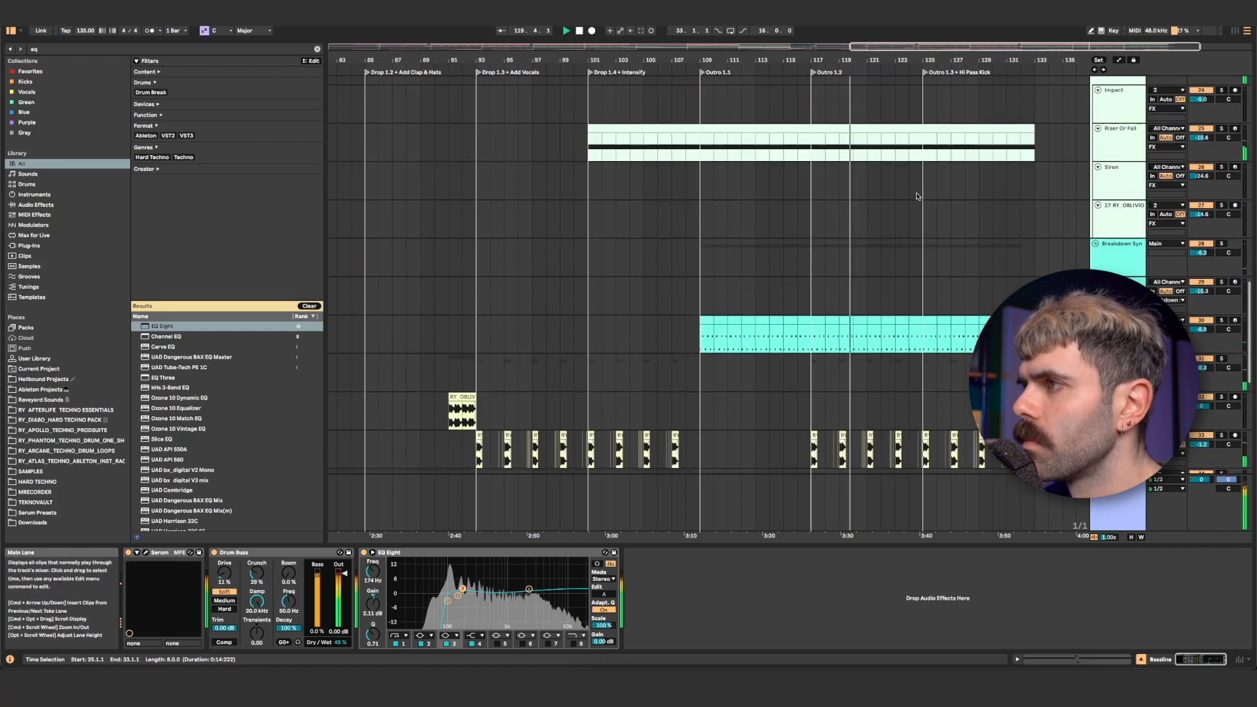
{"action": "scroll", "coordinate": [917, 195], "scroll_direction": "down", "scroll_amount": 6}
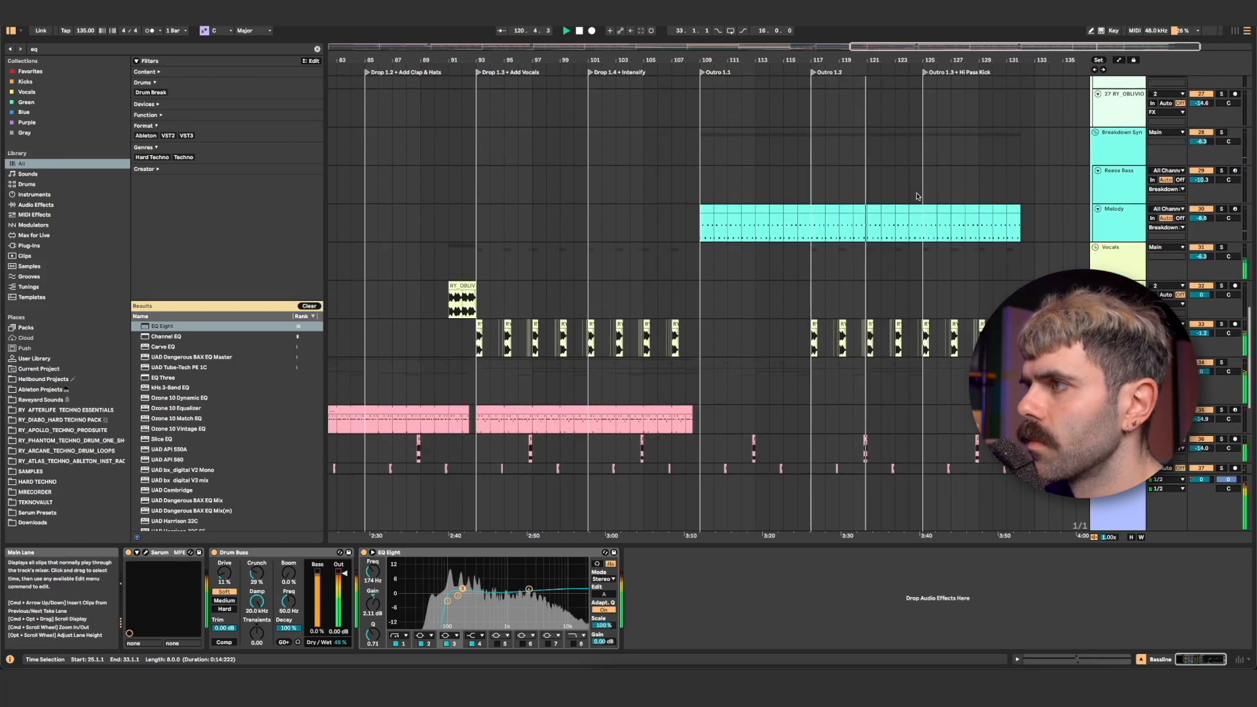
{"action": "scroll", "coordinate": [917, 196], "scroll_direction": "down", "scroll_amount": 2}
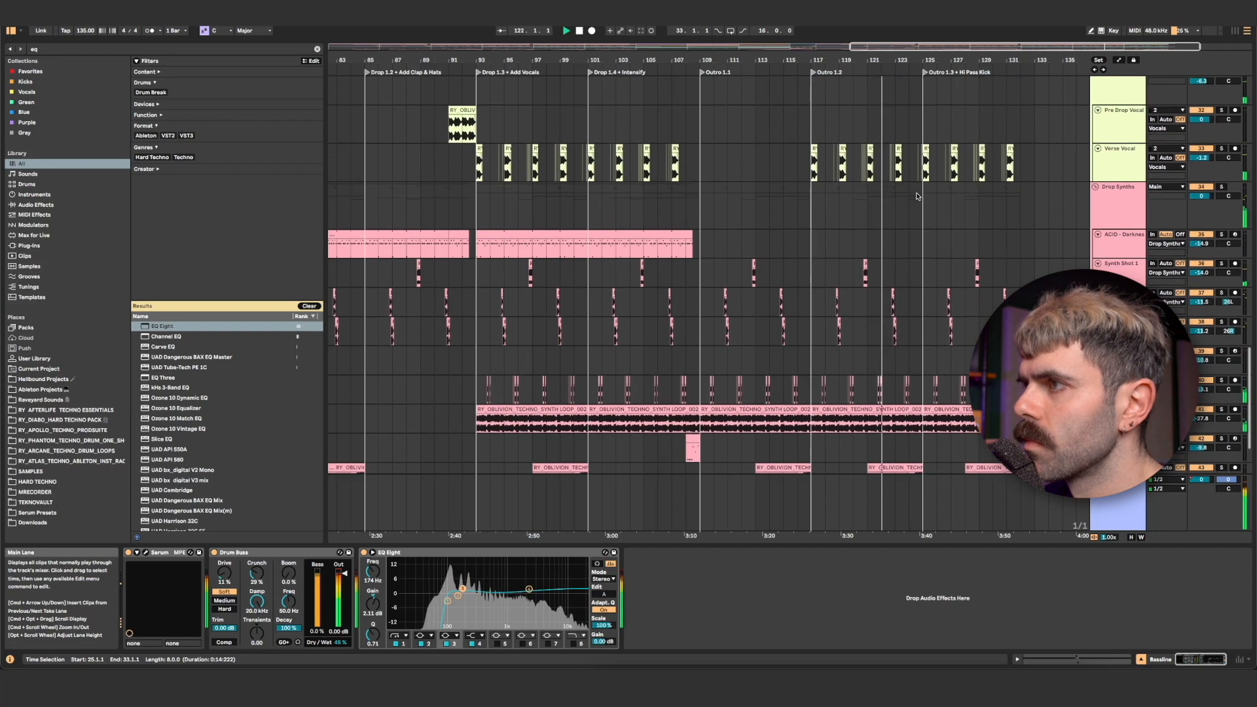
{"action": "scroll", "coordinate": [917, 196], "scroll_direction": "down", "scroll_amount": 2}
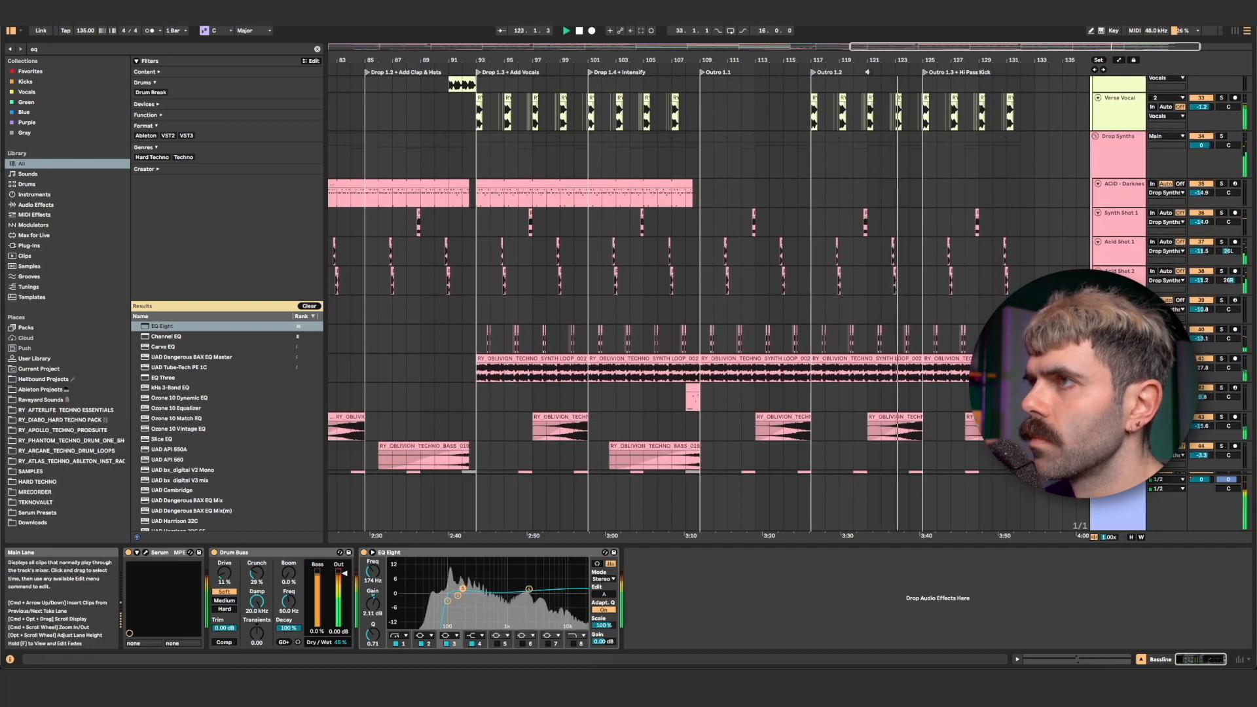
{"action": "left_click_drag", "start_coordinate": [907, 60], "coordinate": [832, 60]}
{"action": "scroll", "coordinate": [936, 240], "scroll_direction": "up", "scroll_amount": 2}
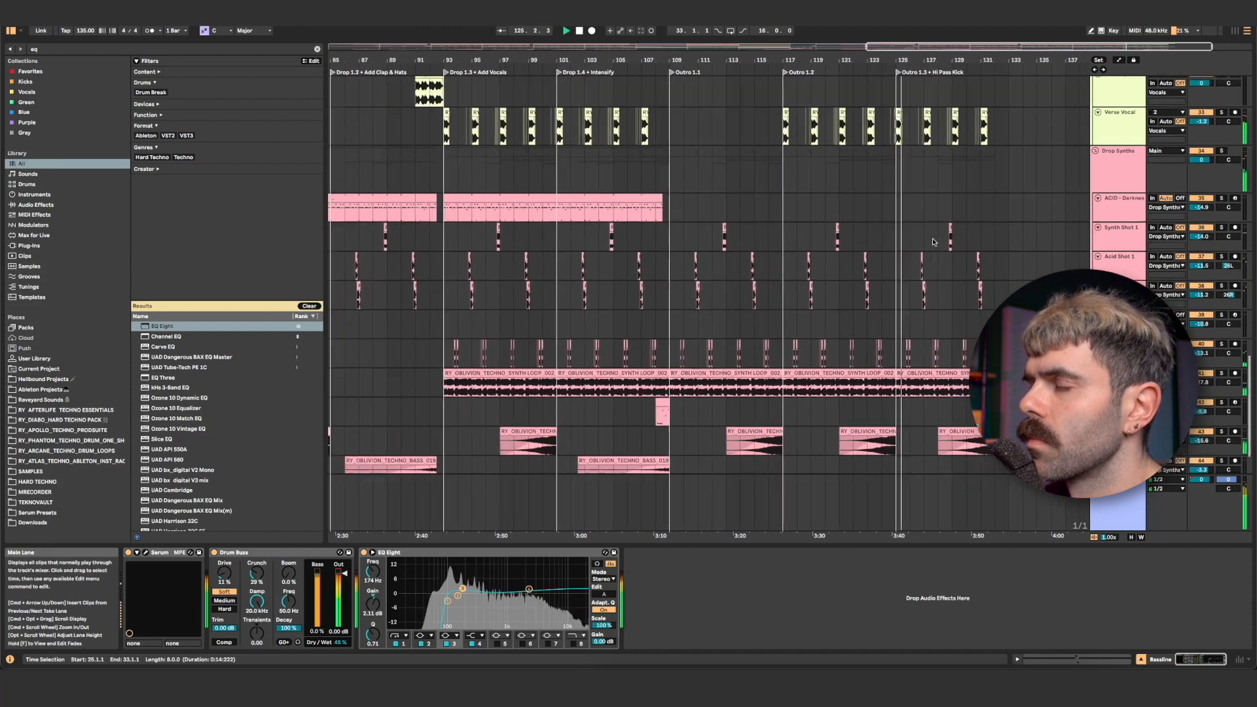
{"action": "scroll", "coordinate": [936, 240], "scroll_direction": "right", "scroll_amount": 1}
{"action": "scroll", "coordinate": [936, 240], "scroll_direction": "up", "scroll_amount": 10}
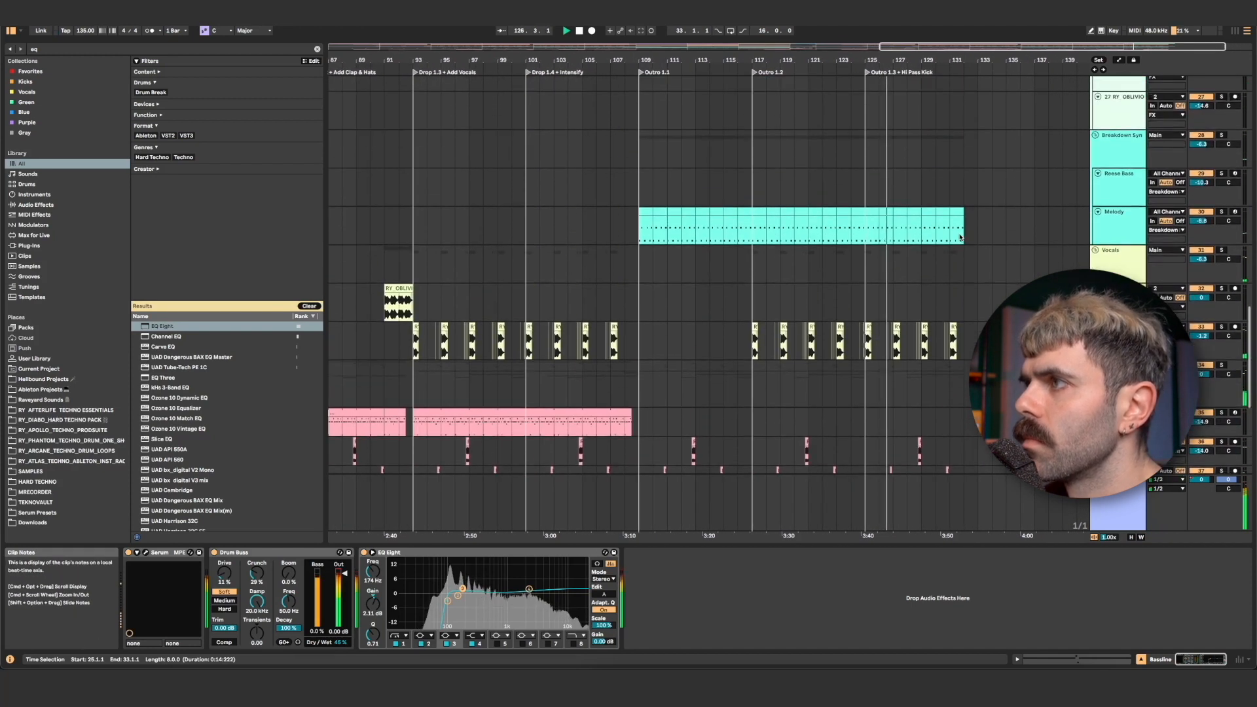
{"action": "scroll", "coordinate": [961, 237], "scroll_direction": "up", "scroll_amount": 10}
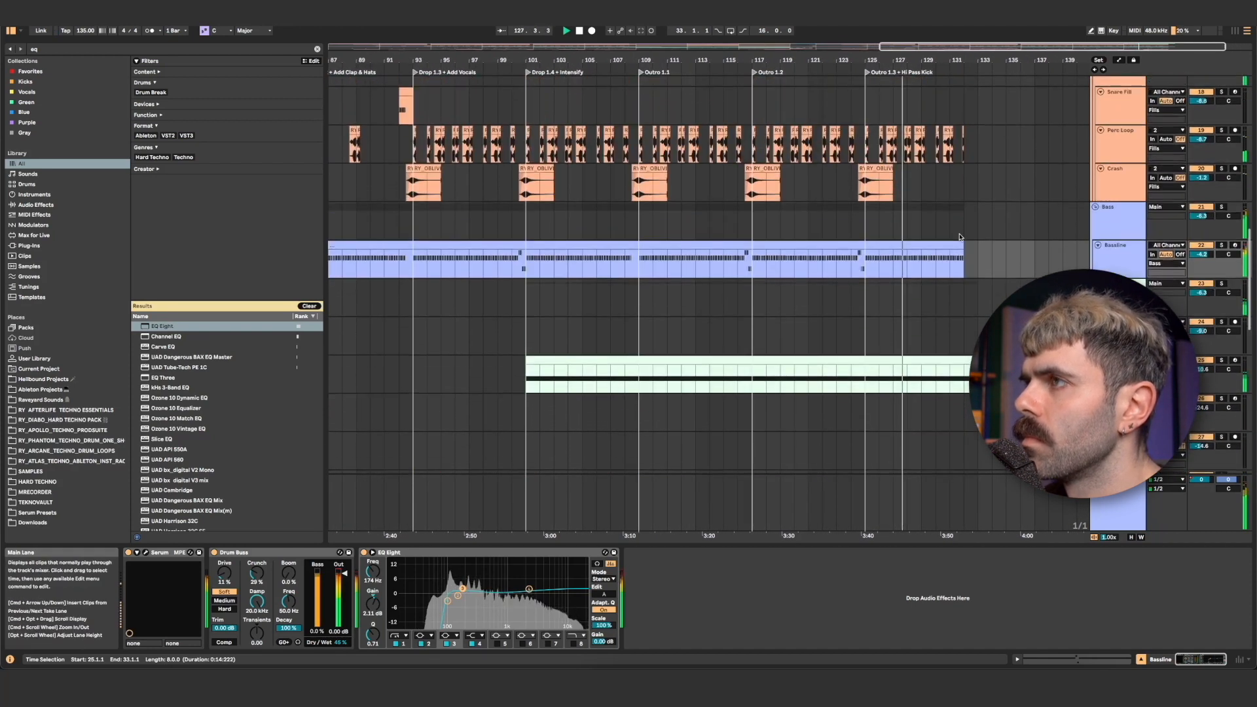
{"action": "scroll", "coordinate": [960, 237], "scroll_direction": "up", "scroll_amount": 10}
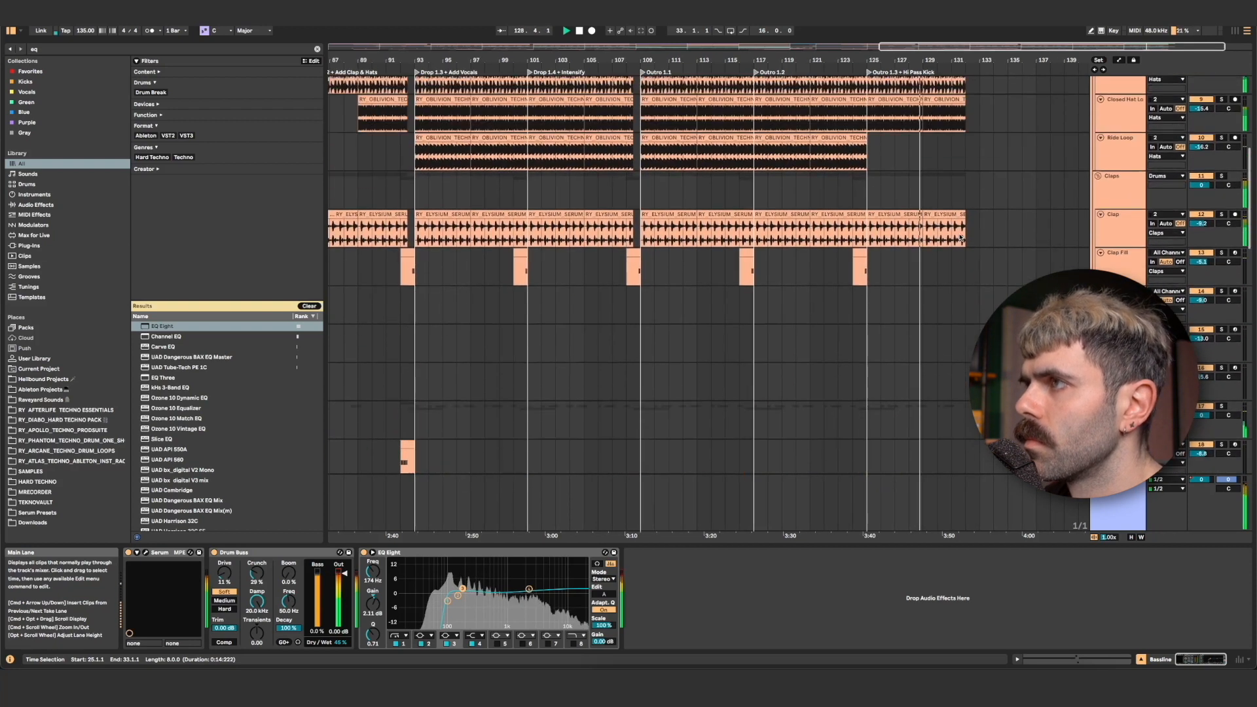
{"action": "scroll", "coordinate": [960, 237], "scroll_direction": "up", "scroll_amount": 8}
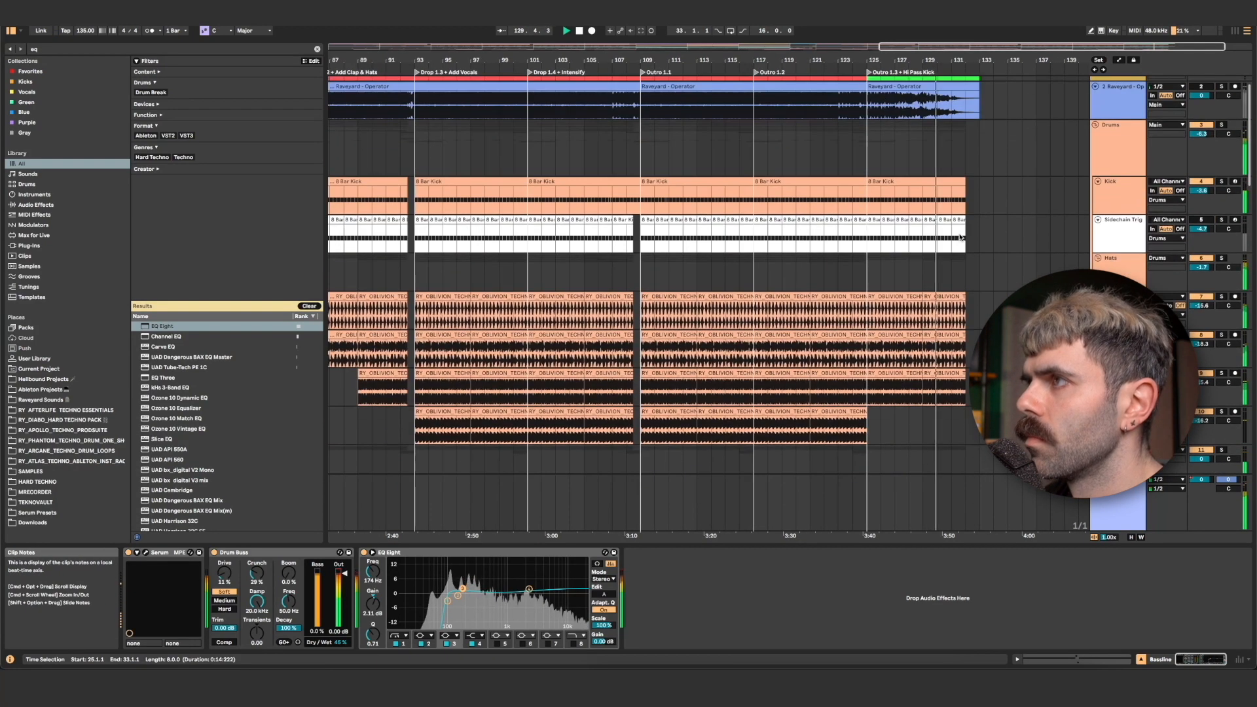